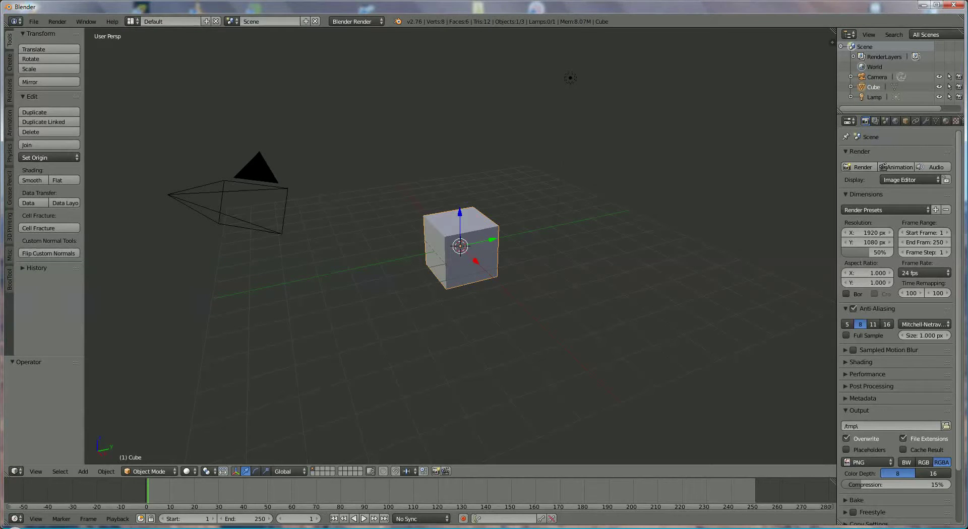
- Delete the default cube from the scene
key("x")
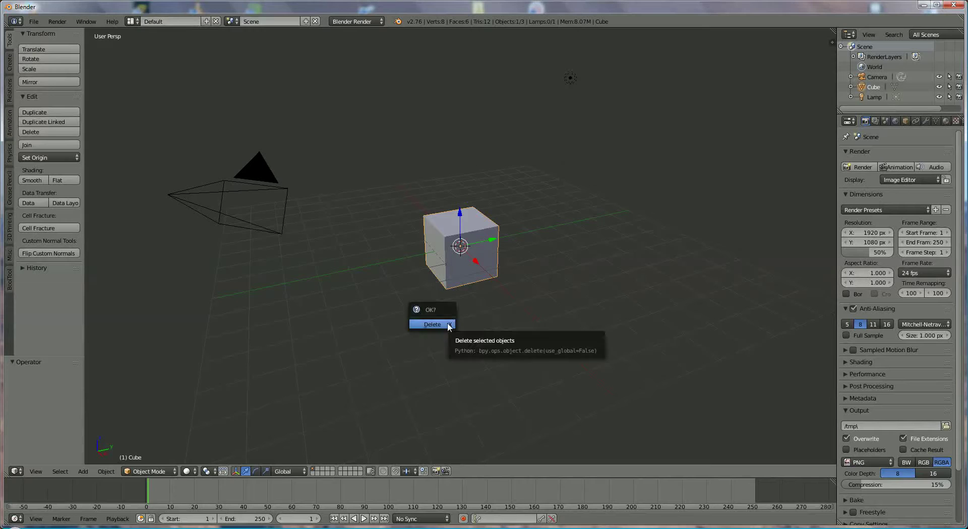
left_click(448, 327)
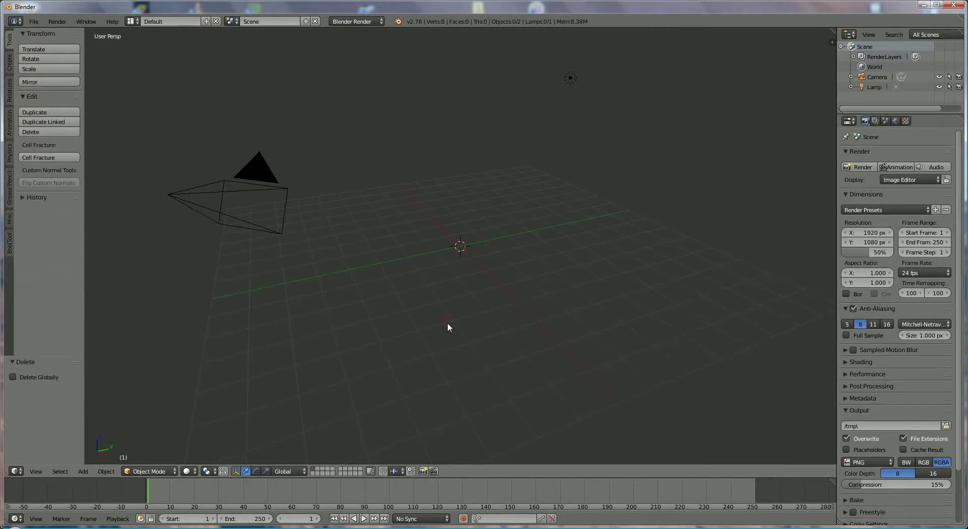
- Add a circle mesh with 100 vertices and radius 10, then view it from the top
left_click(84, 471)
mouse_move(92, 461)
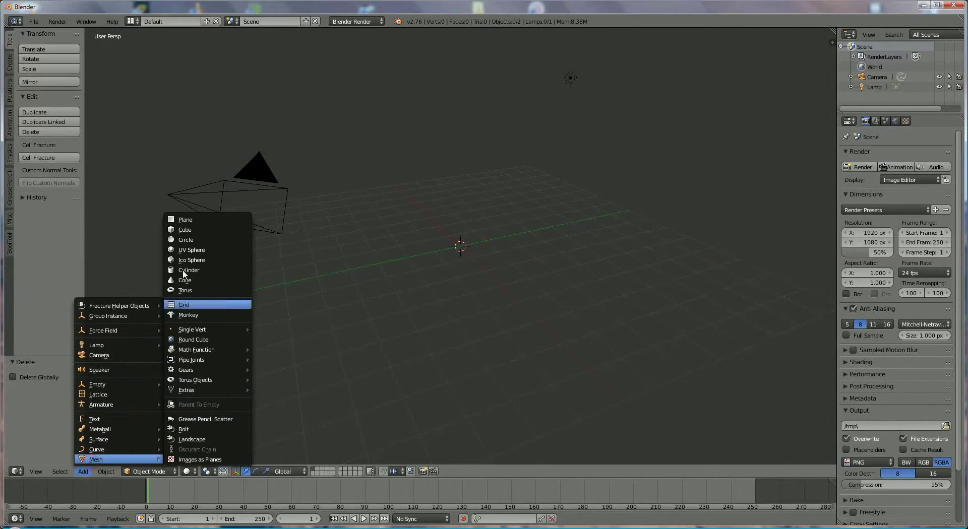
left_click(187, 240)
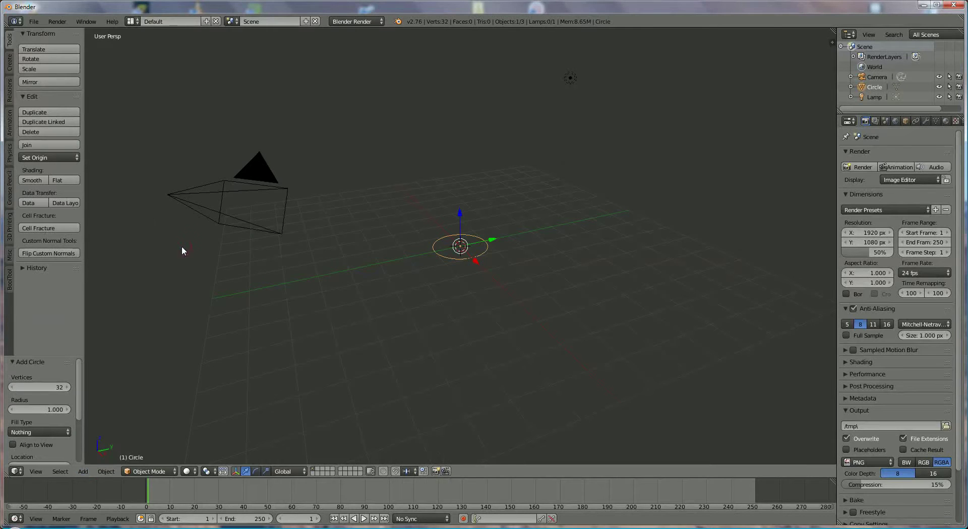
left_click(48, 387)
type("100")
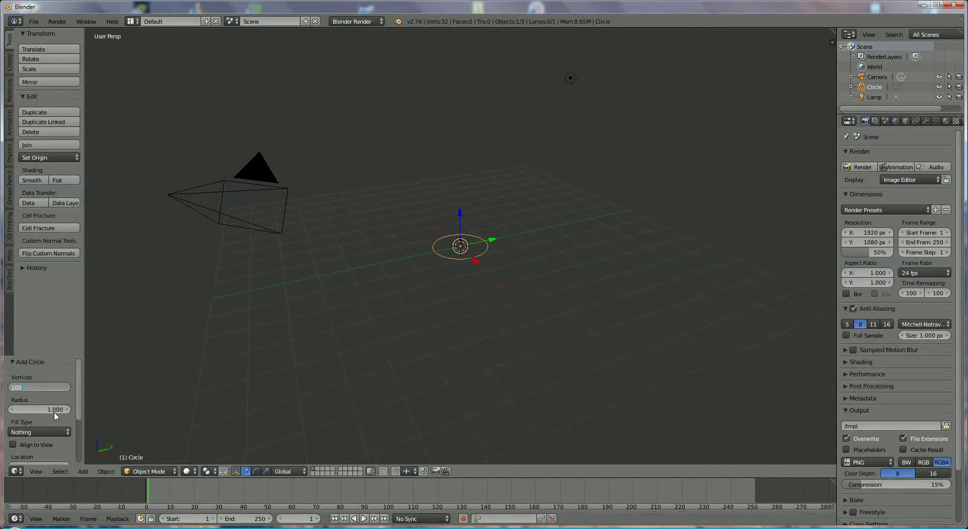
key("Return")
left_click(56, 410)
type("10")
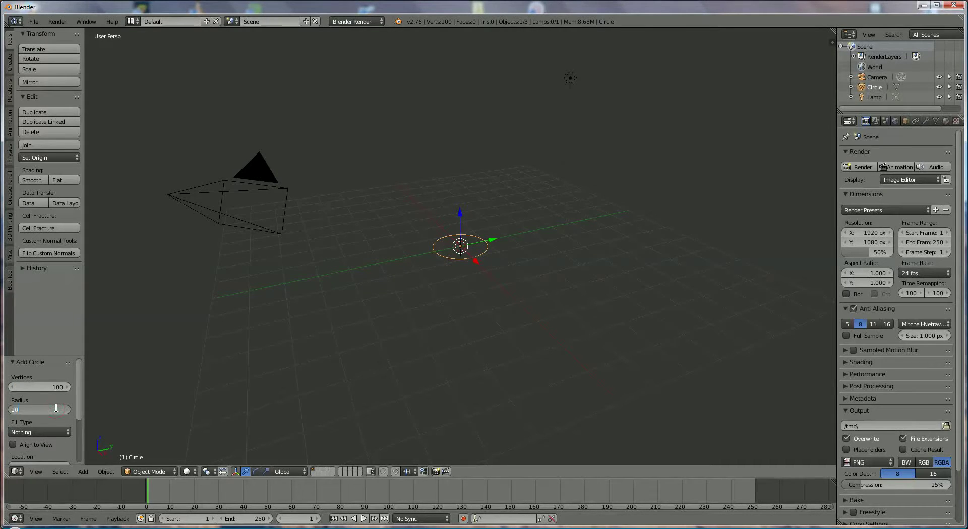
key("Return")
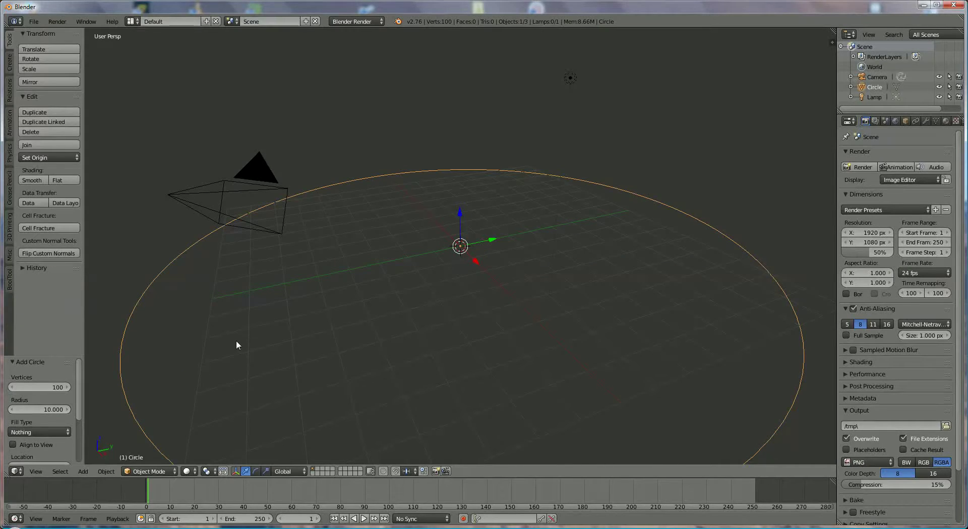
key("KP_7")
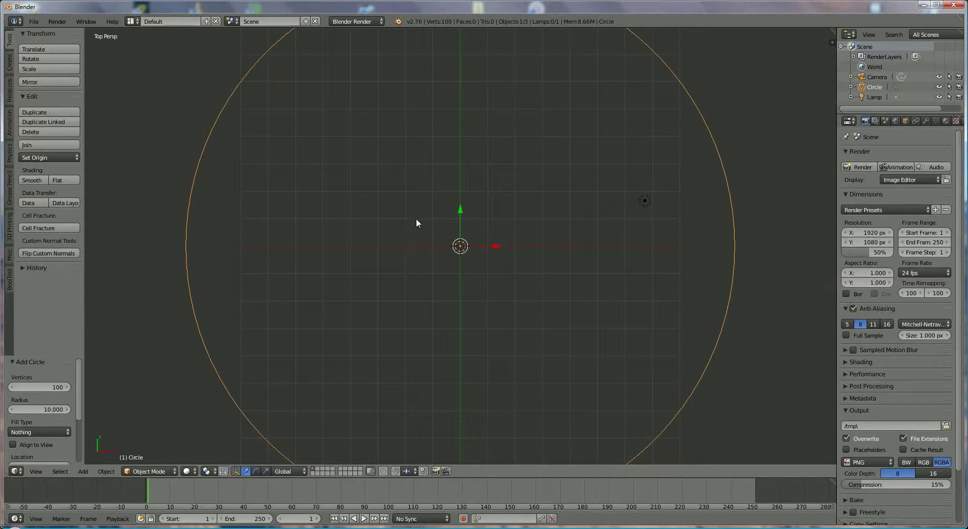
scroll(404, 217, "down", 2)
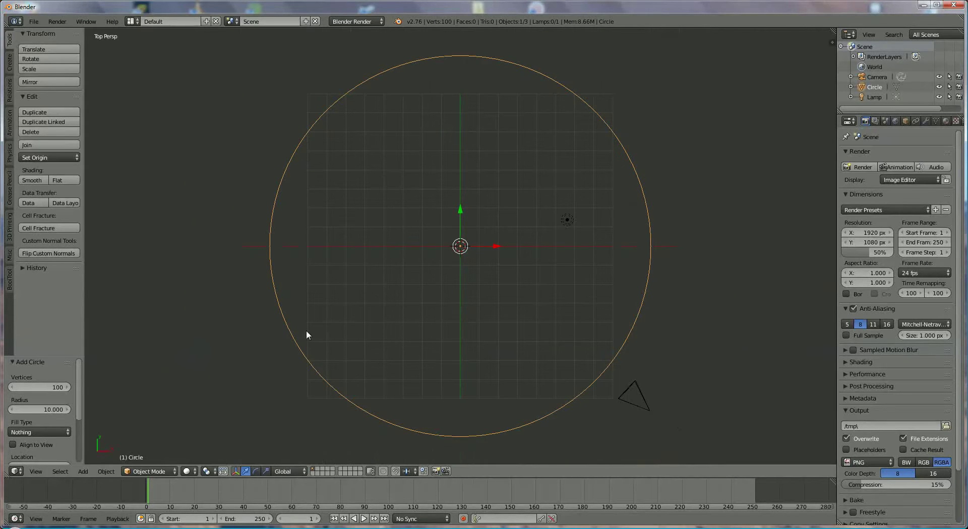
- In Edit Mode, box-select and delete all circle vertices except a 7-vertex arc on the right
left_click(149, 472)
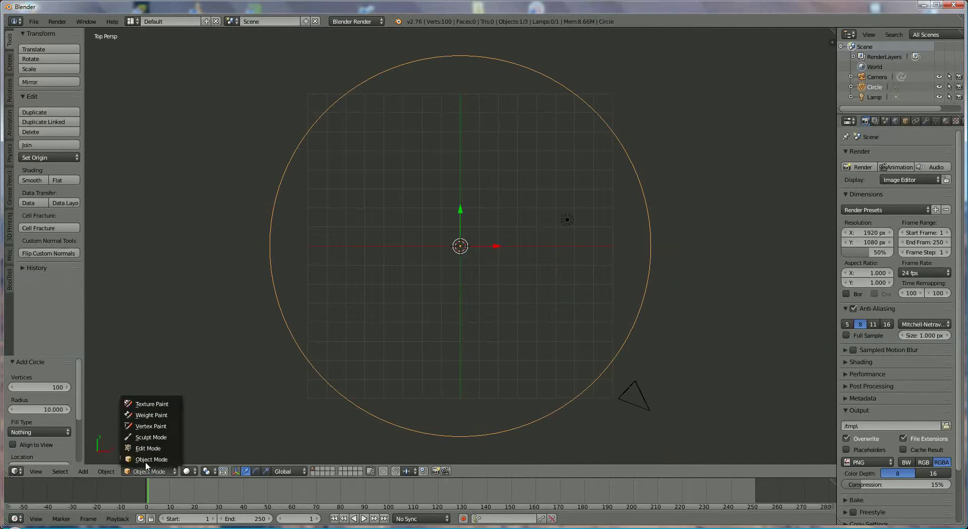
left_click(146, 456)
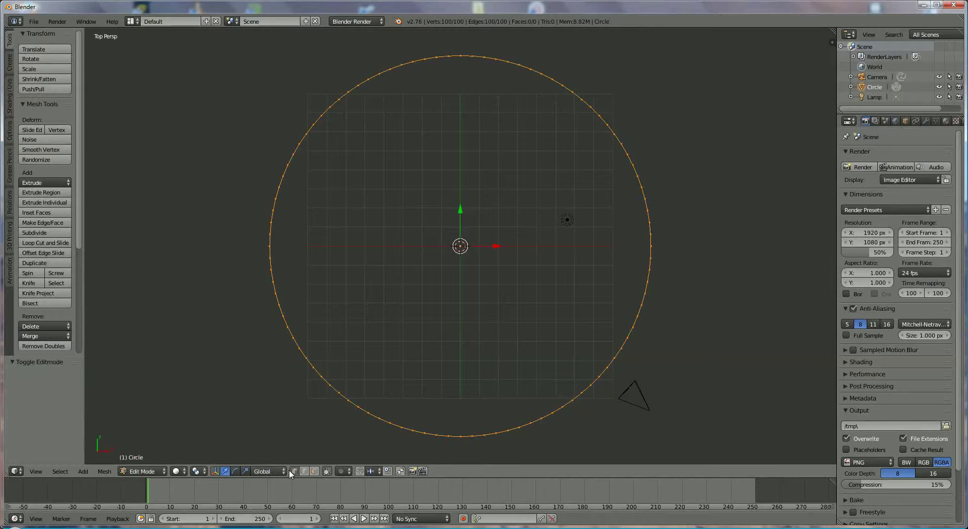
right_click(275, 294)
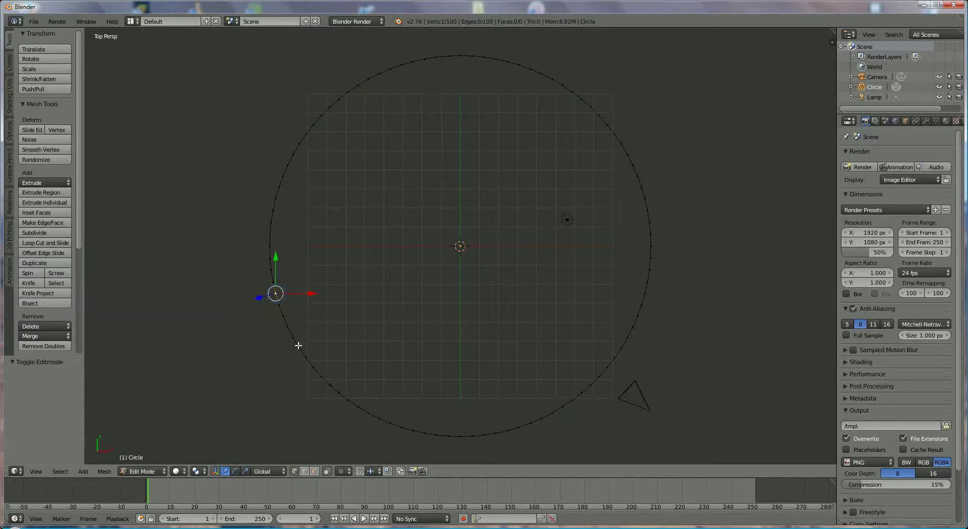
key("b")
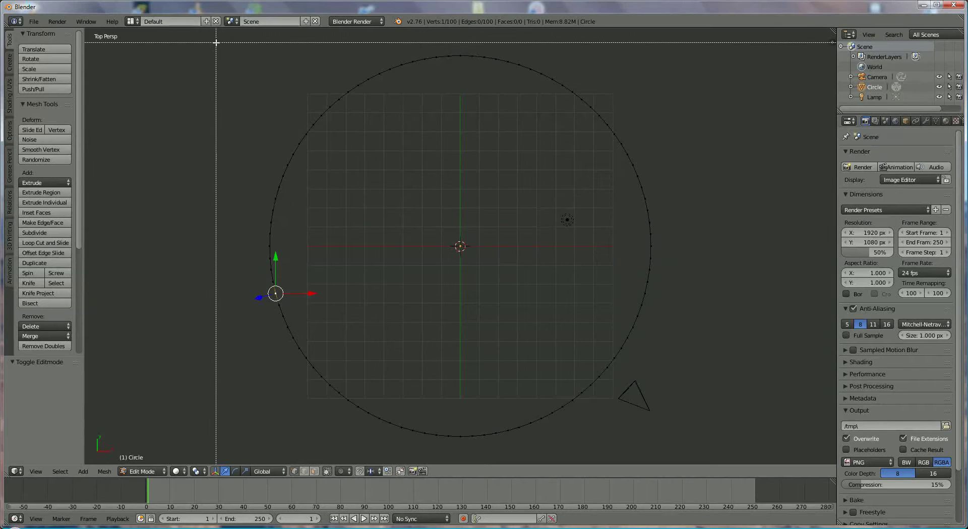
left_click_drag(216, 43, 645, 460)
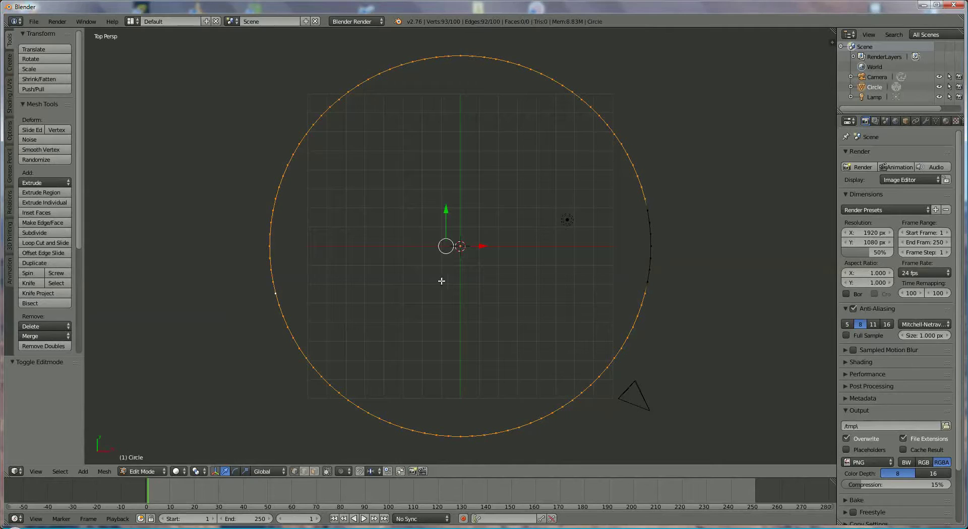
key("x")
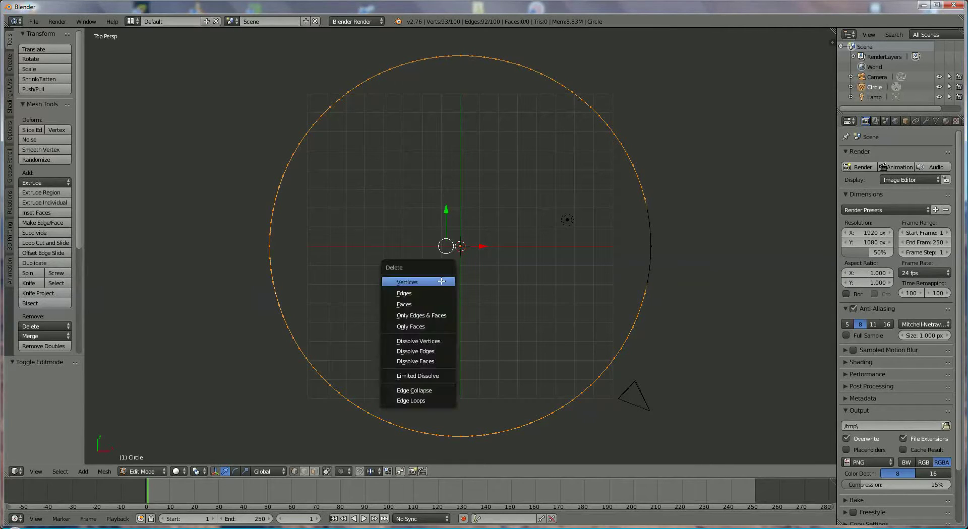
left_click(408, 282)
scroll(532, 285, "up", 3)
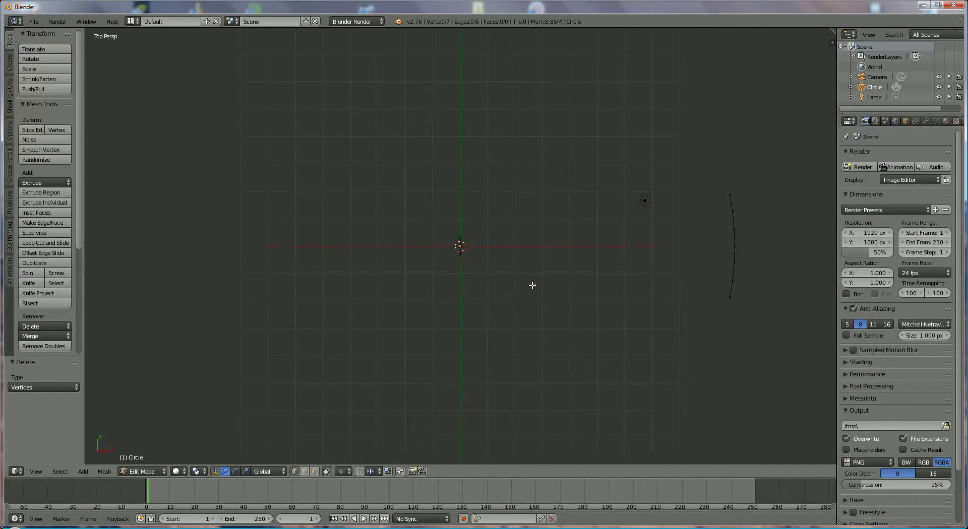
- Add a tip vertex left of the arc and connect it to both arc ends with edges
middle_click_drag(607, 296, 388, 305, "shift")
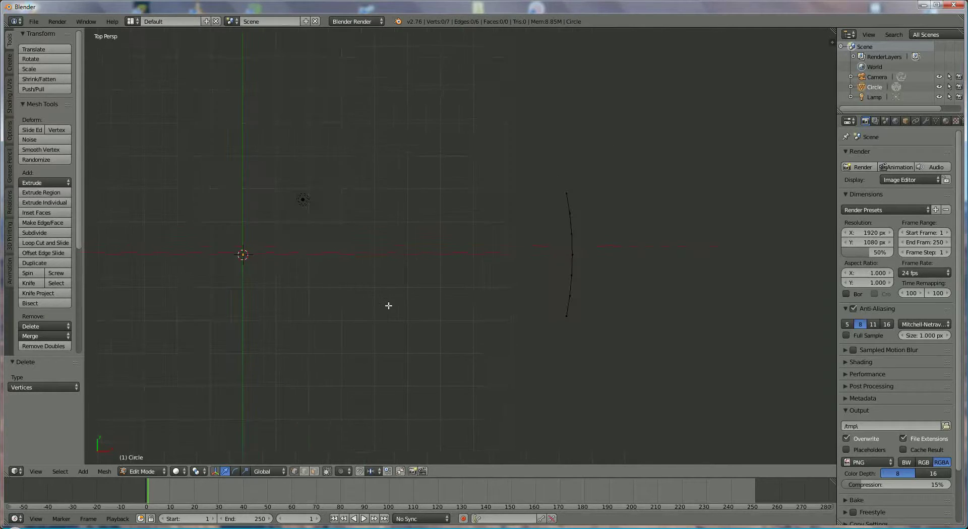
left_click(341, 254, "ctrl")
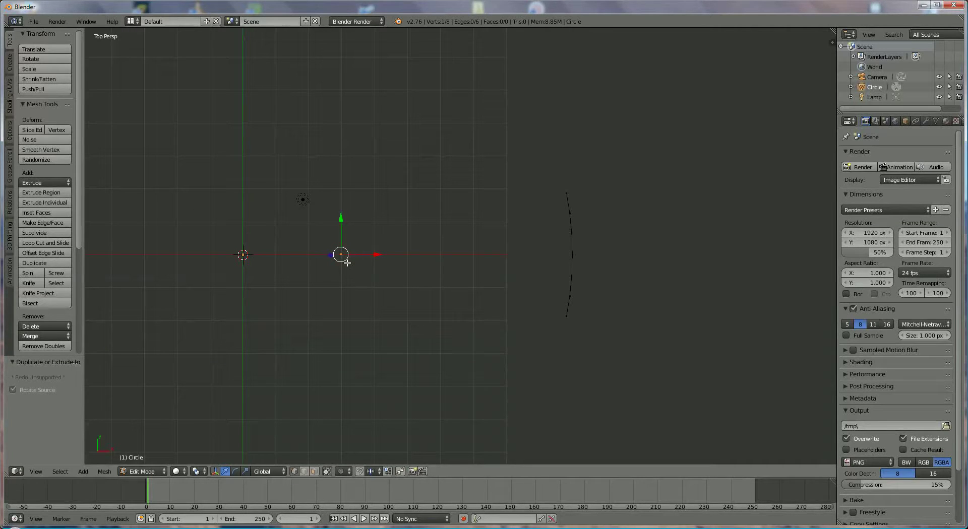
right_click(566, 318, "shift")
key("f")
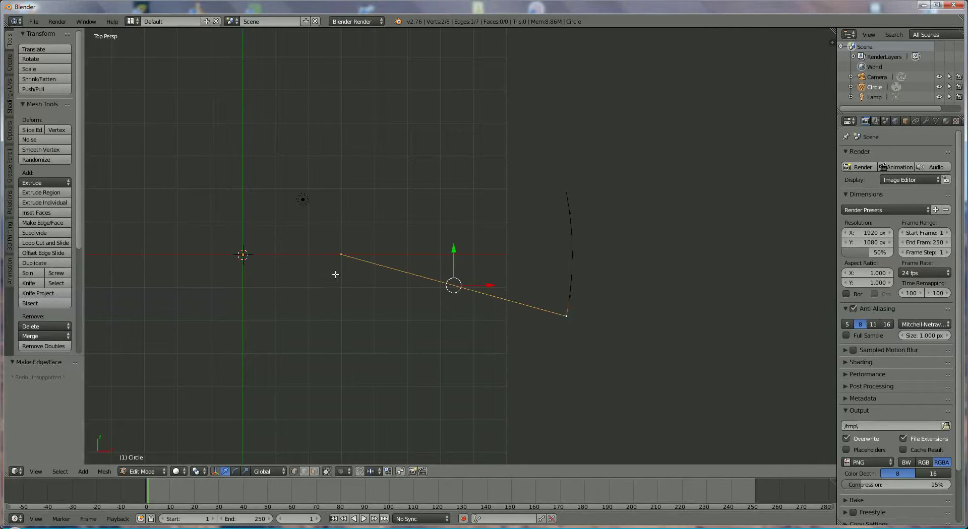
right_click(341, 255)
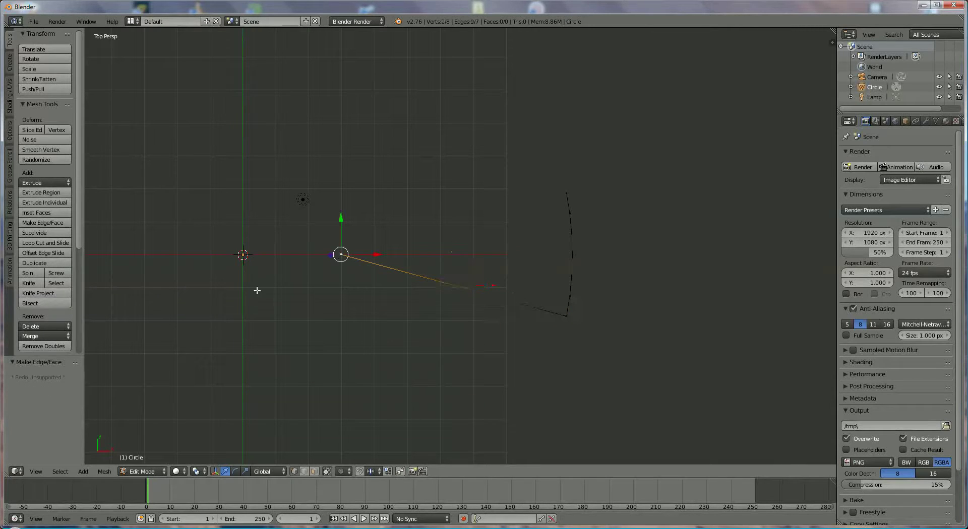
right_click(566, 193, "shift")
key("f")
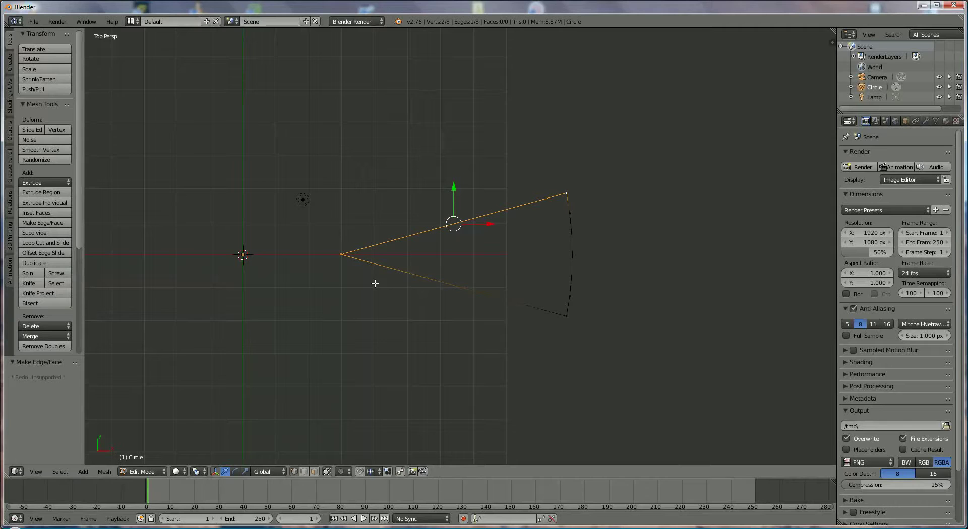
- Select the whole wedge outline and fill it with a single face
key("a")
key("a")
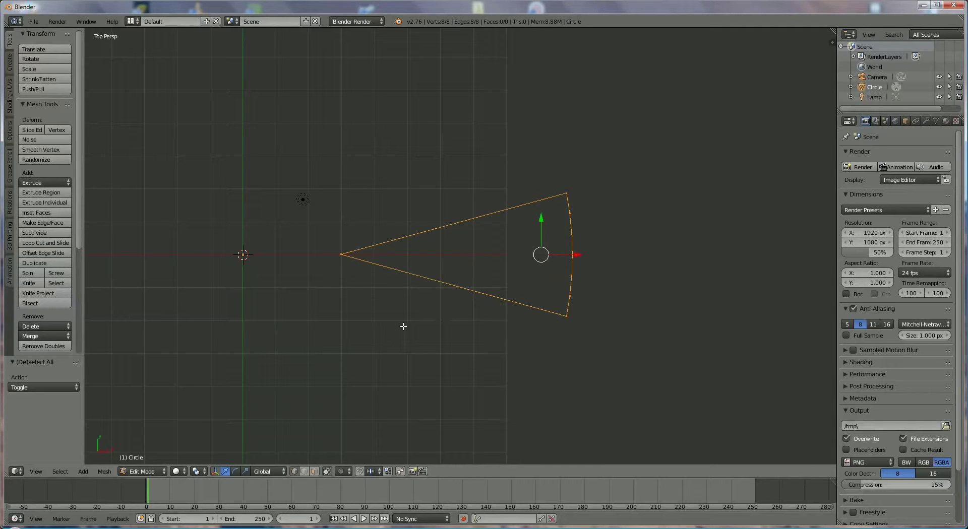
key("f")
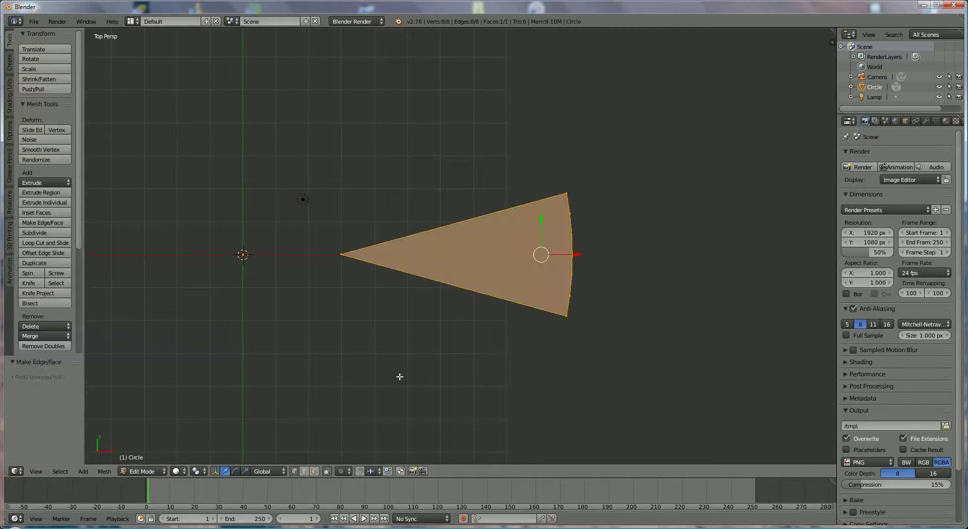
middle_click_drag(459, 336, 450, 242)
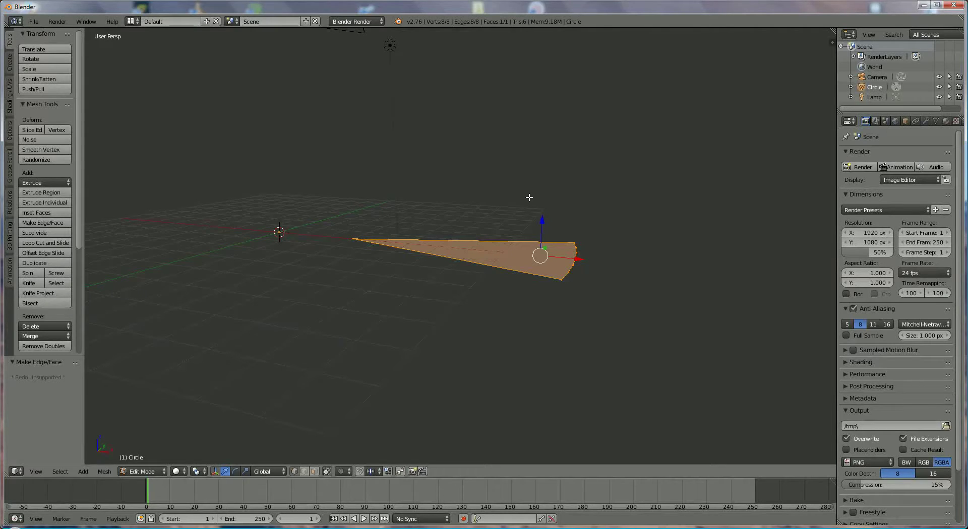
- Extrude the wedge face about 2 units straight up along Z
key("e")
key("z")
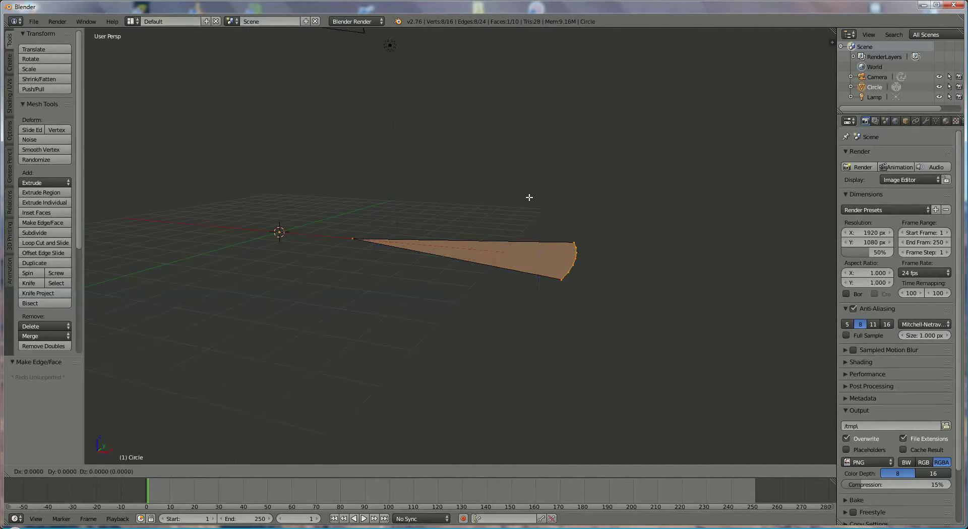
key("z")
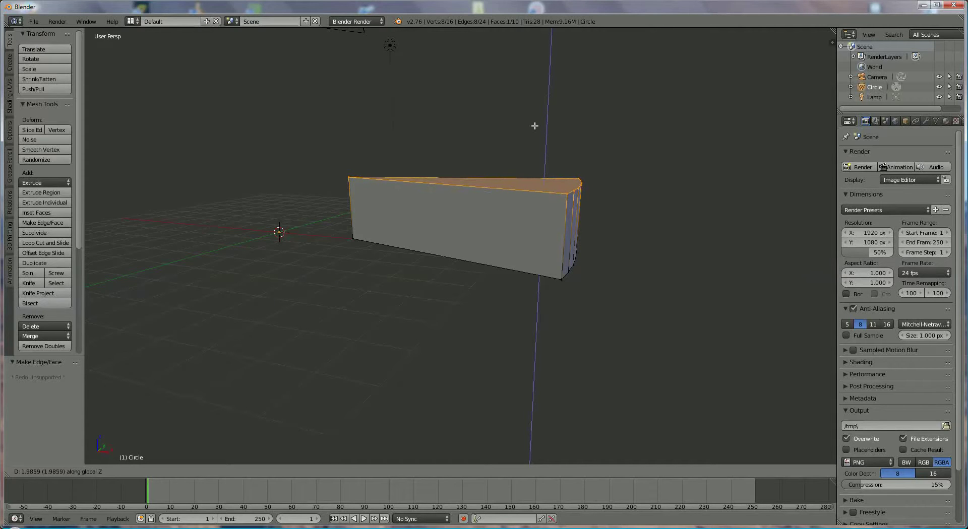
left_click(535, 125)
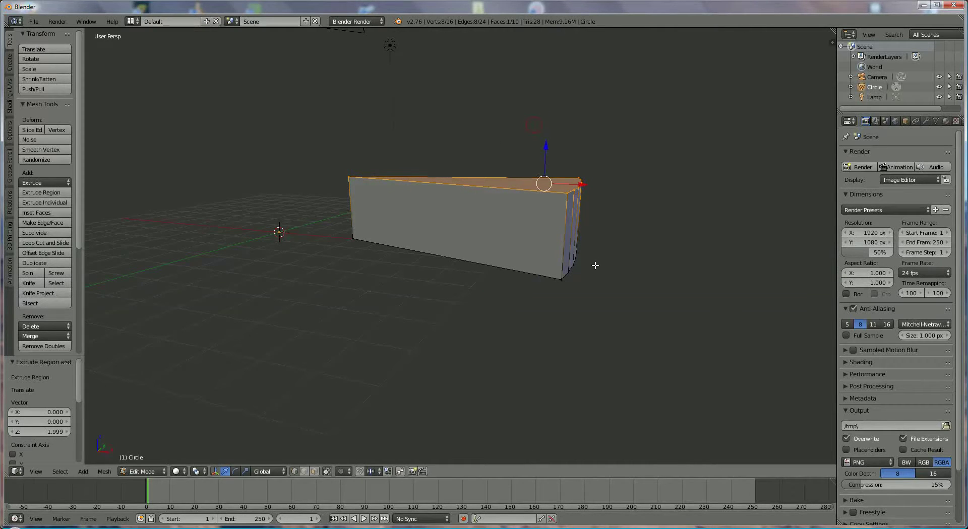
middle_click_drag(595, 266, 467, 288)
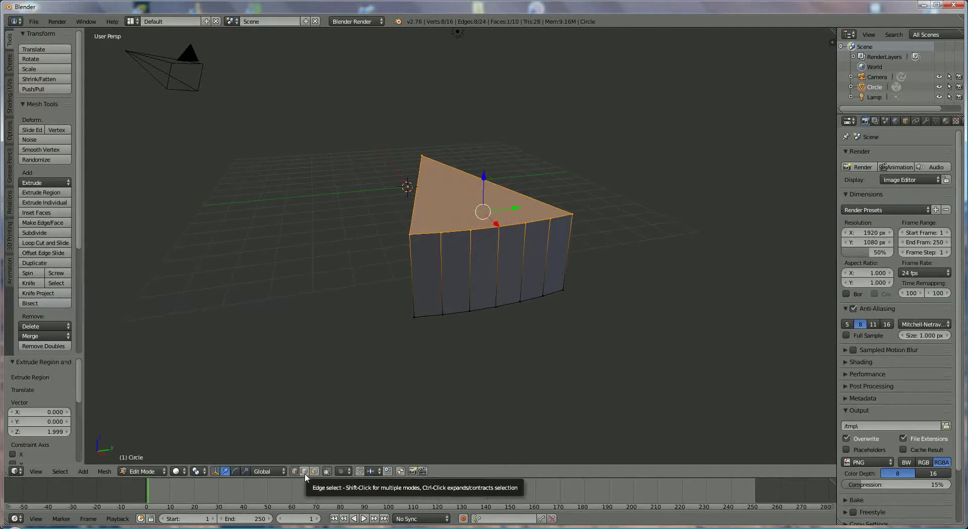
- In edge select mode, select the top and bottom edges of the wedge's curved side
left_click(304, 474)
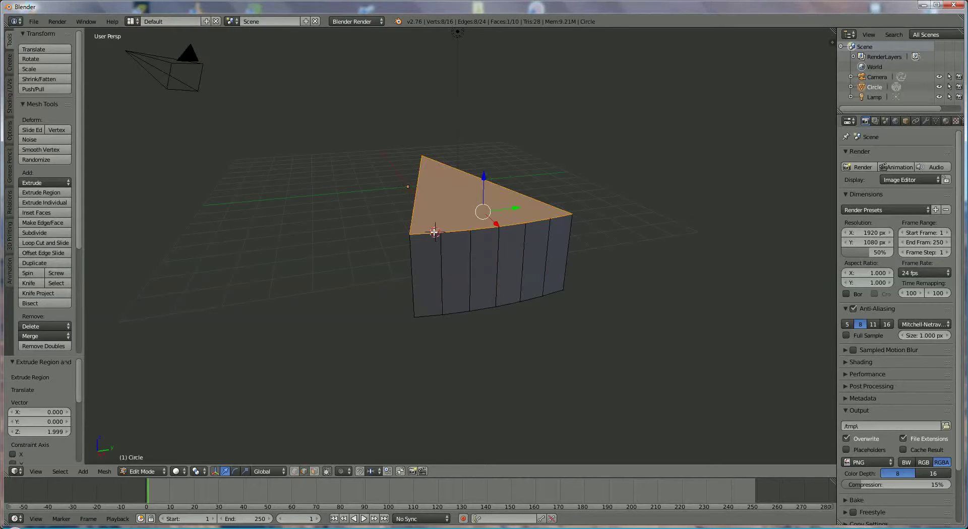
right_click(435, 232)
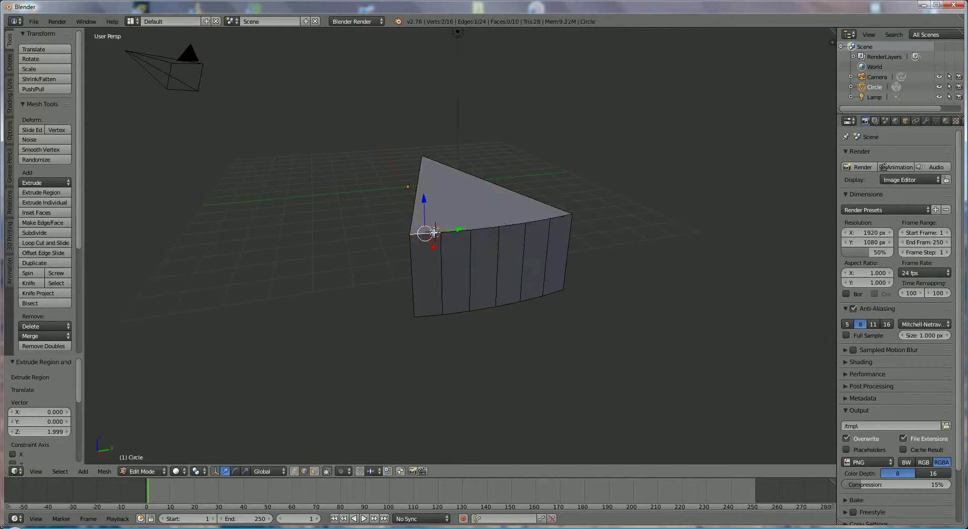
right_click(462, 233, "shift")
right_click(485, 229, "shift")
right_click(513, 225, "shift")
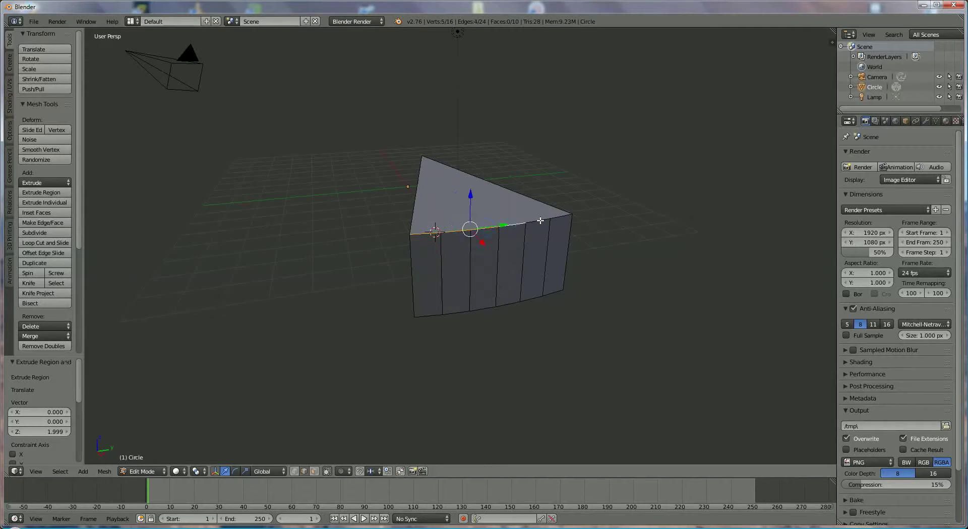
right_click(540, 221, "shift")
right_click(556, 218, "shift")
right_click(555, 291, "shift")
right_click(534, 298, "shift")
right_click(501, 308, "shift")
right_click(480, 312, "shift")
right_click(464, 312, "shift")
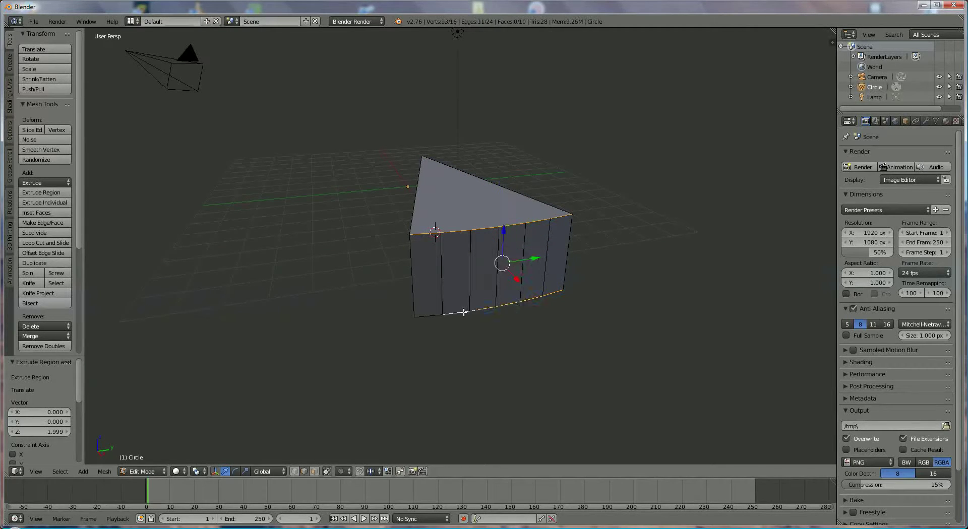
right_click(437, 313, "shift")
- Bevel the selected edges with 10 segments at an offset of 0.798
key("ctrl+b")
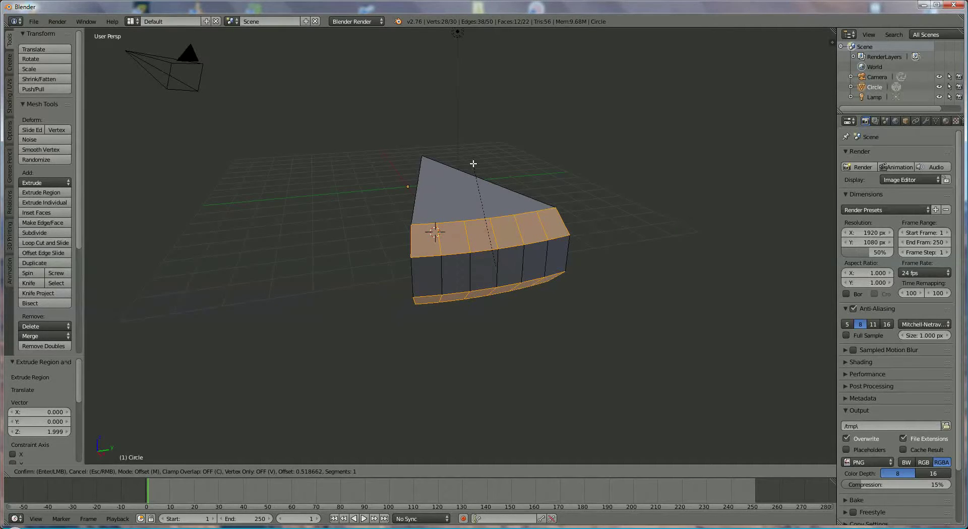
scroll(473, 163, "up", 9)
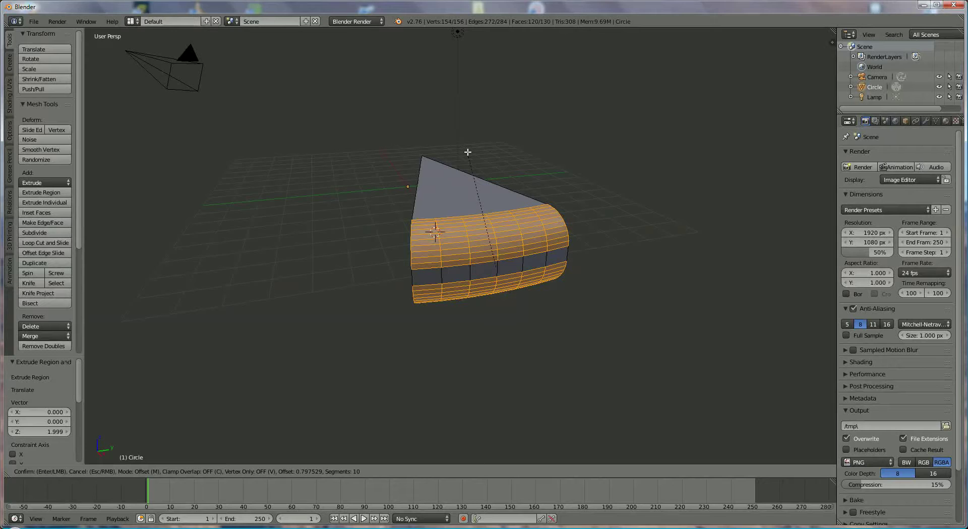
left_click(467, 151)
mouse_move(444, 259)
middle_mouse_down()
mouse_move(596, 244)
mouse_move(562, 234)
mouse_move(559, 266)
mouse_move(495, 268)
mouse_move(428, 245)
mouse_move(442, 277)
middle_mouse_up()
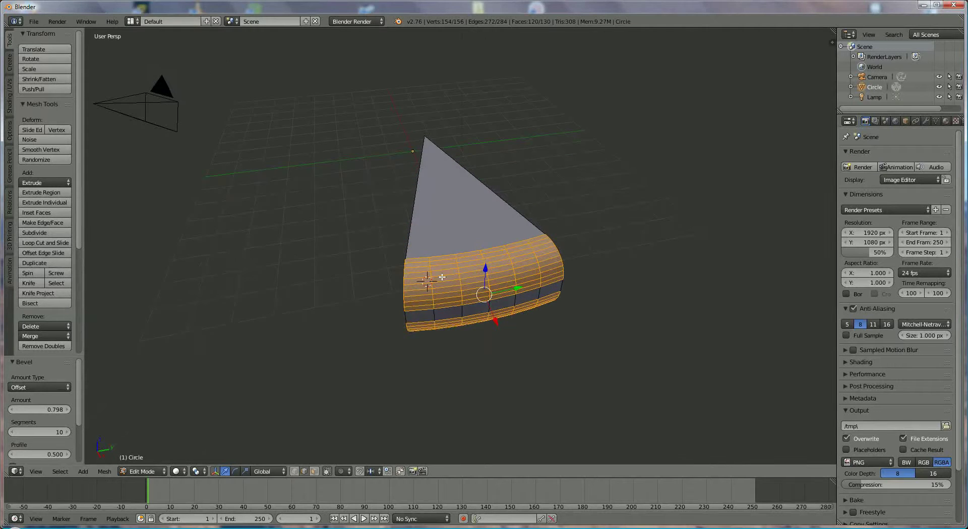
- In face select mode, select the top triangle and all rounded side faces, excluding the flat cut sides
left_click(314, 472)
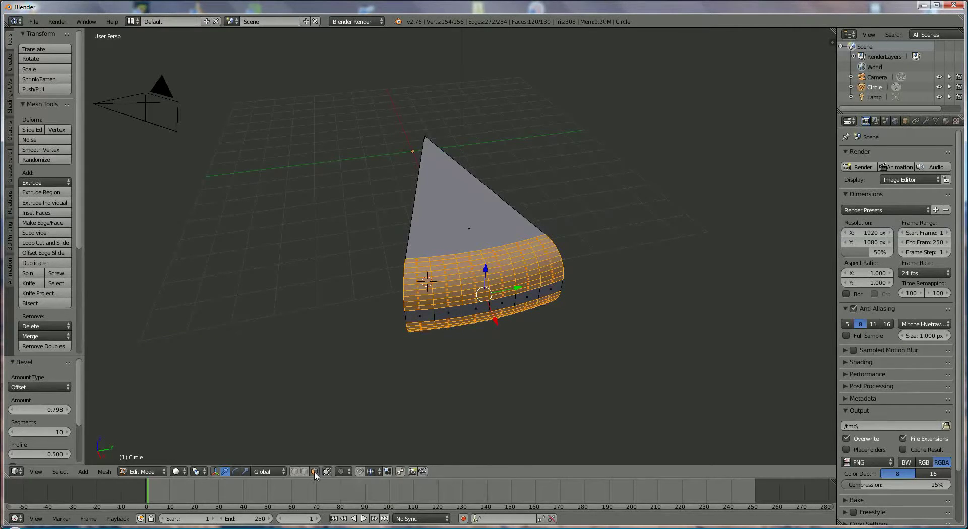
right_click(457, 203, "shift")
middle_click_drag(625, 322, 627, 279)
right_click(431, 222, "shift")
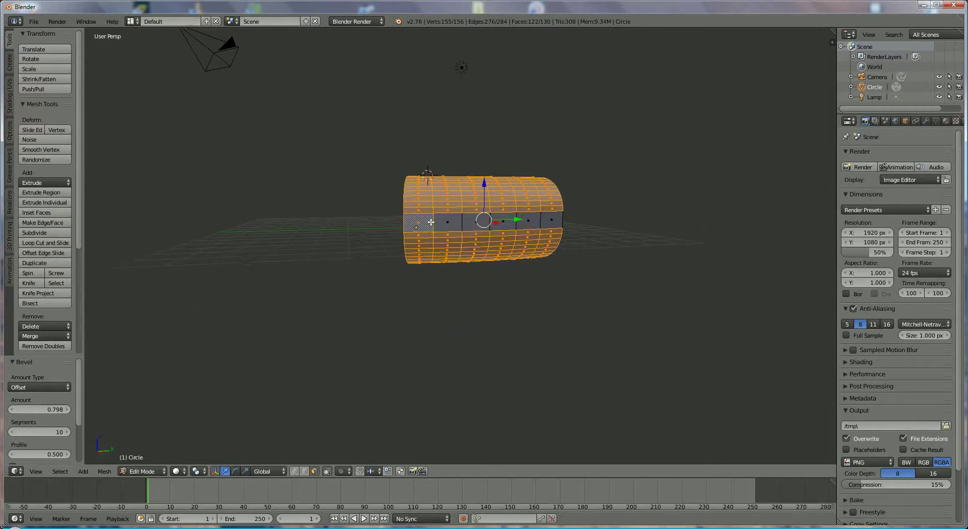
right_click(449, 222, "shift")
right_click(475, 223, "shift")
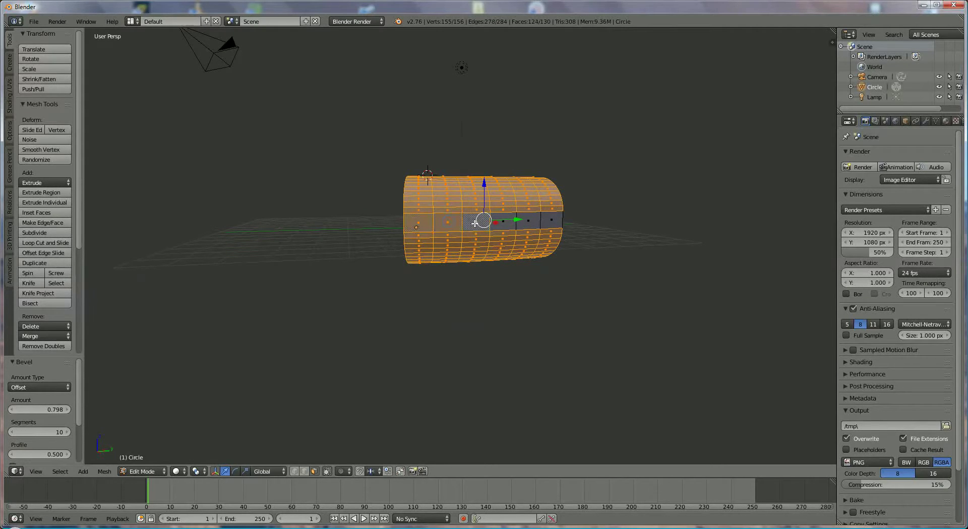
right_click(501, 225, "shift")
right_click(534, 224, "shift")
right_click(551, 222, "shift")
middle_click_drag(548, 308, 499, 231)
right_click(472, 213, "shift")
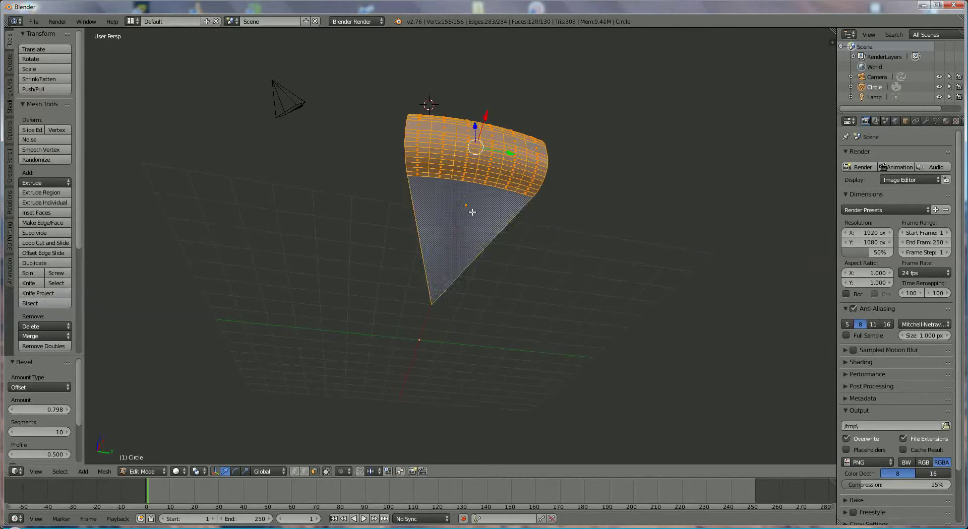
middle_click_drag(550, 268, 622, 356)
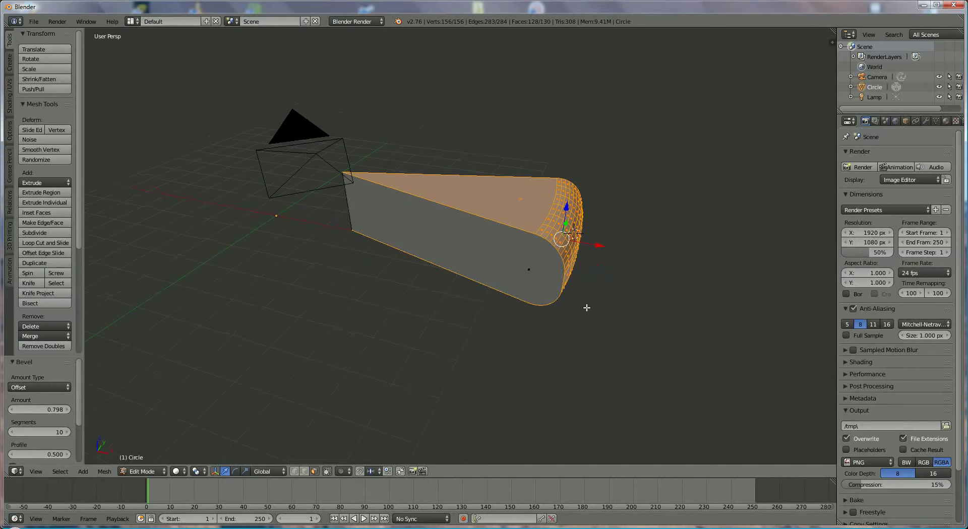
- Create a material named 'cheese' with yellow diffuse, intensity 1.0 and specular intensity 0
left_click(947, 123)
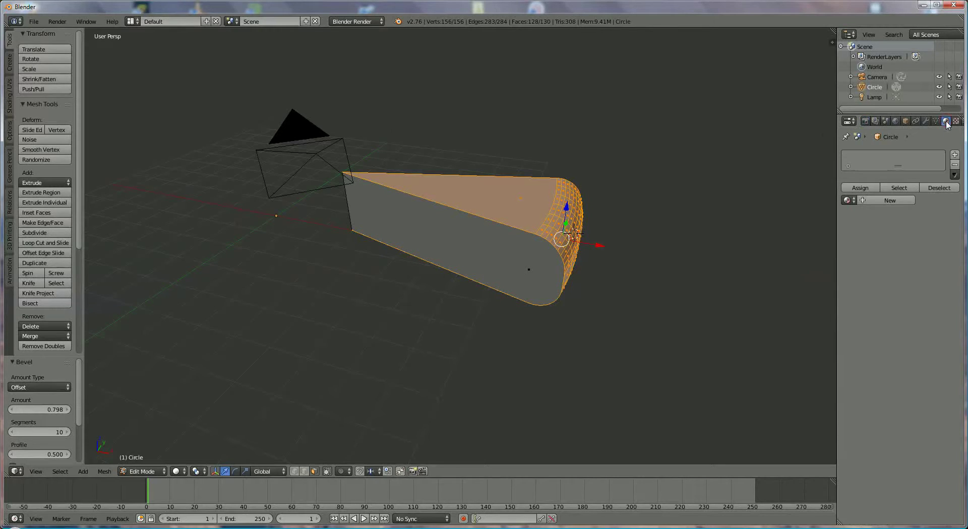
left_click(904, 204)
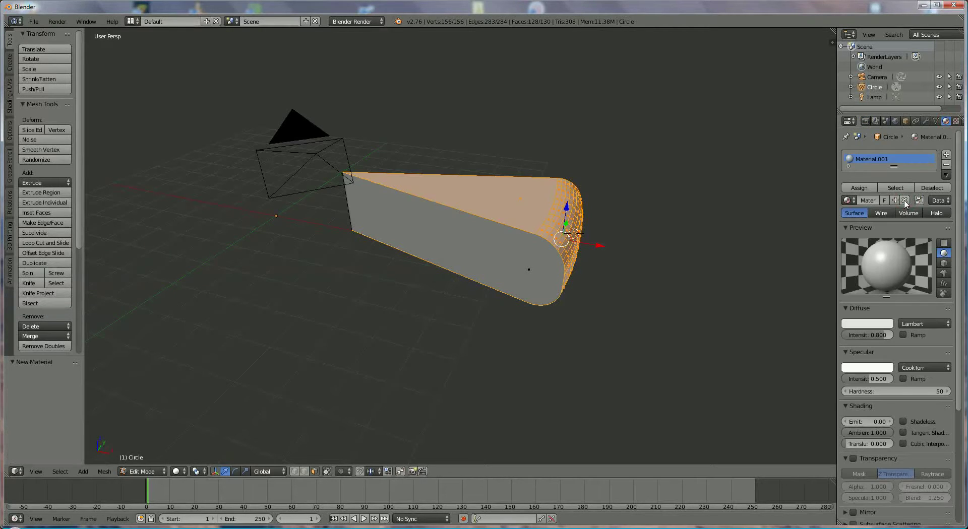
left_click(879, 201)
type("cheese")
key("Return")
left_click(877, 323)
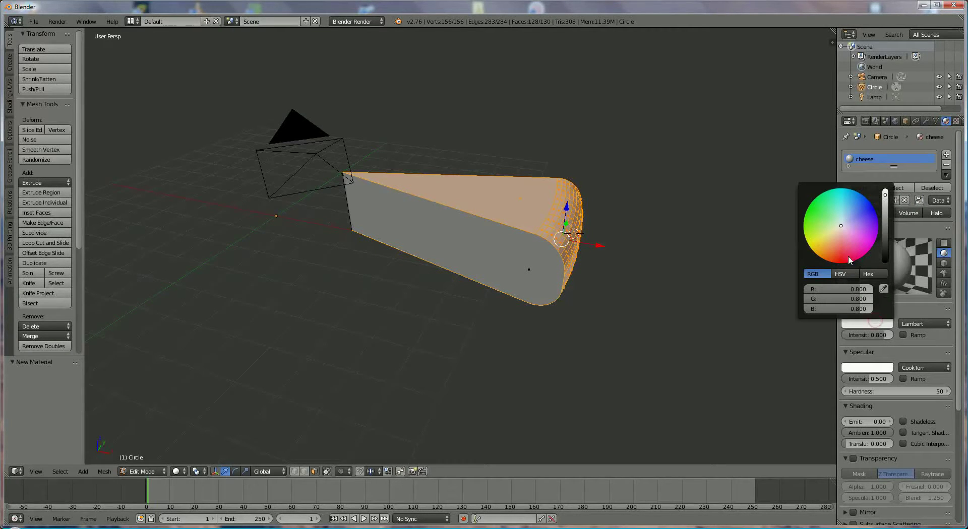
left_click_drag(822, 246, 820, 244)
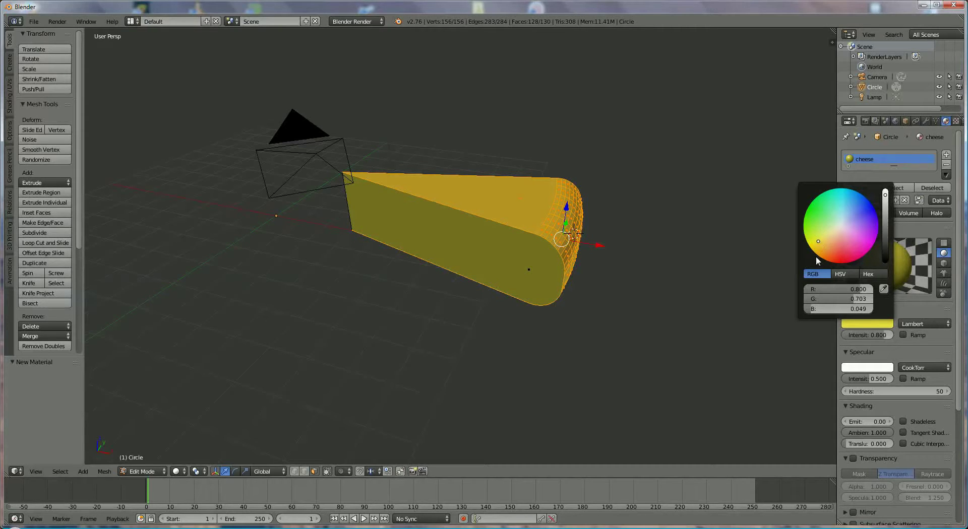
left_click_drag(876, 335, 892, 337)
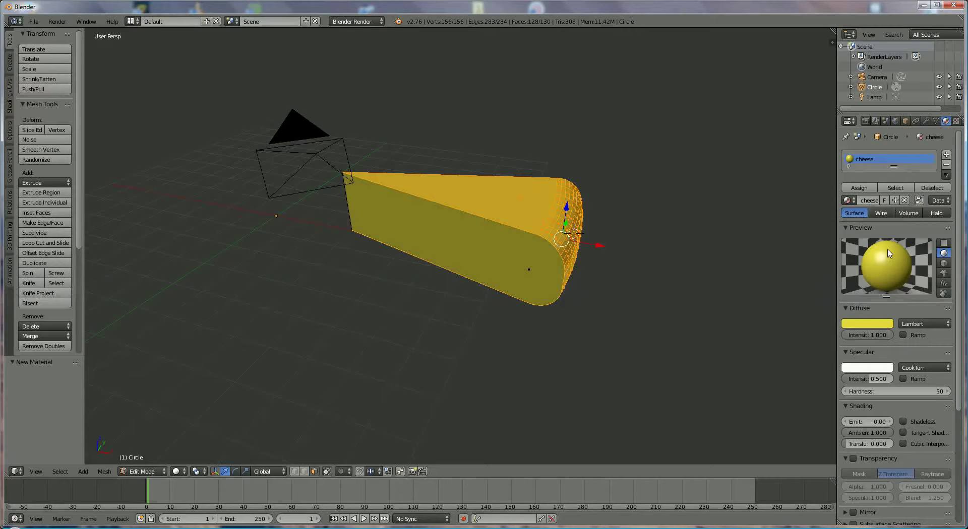
left_click_drag(870, 381, 830, 383)
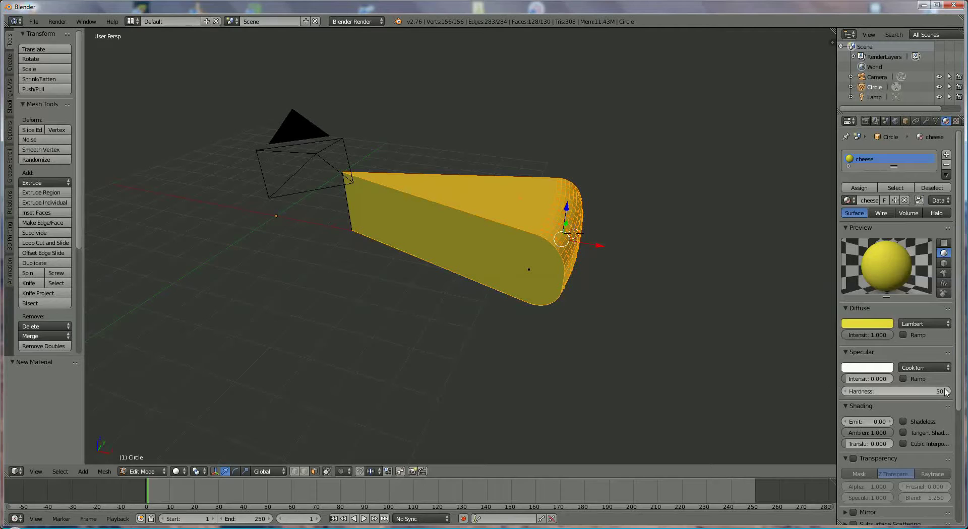
- Add a second material 'orange' with orange diffuse, intensity 1.0, specular 0, and assign it to the selected faces
left_click(947, 156)
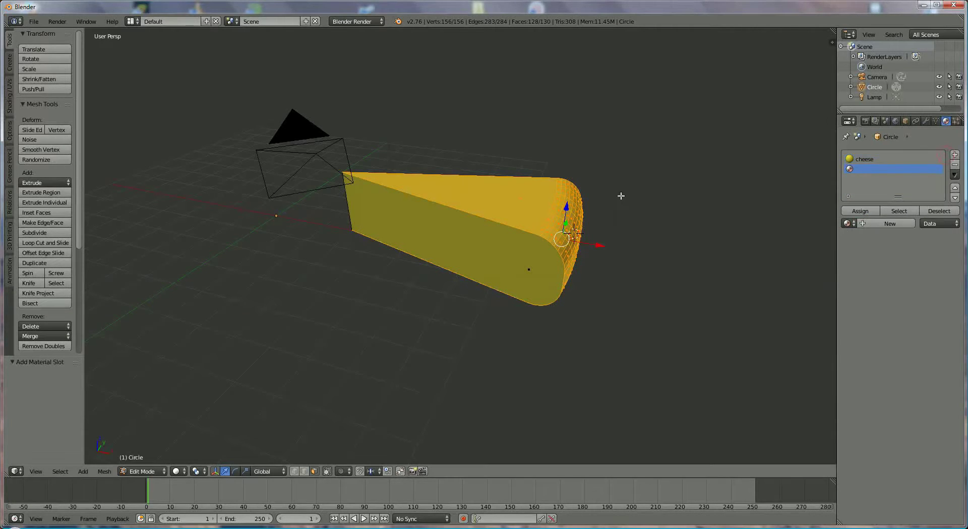
left_click(873, 225)
left_click(871, 224)
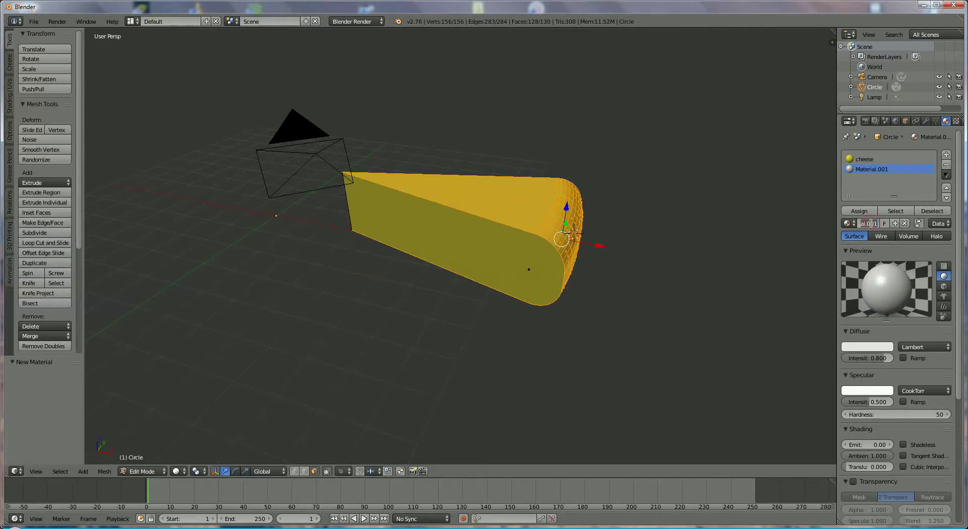
type("orange")
key("Return")
left_click(872, 348)
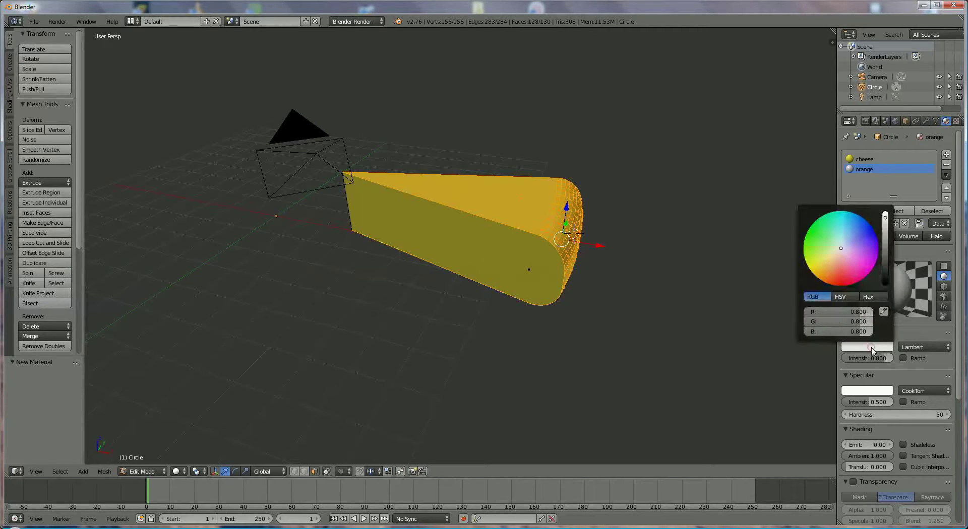
left_click(828, 268)
left_click_drag(828, 268, 827, 271)
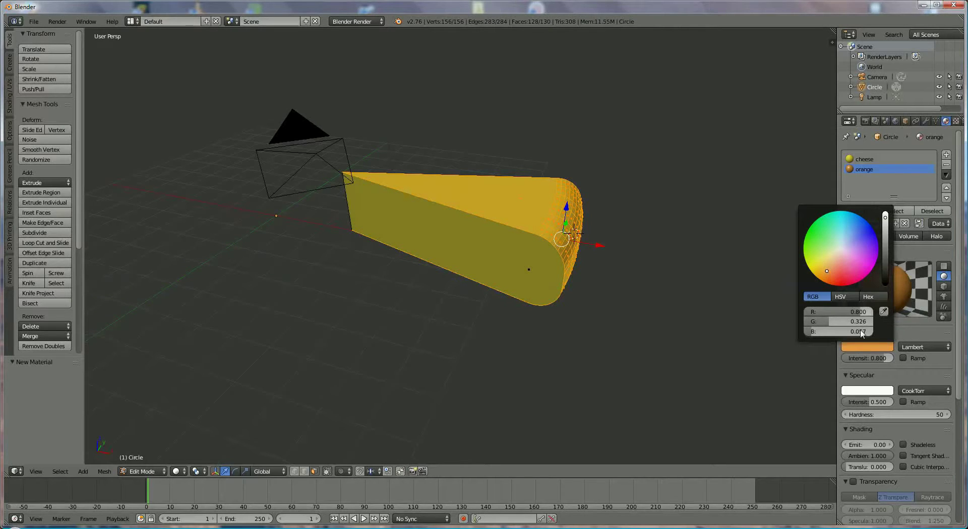
left_click_drag(886, 359, 900, 360)
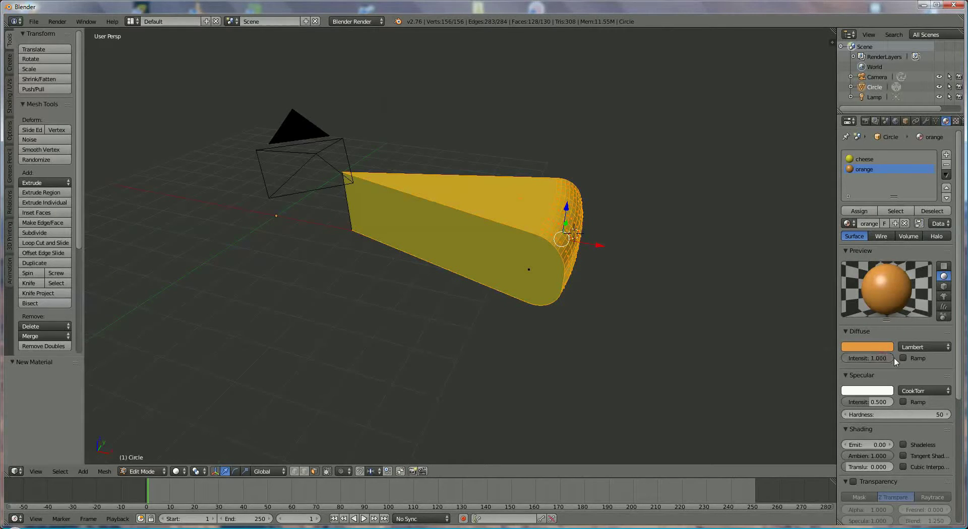
left_click_drag(869, 405, 829, 405)
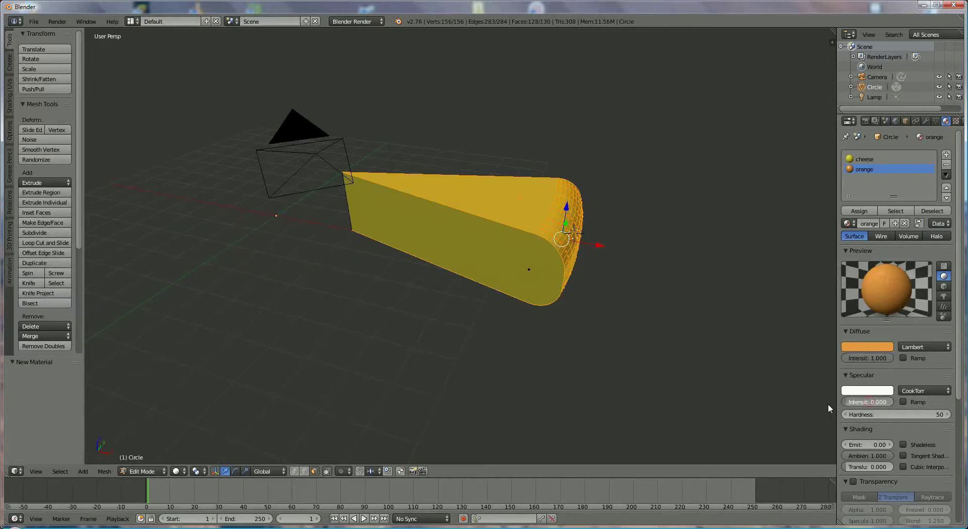
left_click(860, 211)
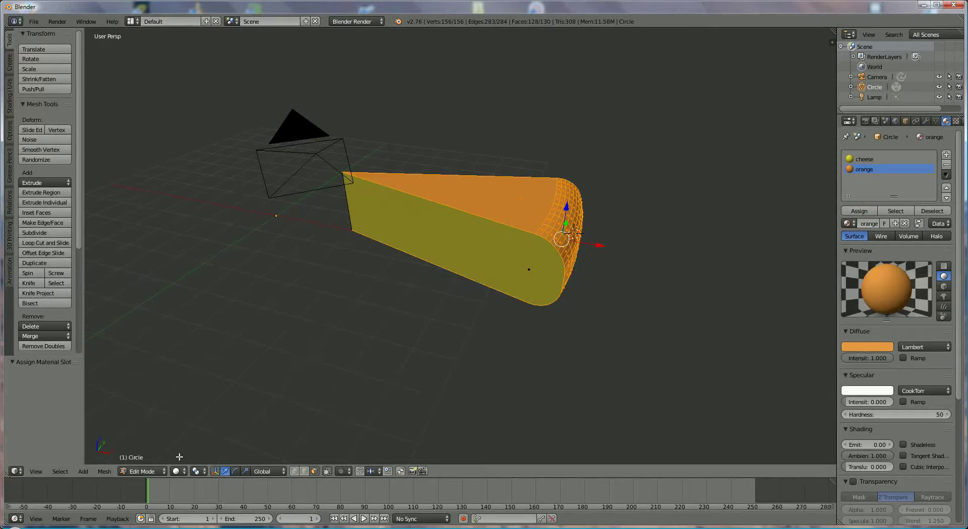
- Switch back to Object Mode and orbit around the wedge
left_click(147, 472)
left_click(146, 460)
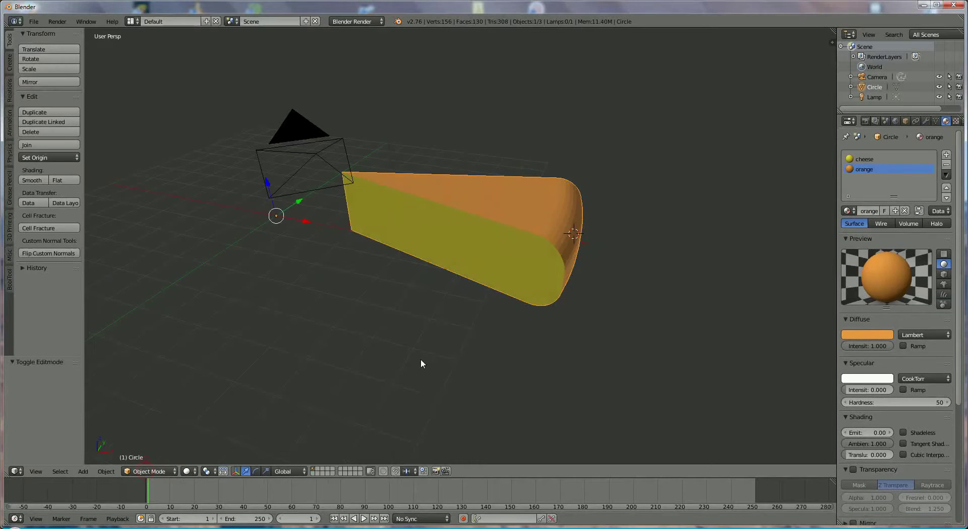
middle_click_drag(421, 359, 508, 288)
scroll(531, 277, "up", 4)
scroll(509, 291, "down", 4)
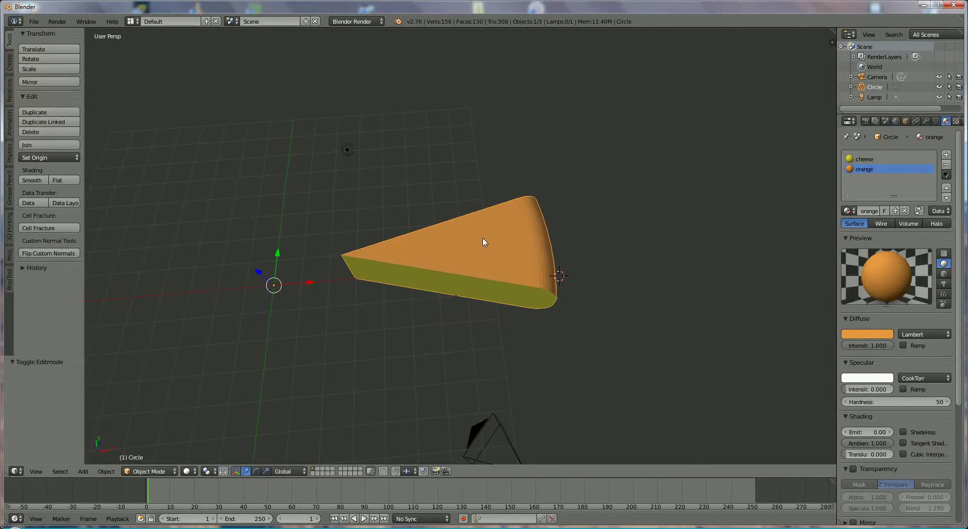
- Lock the camera to the view, frame the wedge from above at an angle, then unlock it
key("KP_0")
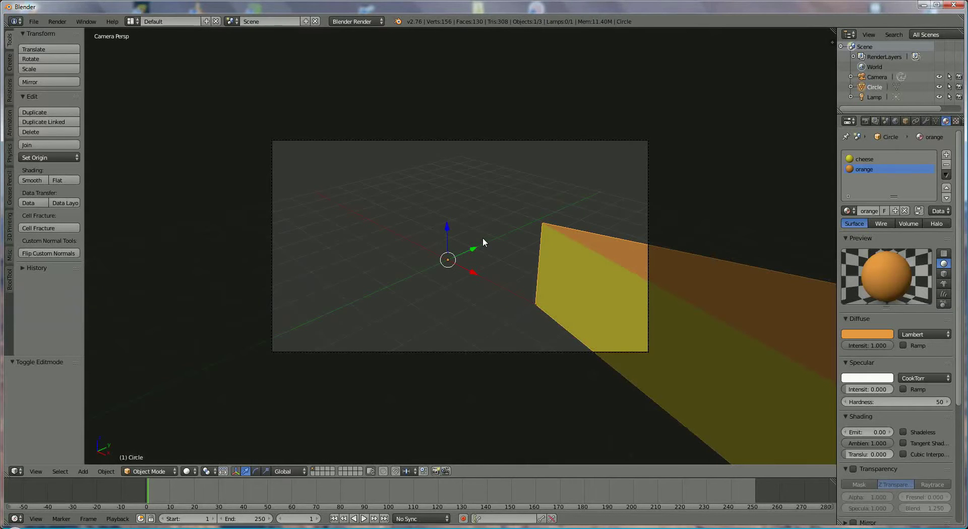
key("n")
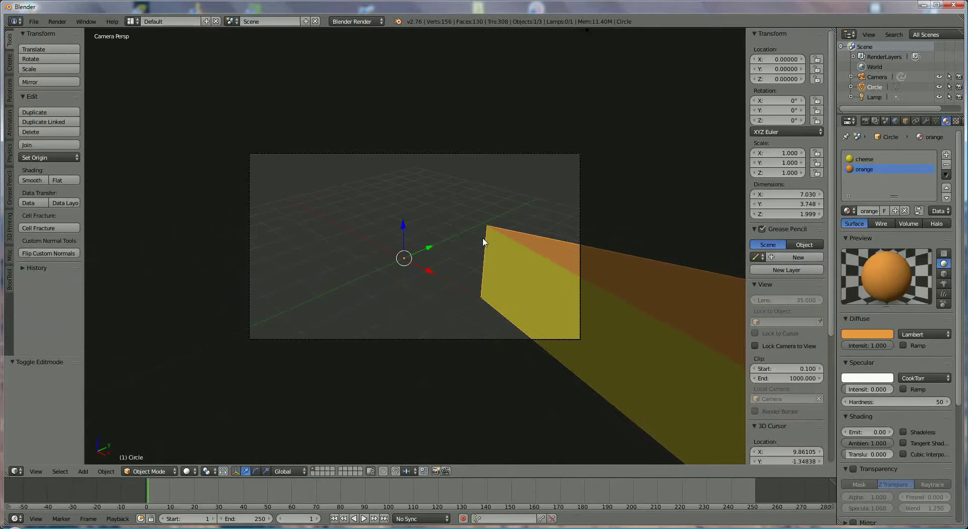
left_click(756, 346)
middle_click_drag(523, 291, 324, 219)
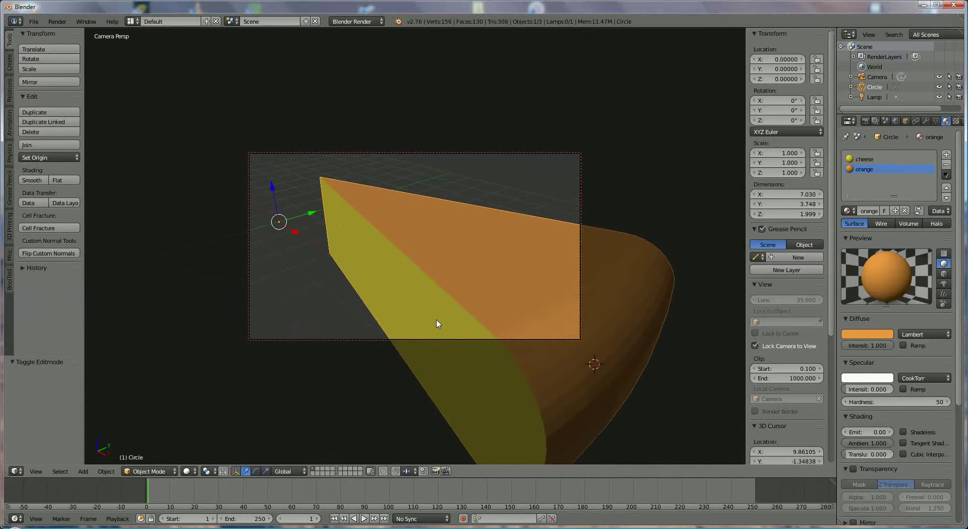
middle_click_drag(438, 324, 522, 335)
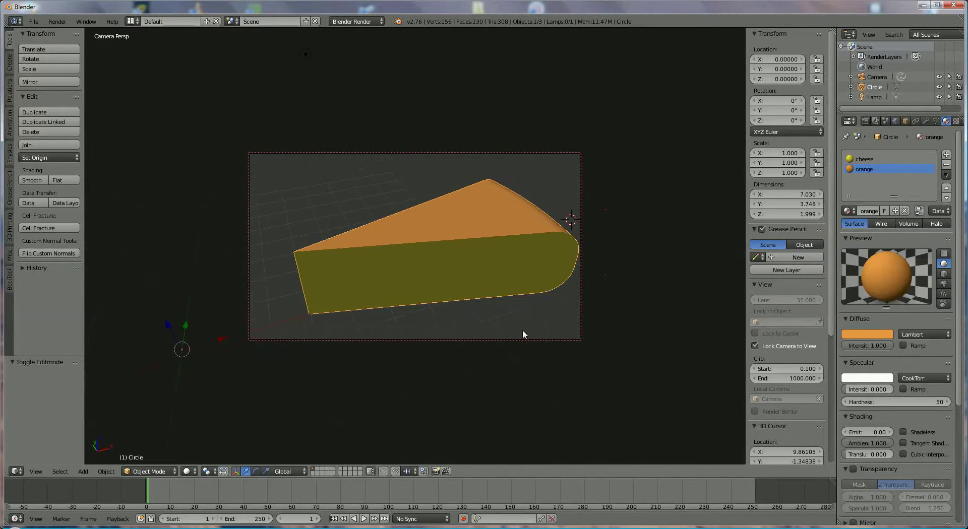
middle_click_drag(503, 294, 436, 265)
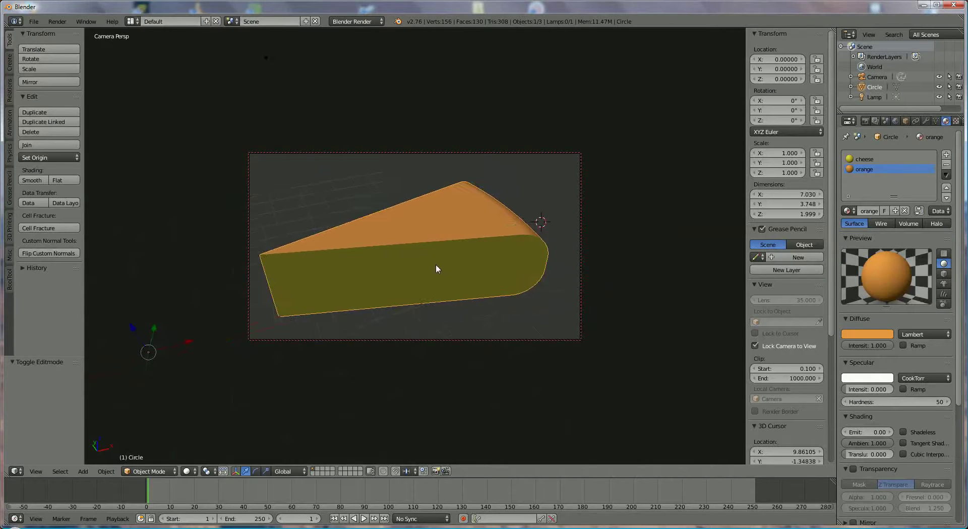
middle_click_drag(491, 291, 456, 273)
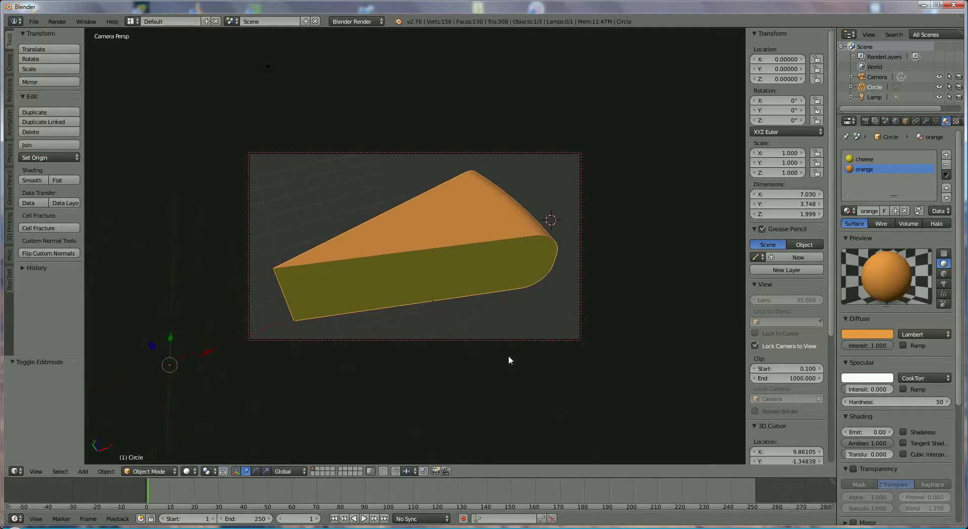
left_click(755, 346)
key("KP_0")
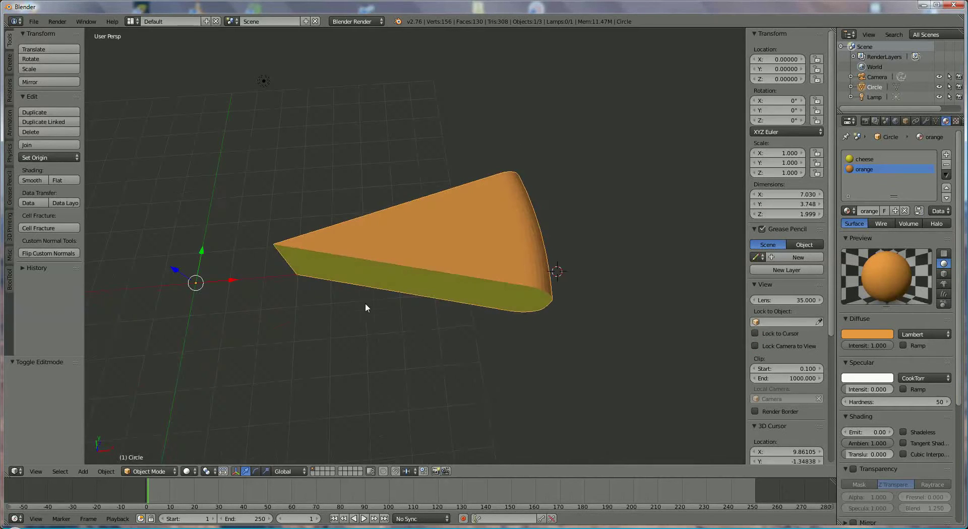
middle_click_drag(380, 315, 410, 266)
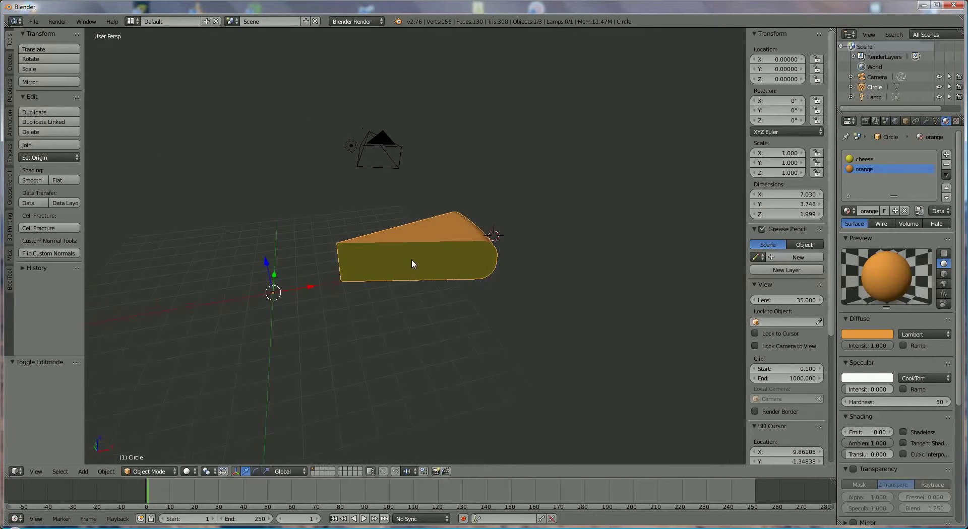
- Select the lamp and shift it along Y to sit beside the cheese wedge
left_click(866, 98)
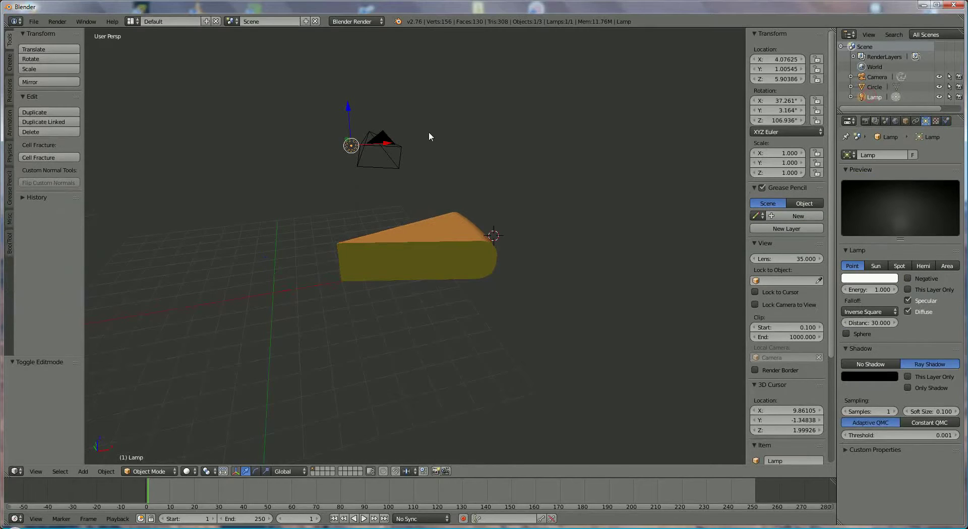
middle_click_drag(428, 132, 431, 222)
key("g")
key("y")
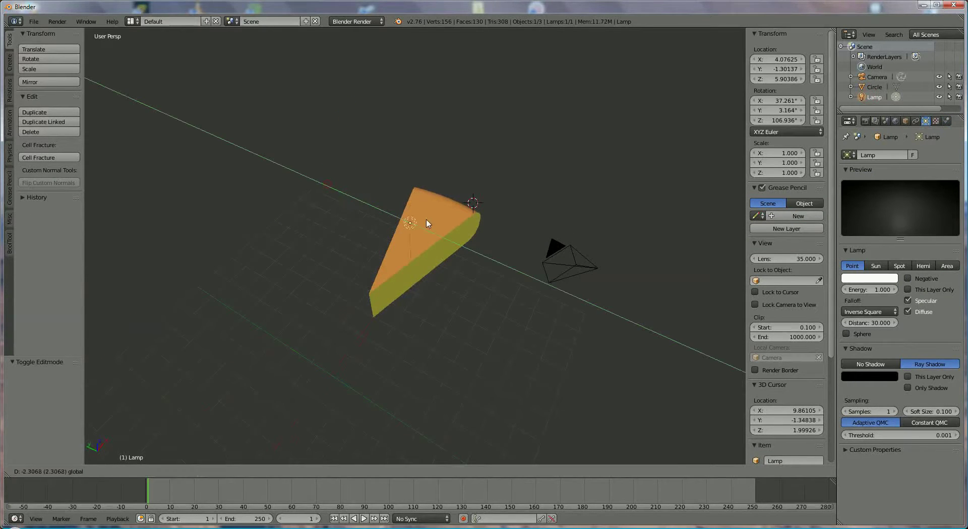
left_click(480, 250)
middle_click_drag(480, 250, 413, 248)
key("KP_7")
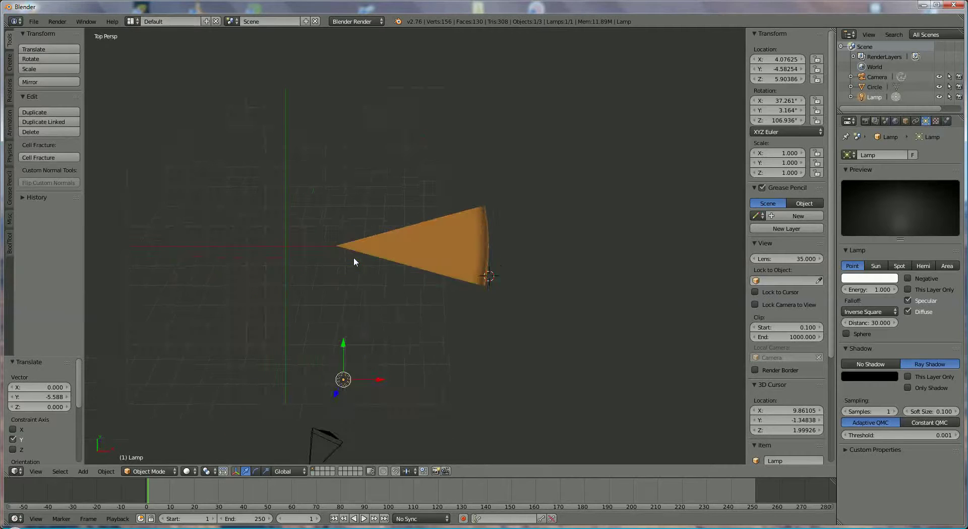
- Move the lamp along X to 5.67 and lower it to Z 1.76, near wedge height
key("g")
key("x")
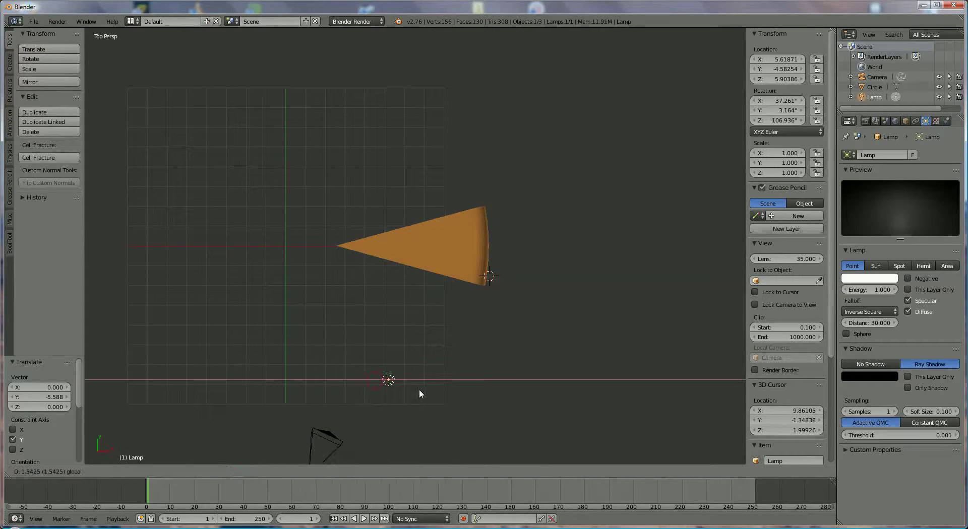
left_click(420, 391)
middle_click_drag(420, 391, 455, 293)
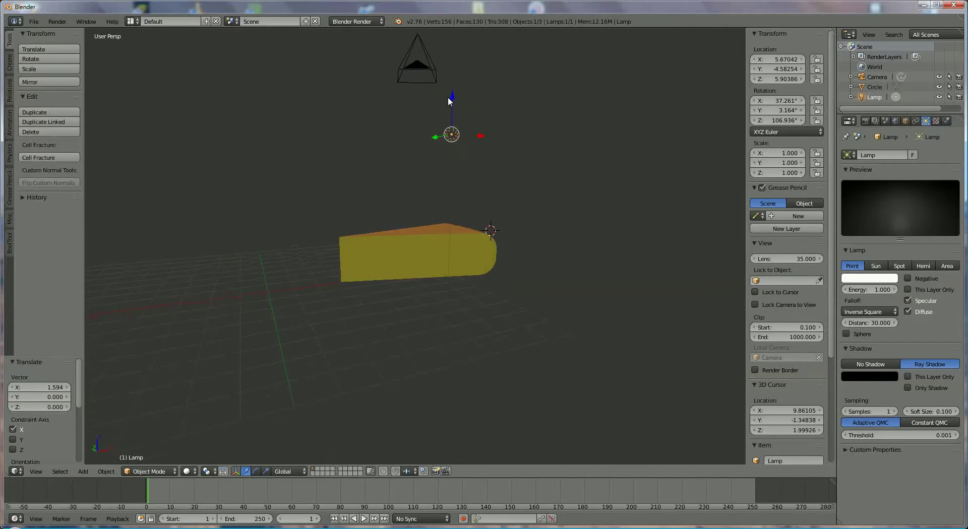
key("g")
key("z")
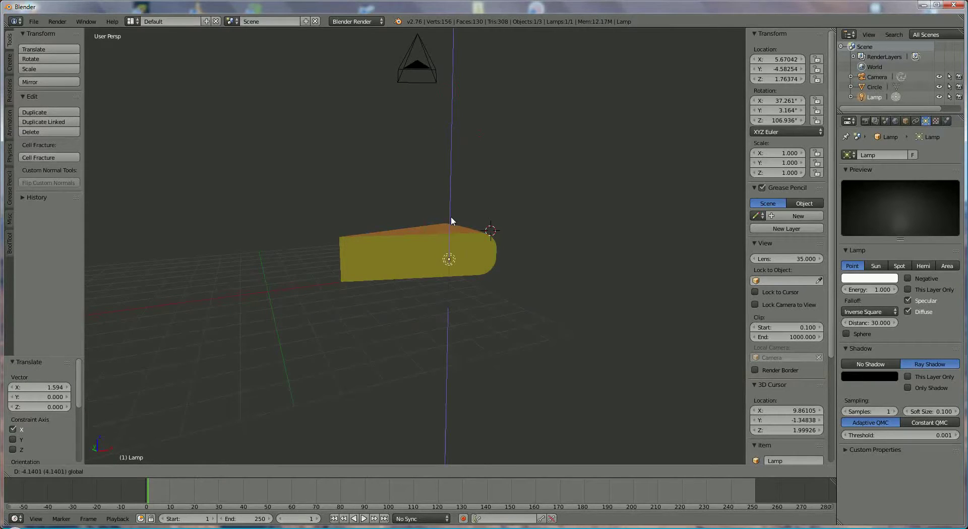
left_click(451, 220)
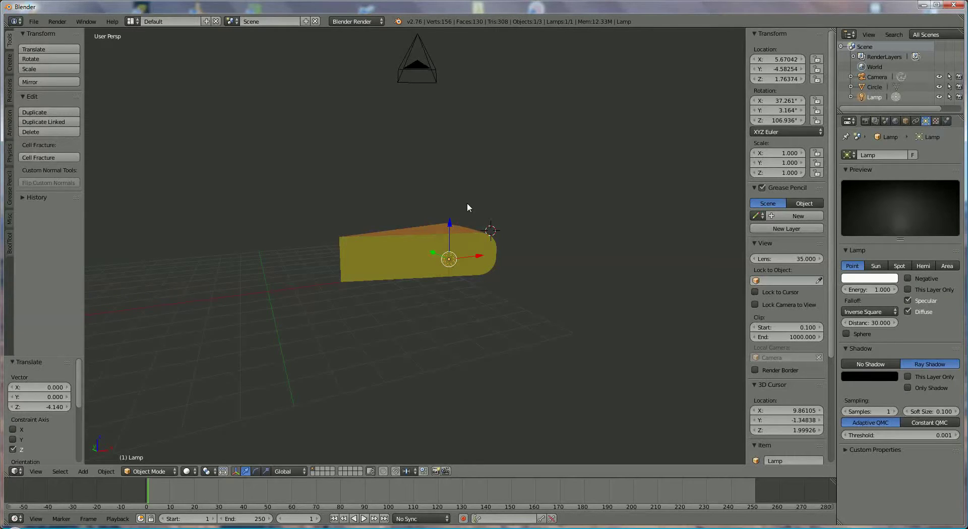
- Duplicate the lamp as Lamp.001 and move it past the wedge's rounded end on its centre line
key("shift+d")
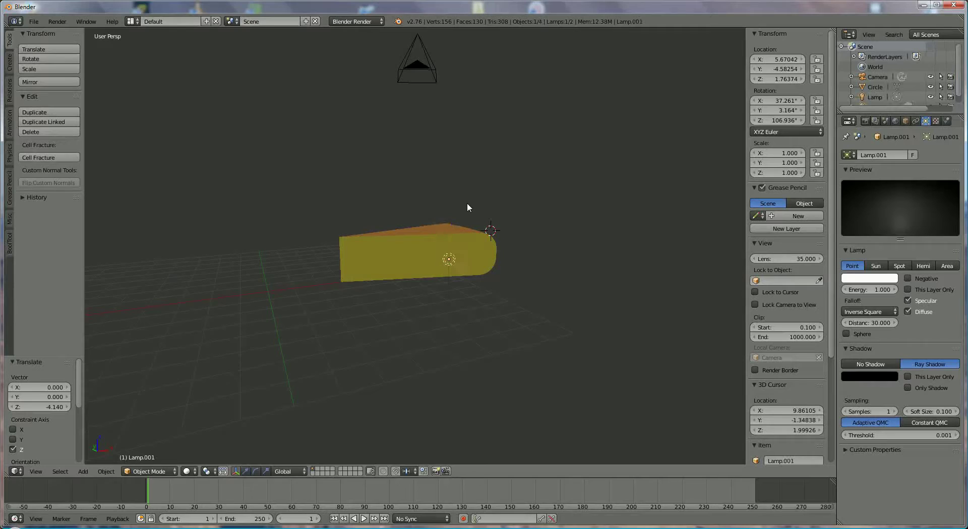
left_click(469, 133)
middle_click_drag(465, 242, 436, 304)
key("KP_7")
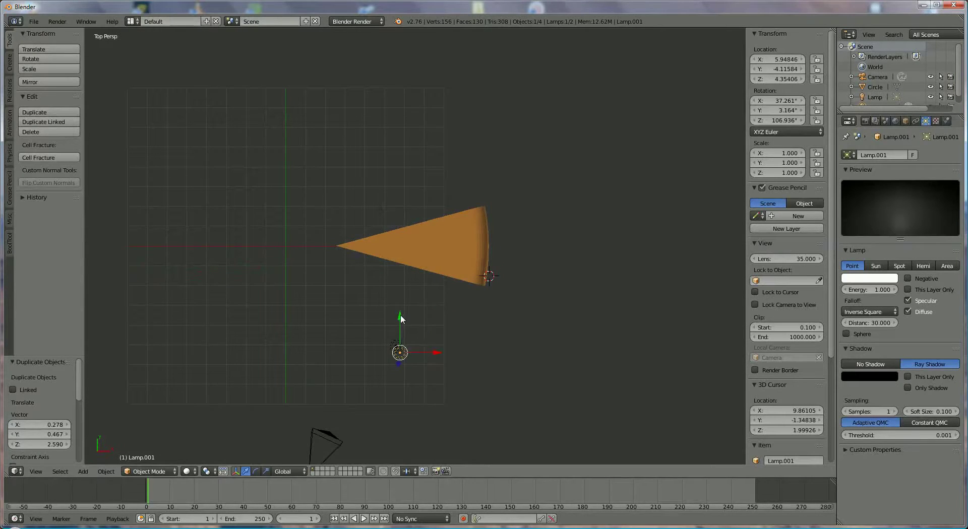
left_click_drag(400, 317, 407, 208)
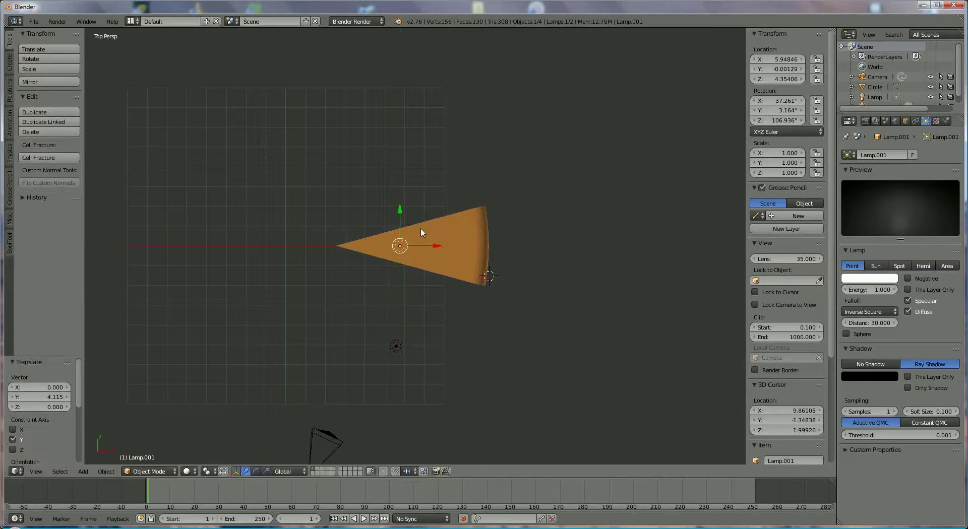
left_click_drag(433, 246, 488, 246)
- Raise Lamp.001 high above the wedge to about Z 5.44
middle_click_drag(460, 287, 454, 146)
left_click_drag(453, 146, 452, 117)
middle_click_drag(452, 117, 379, 316)
scroll(408, 313, "up", 3)
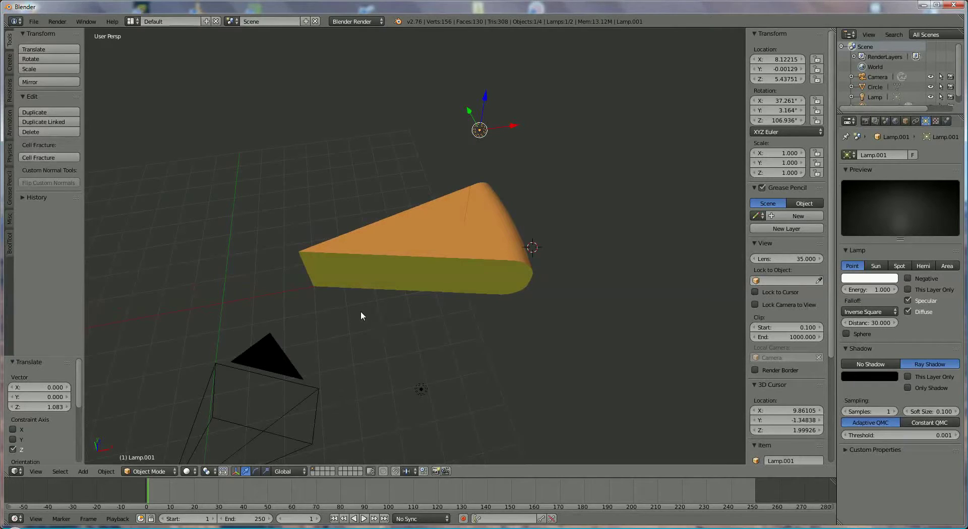
- Add a Bezier curve and set its Shape to 2D in the Curve Data settings
left_click(84, 472)
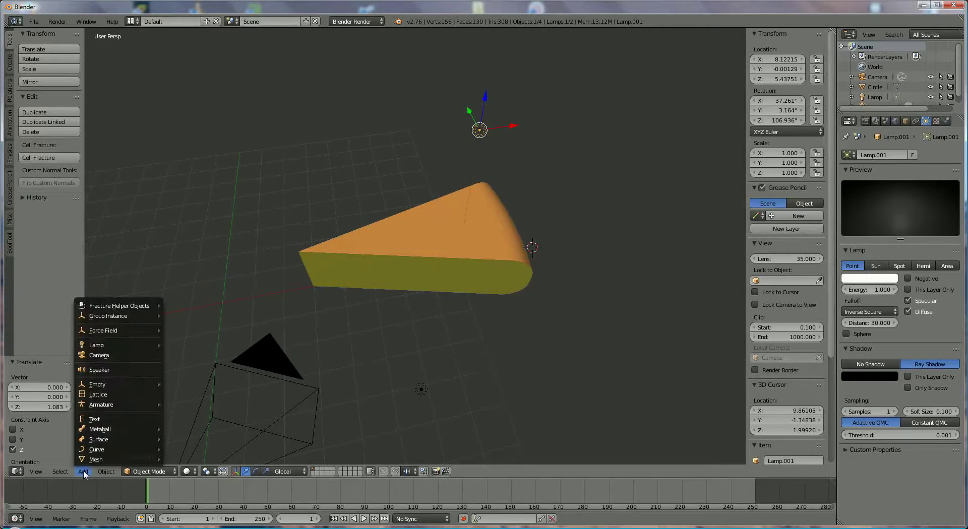
mouse_move(91, 458)
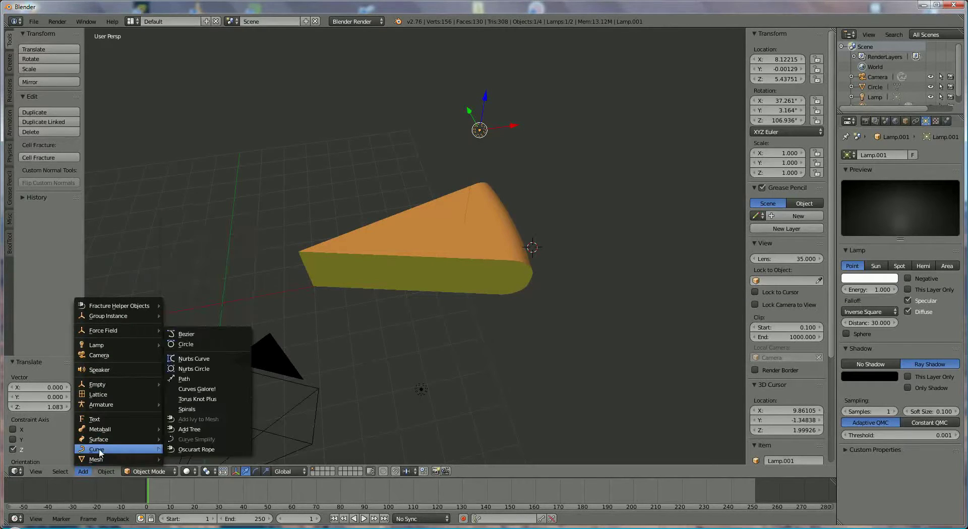
left_click(186, 335)
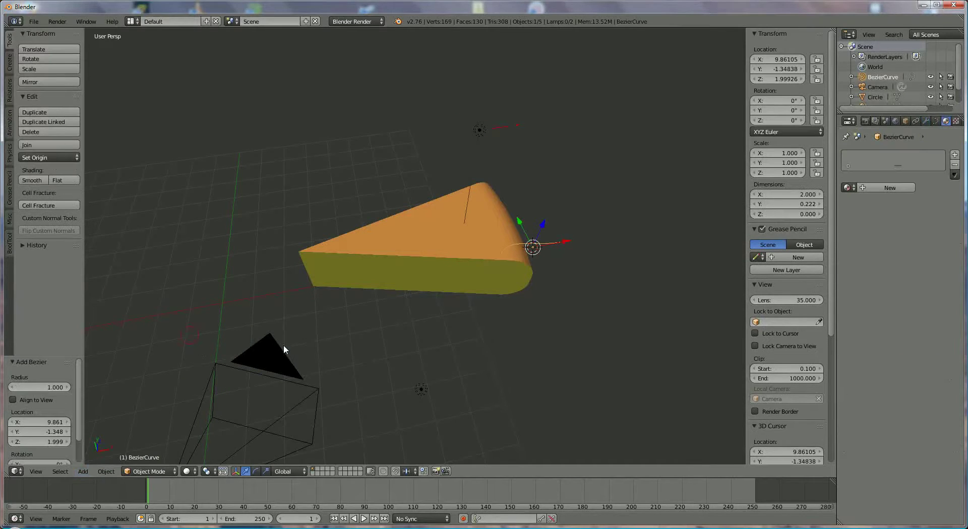
middle_click_drag(560, 276, 545, 326)
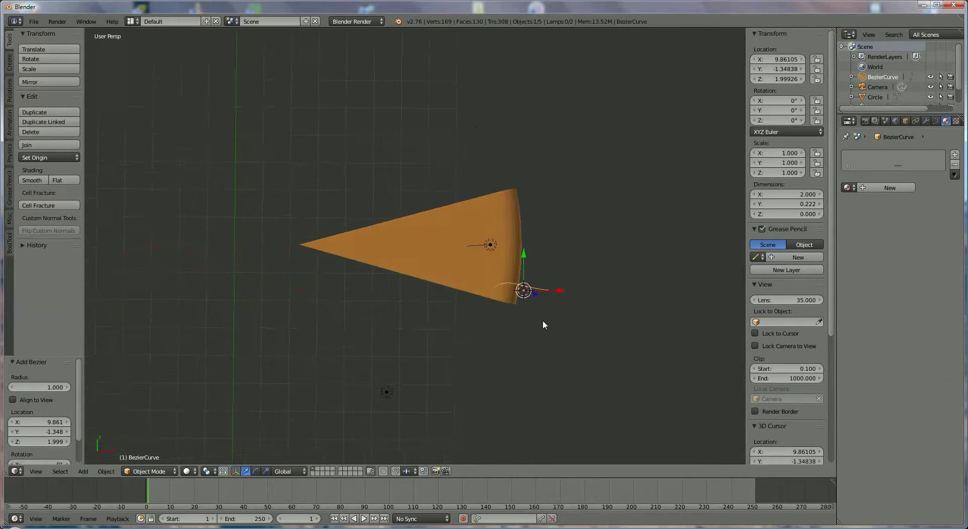
left_click(936, 121)
left_click(877, 185)
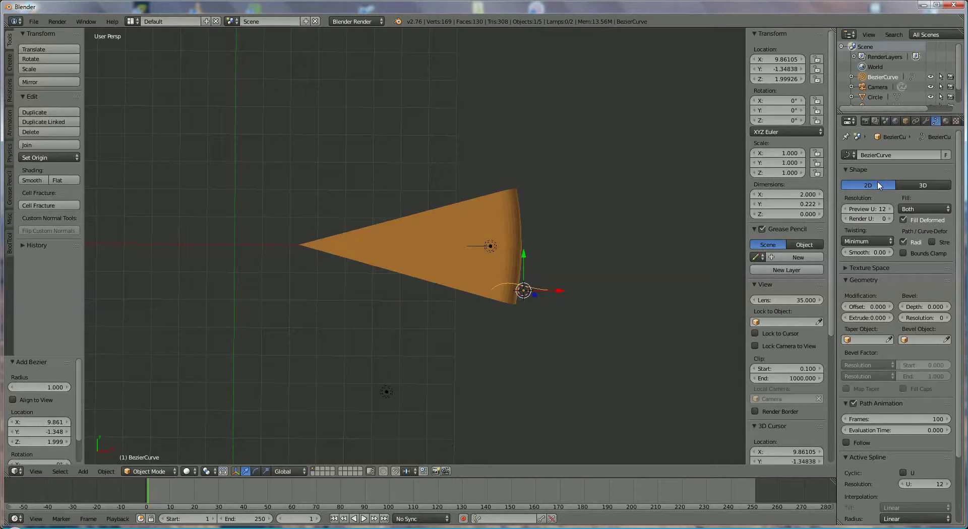
- Rotate the curve 90° in top view and place it across the wedge's top near the rounded end
key("KP_7")
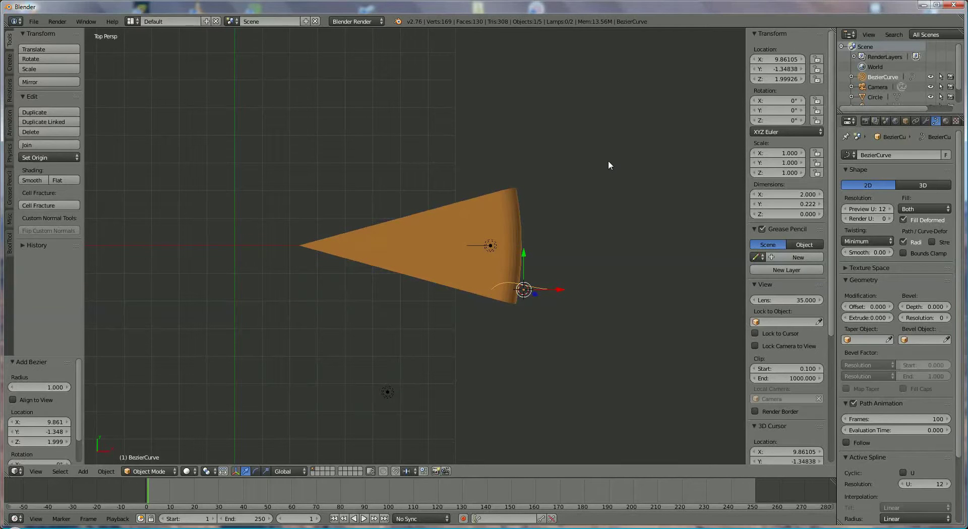
type("r")
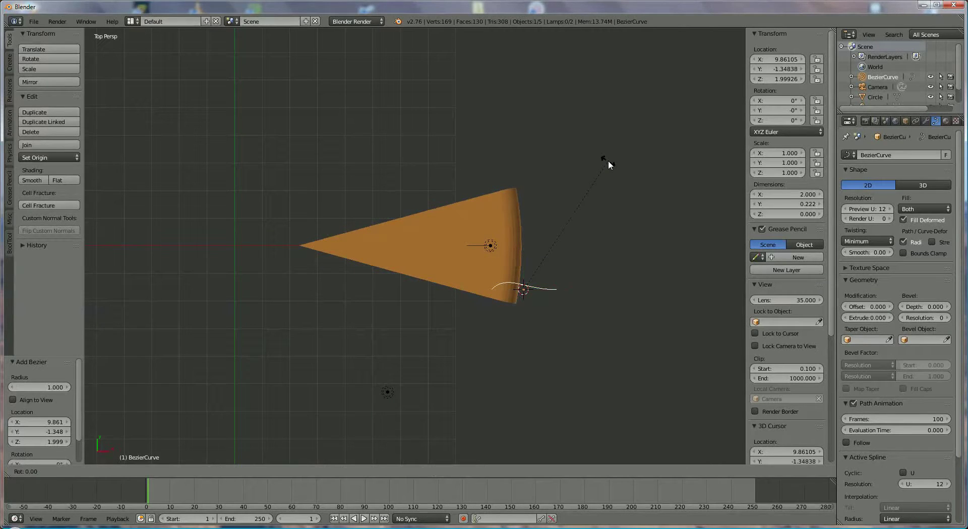
type("90")
key("Return")
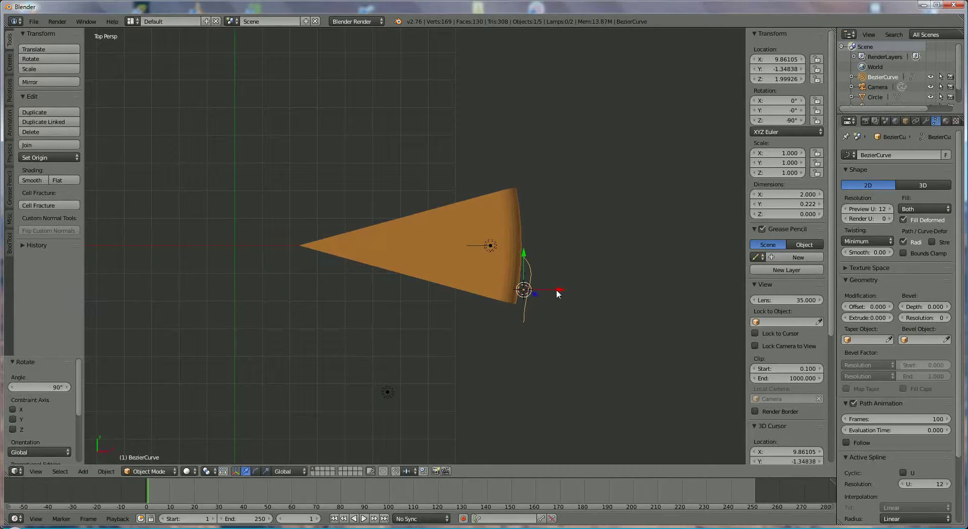
left_click_drag(557, 291, 493, 283)
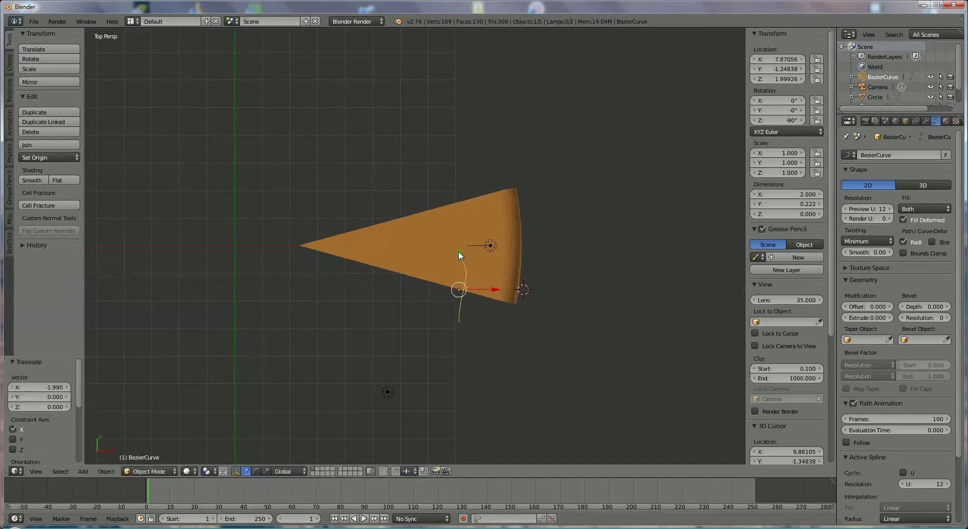
left_click_drag(460, 256, 460, 213)
left_click(460, 247)
scroll(477, 268, "up", 5)
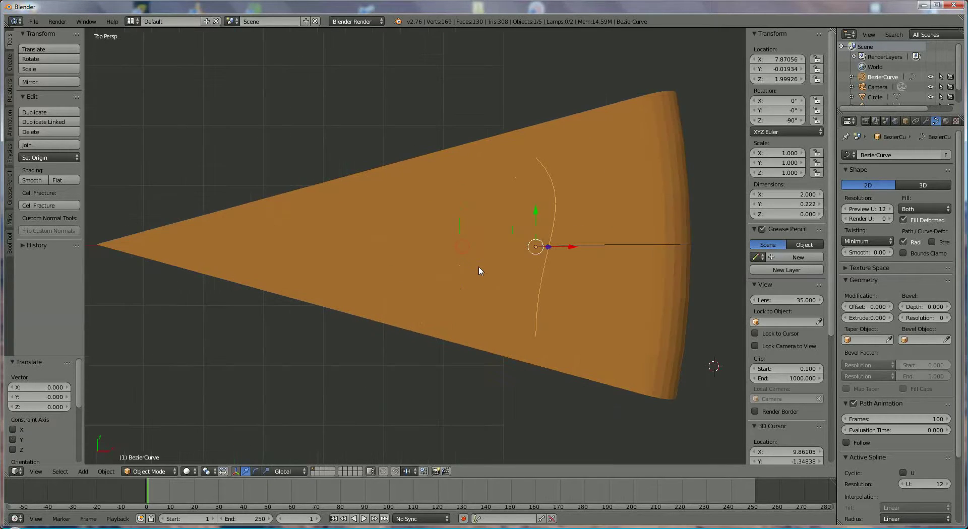
- In Edit Mode, move the curve's top control point along Y onto the wedge's edge and angle its handle
left_click(127, 472)
left_click(146, 450)
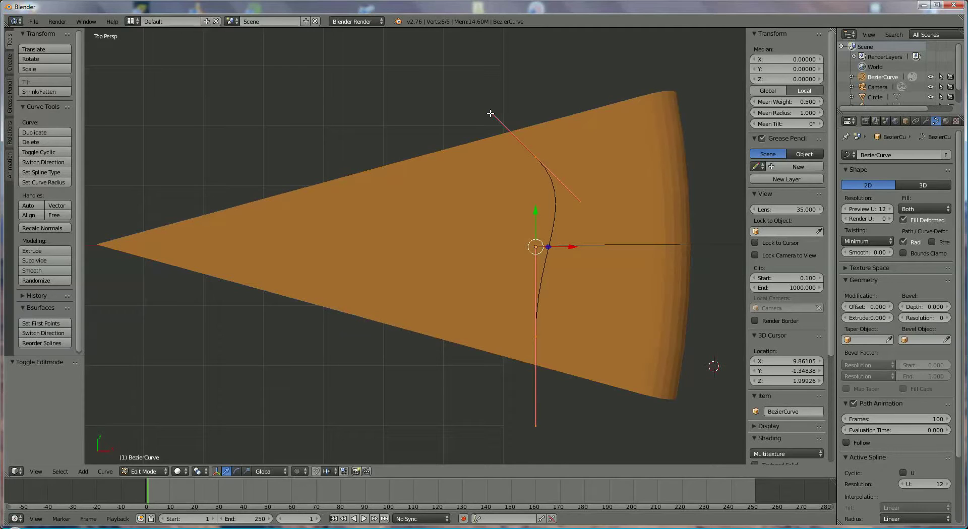
right_click(534, 159)
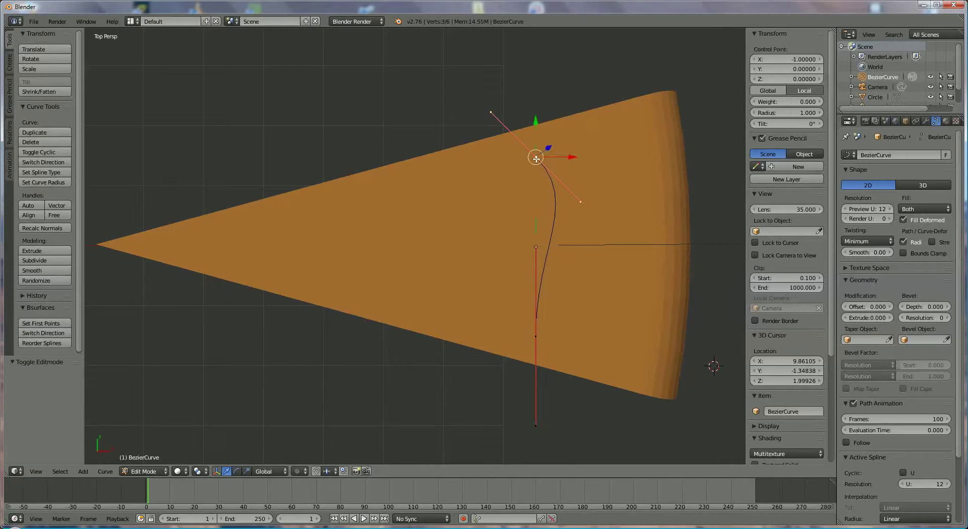
key("g")
key("y")
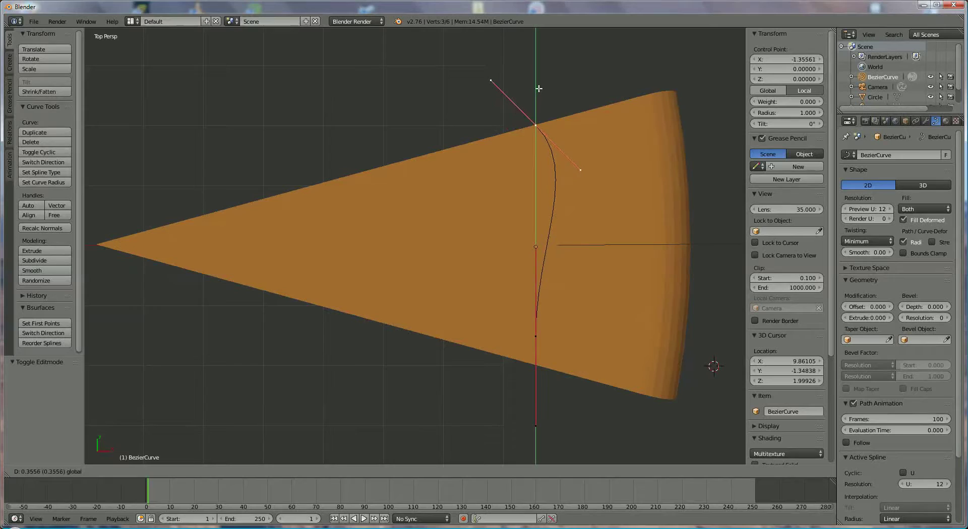
left_click(539, 89)
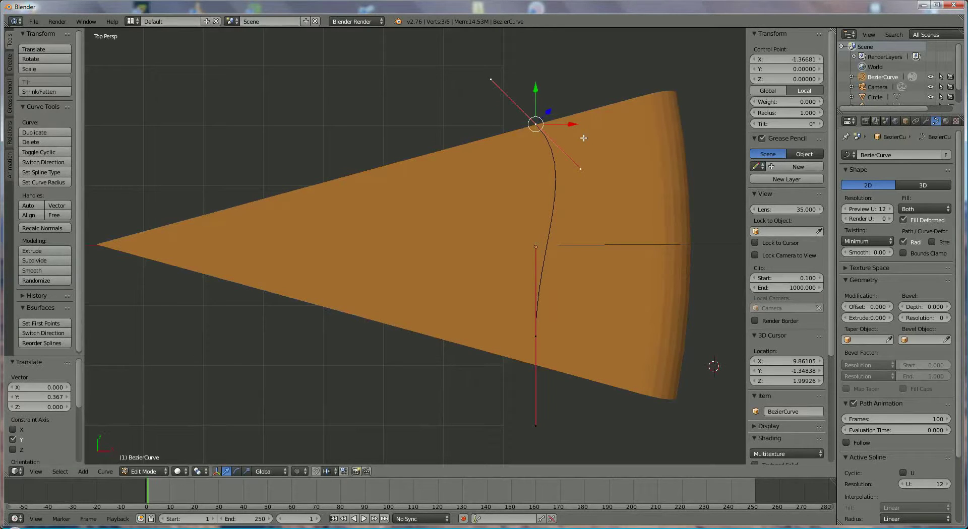
key("r")
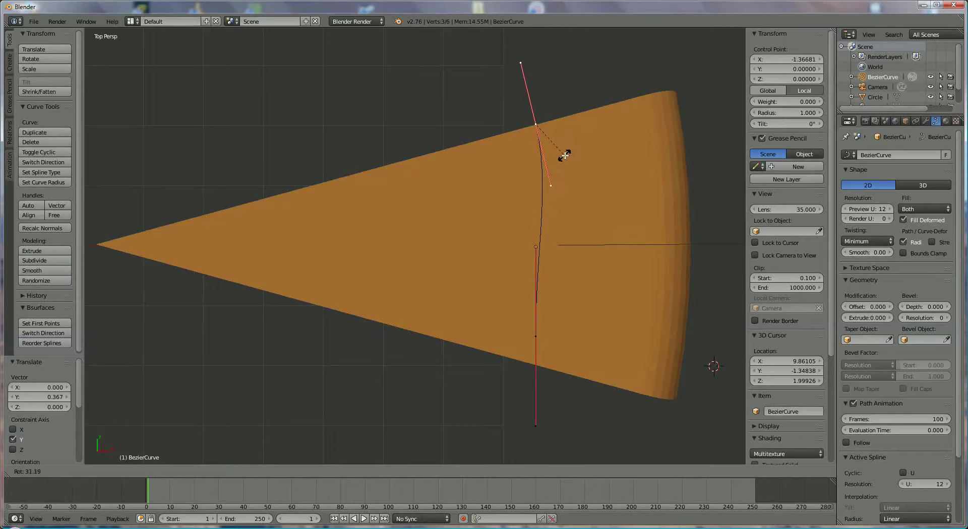
left_click(565, 155)
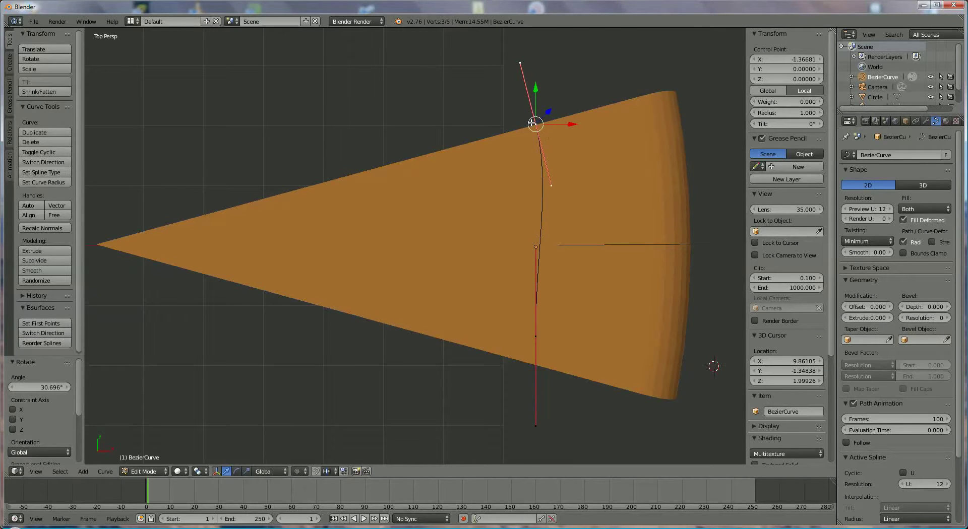
- Shift the bottom control point to the wedge's lower edge and rotate it 12.83°, bending the curve into an arc
right_click(534, 337)
left_click_drag(536, 302, 534, 332)
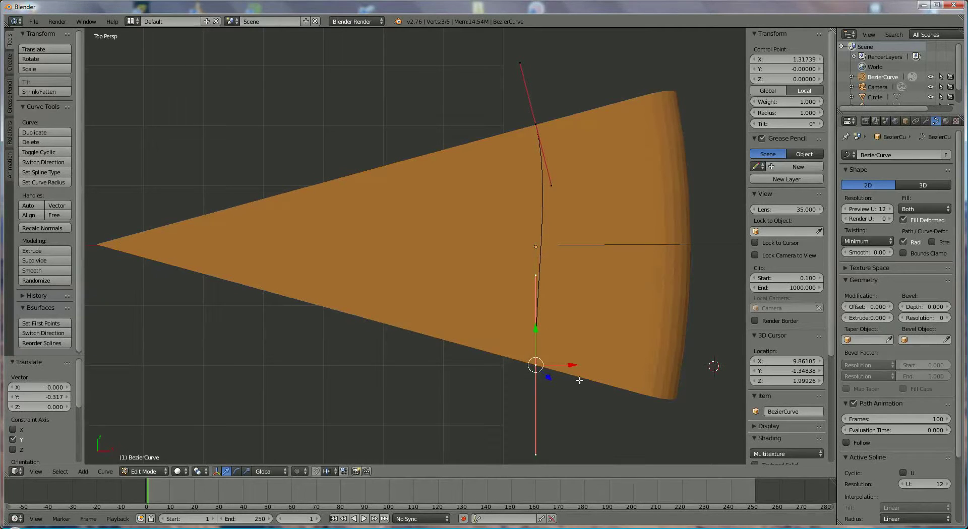
key("r")
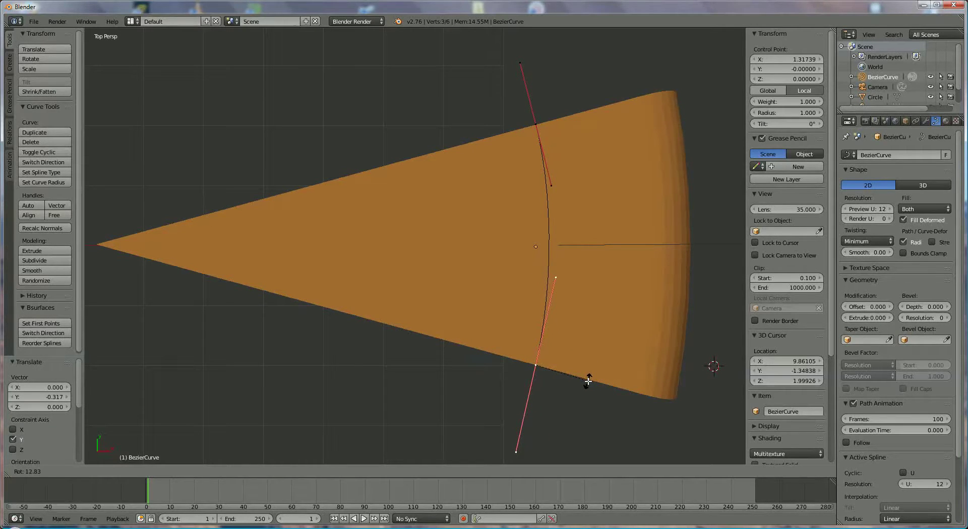
left_click(588, 382)
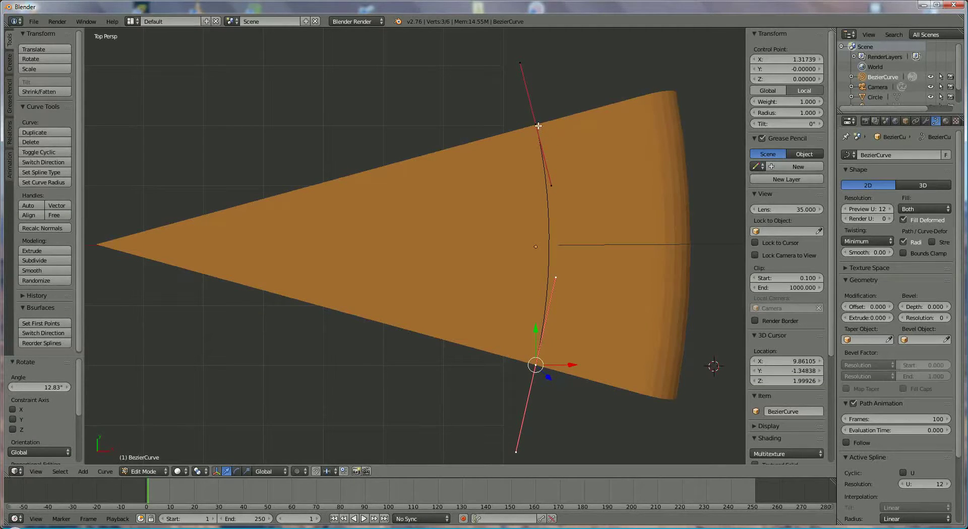
right_click(555, 275)
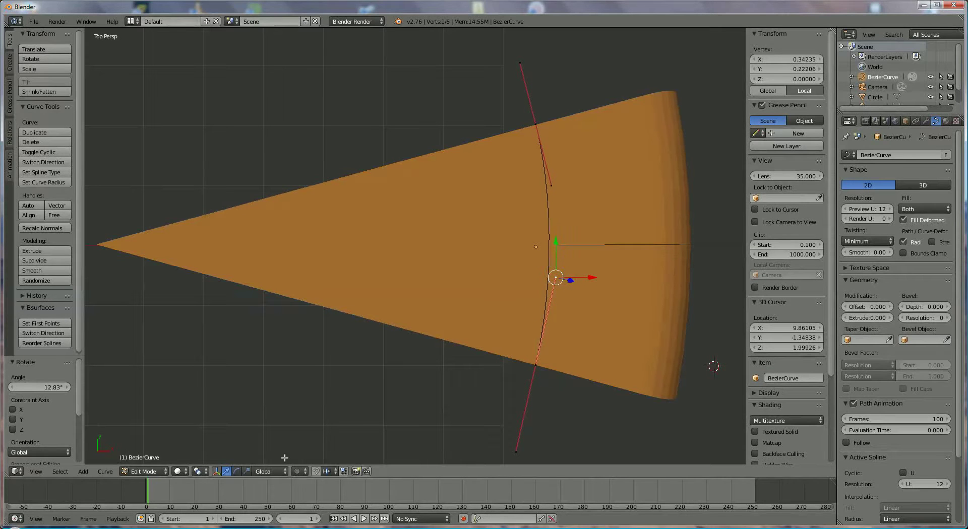
- With Normal orientation, push both handles along their normals and slightly rotate the lower control point
left_click(267, 472)
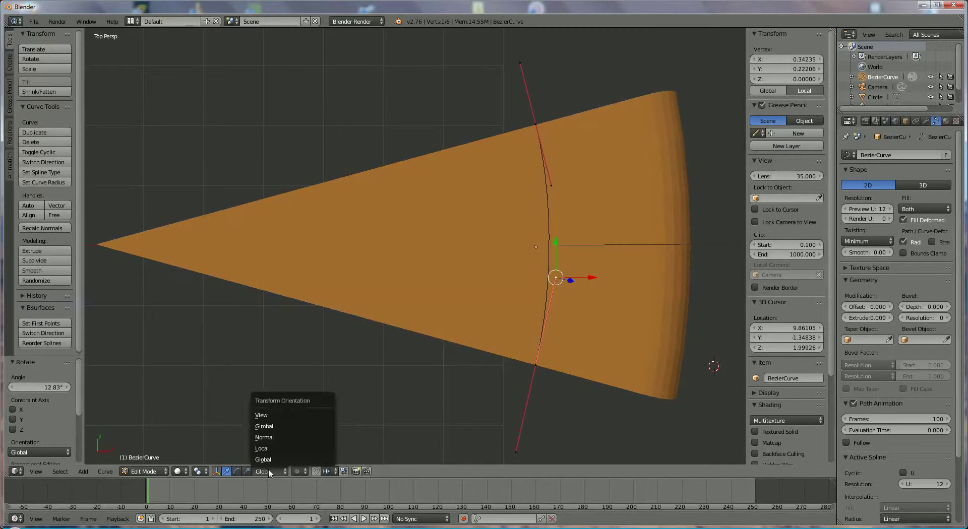
left_click(277, 439)
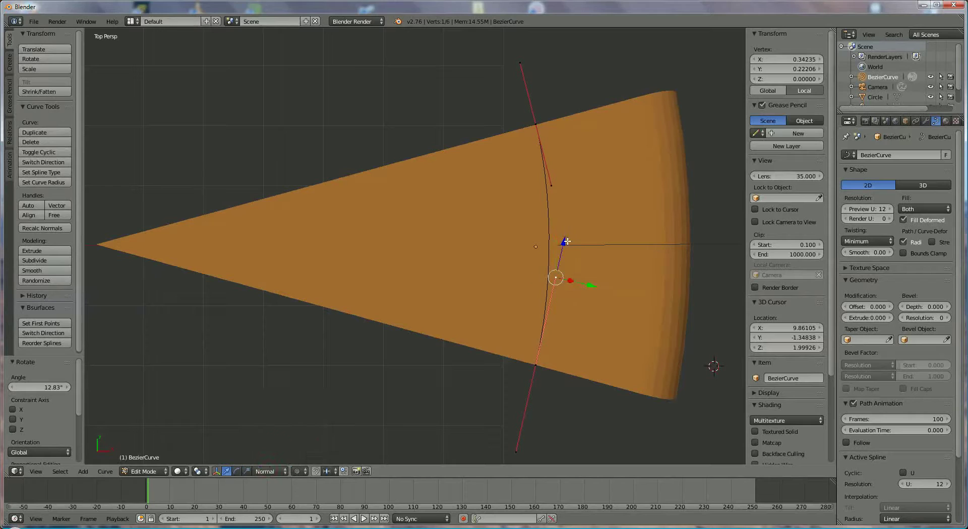
left_click_drag(565, 242, 578, 211)
right_click(552, 186)
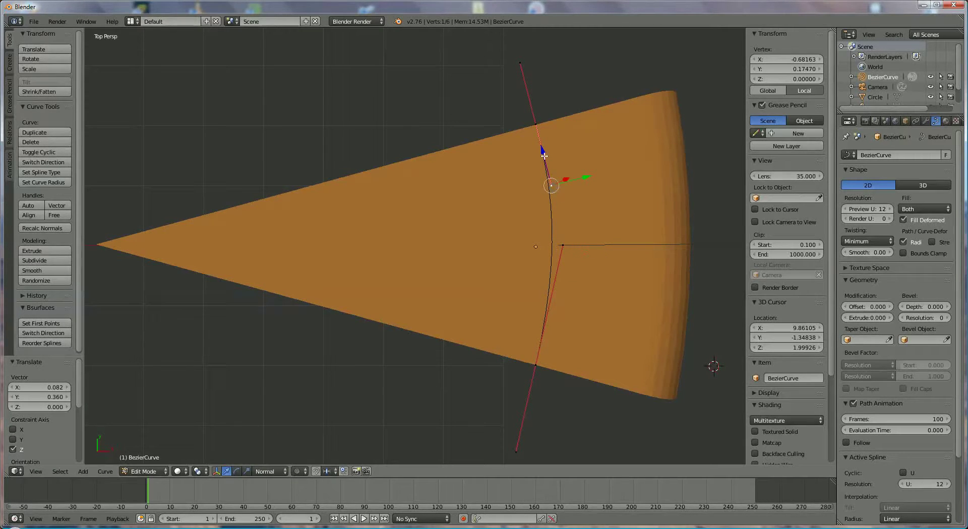
left_click_drag(543, 152, 563, 210)
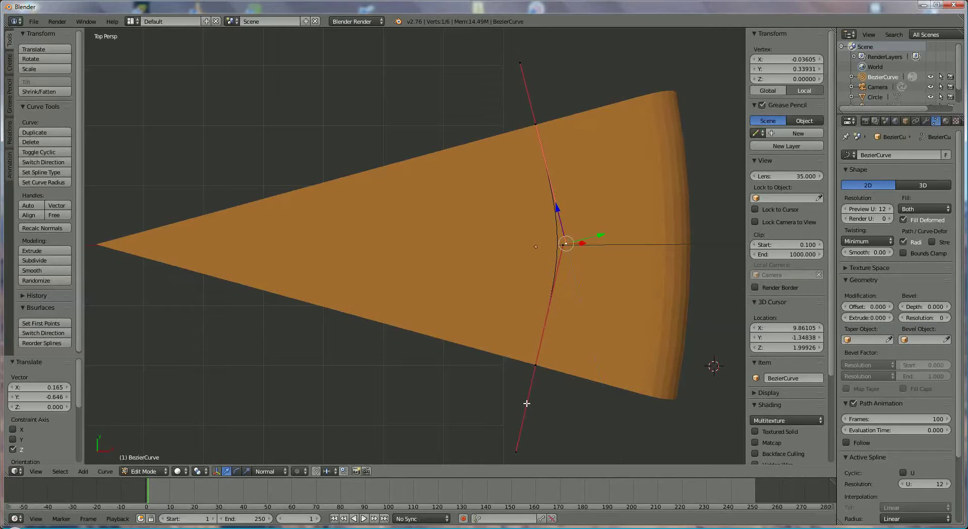
right_click(535, 368)
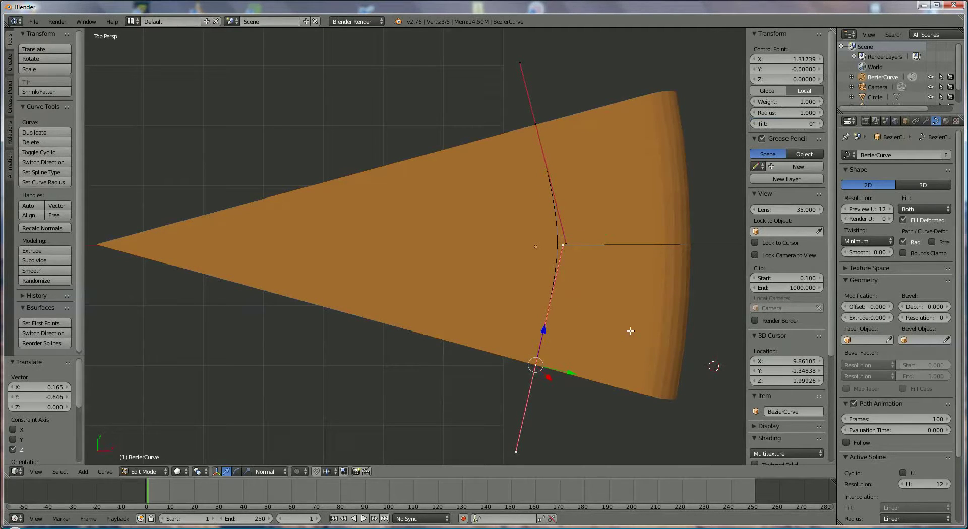
key("r")
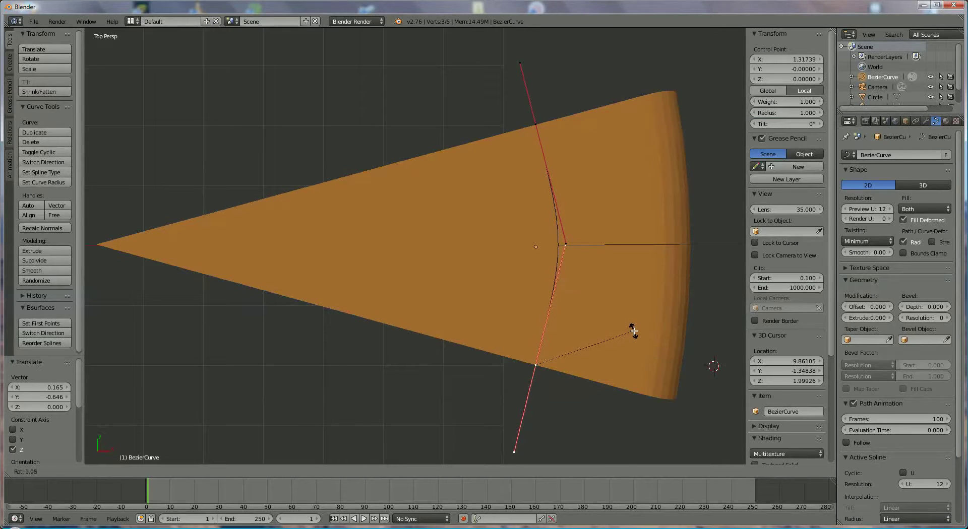
left_click(633, 332)
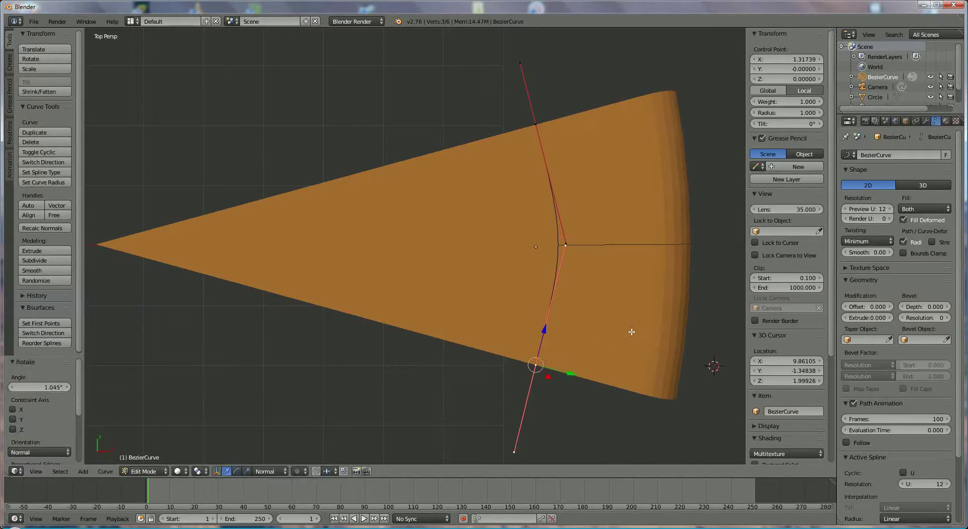
- Move the middle point's two handles along the normal to form a small inward kink mid-arc
right_click(565, 245)
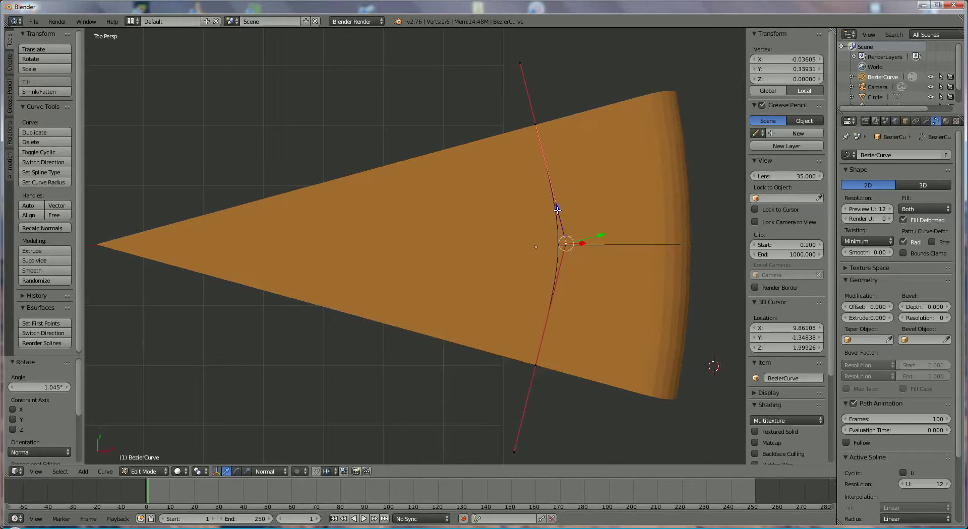
key("g")
key("z")
key("z")
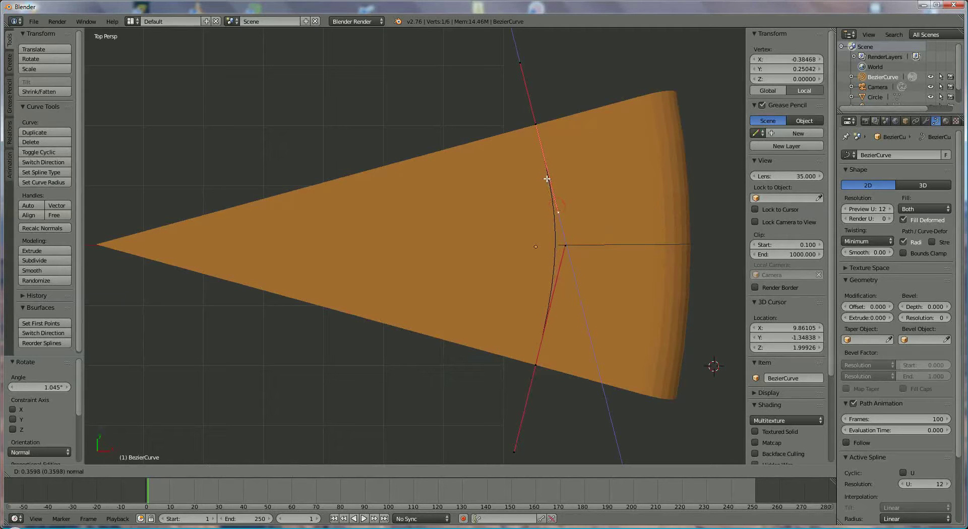
left_click(547, 179)
right_click(565, 246)
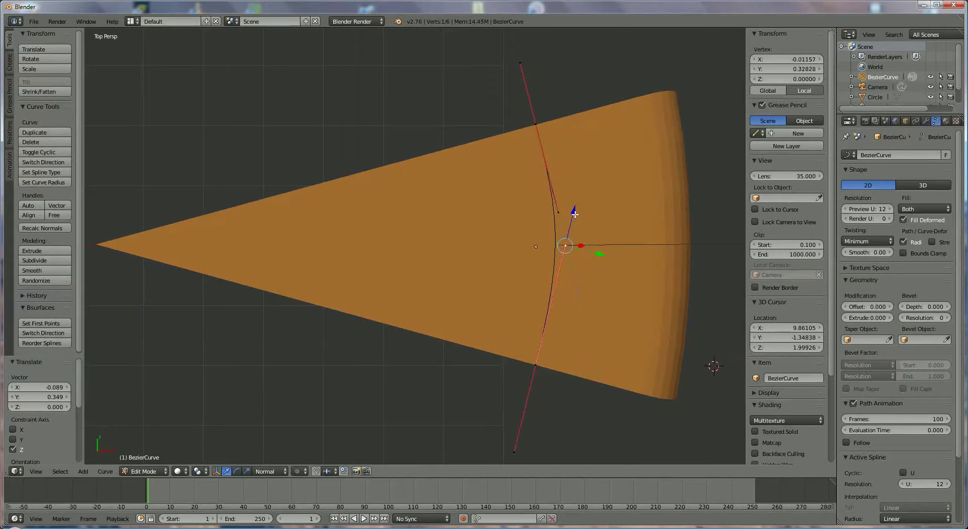
key("g")
key("z")
key("z")
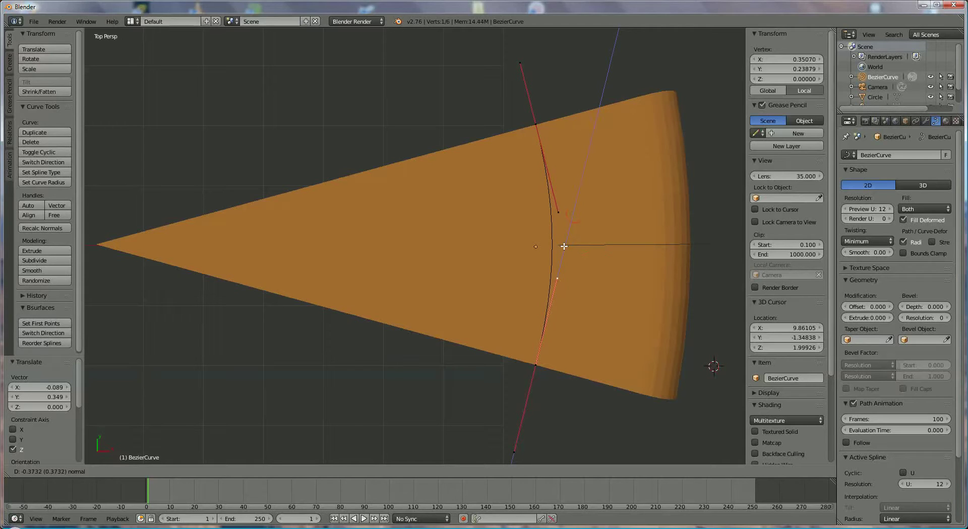
left_click(564, 246)
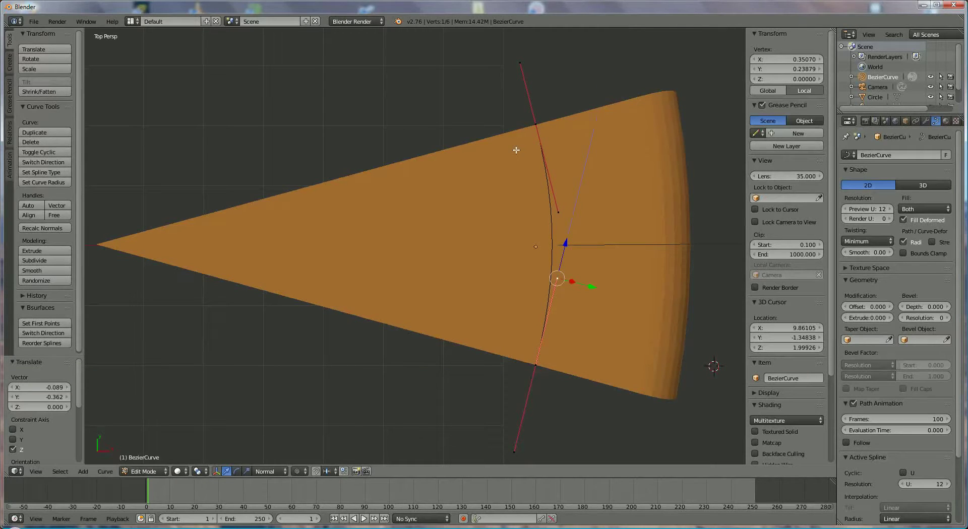
scroll(136, 441, "down", 2)
left_click(144, 474)
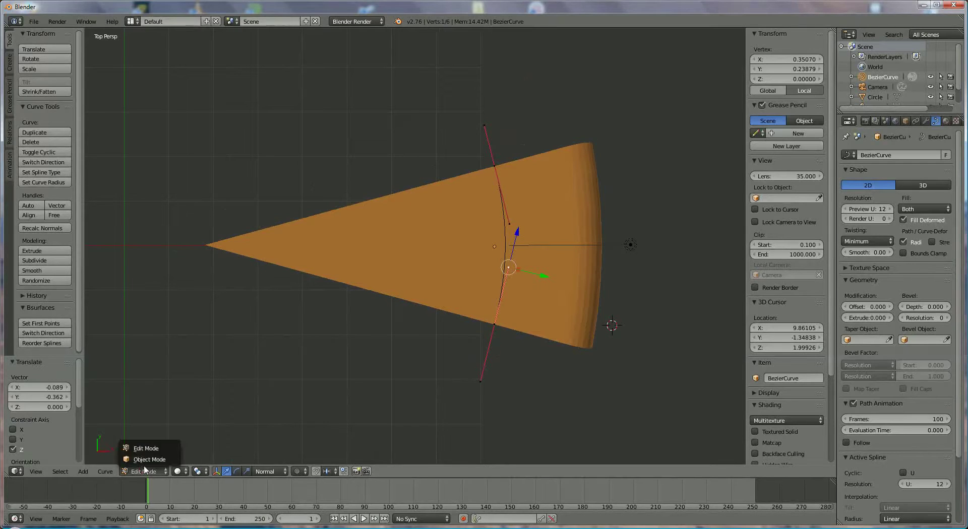
- Back in Object Mode, add a text object, slide it -6.133 along X, and centre-align it
left_click(146, 460)
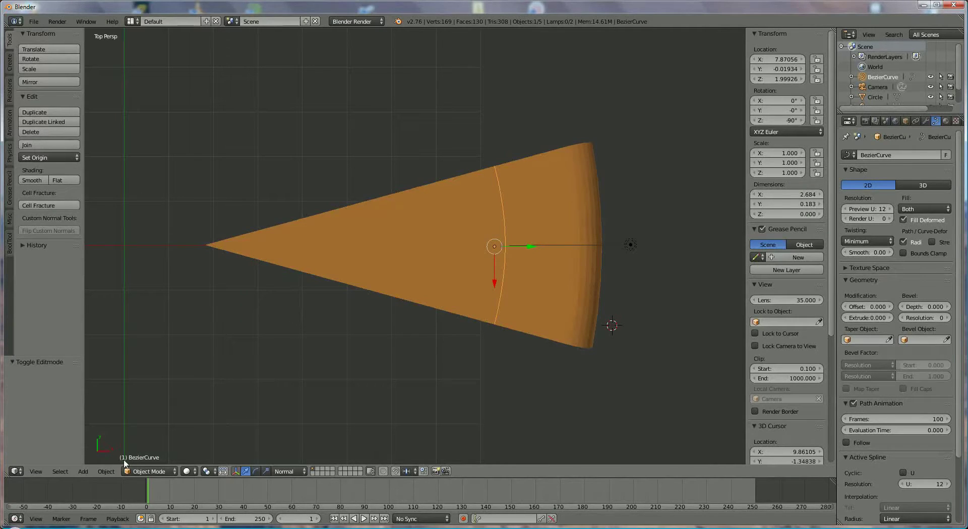
left_click(81, 472)
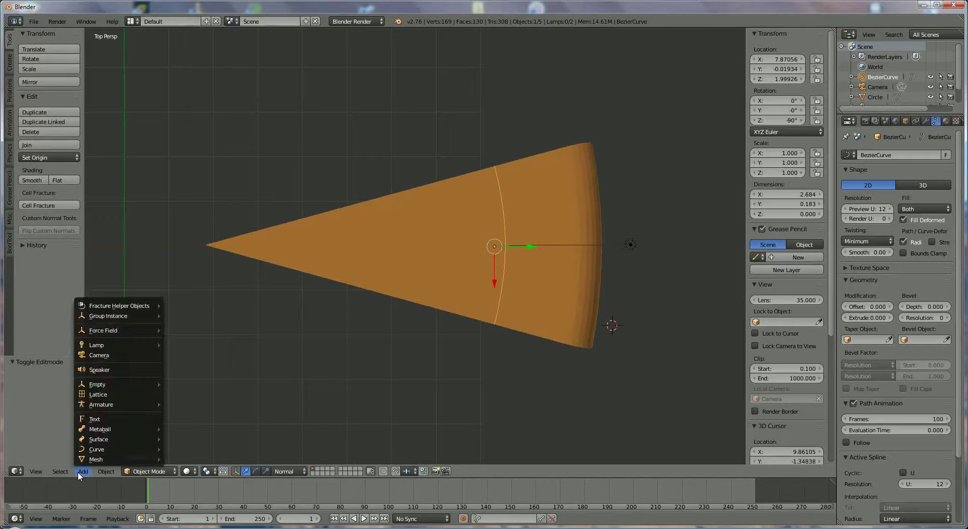
left_click(100, 422)
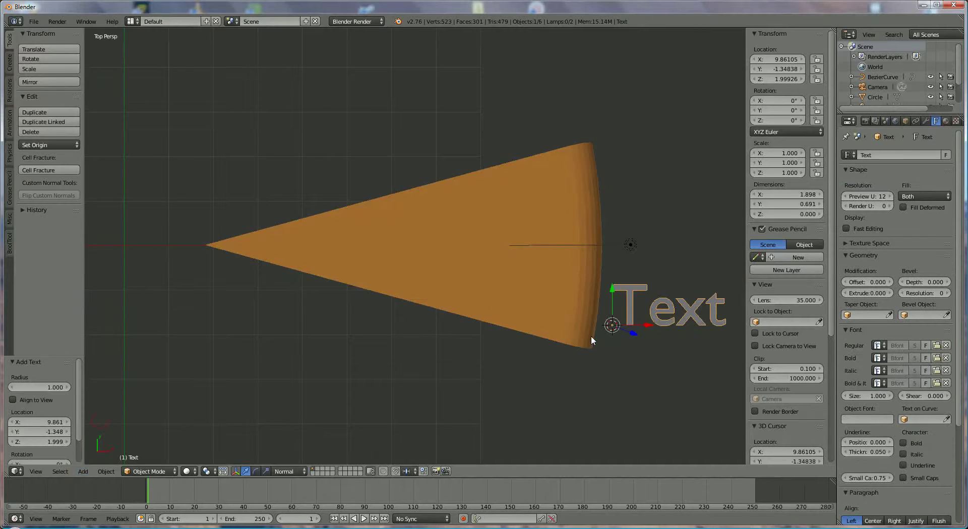
left_click_drag(649, 323, 285, 331)
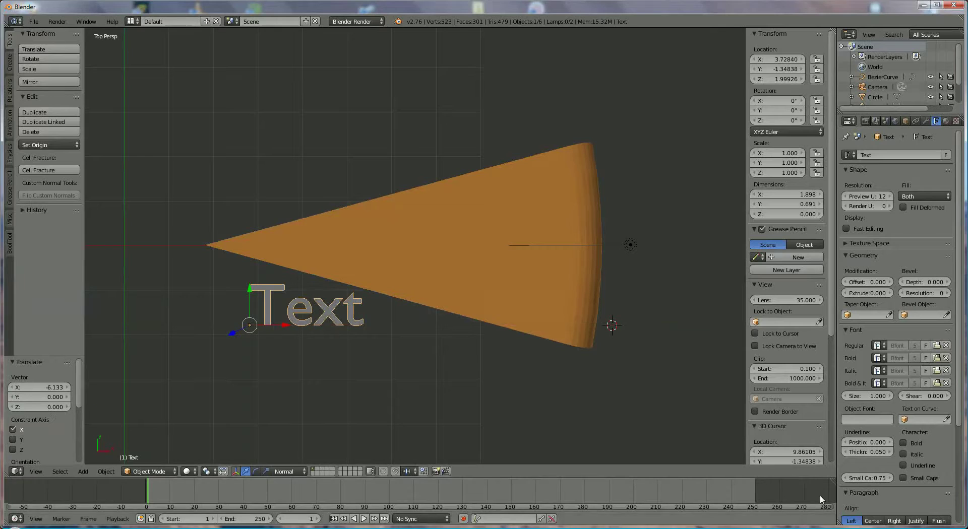
left_click(875, 522)
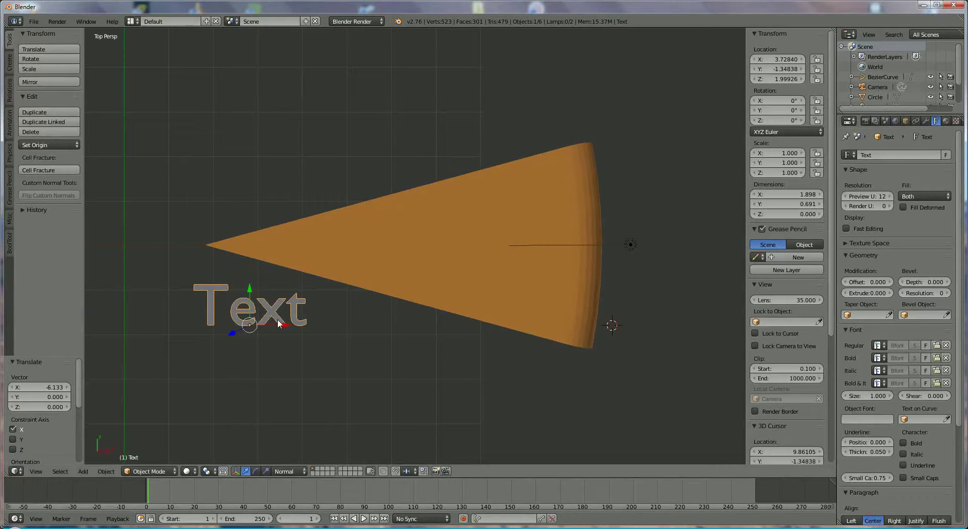
- In text Edit Mode, replace the default 'Text' with 'Ammerteler'
left_click(154, 472)
left_click(152, 449)
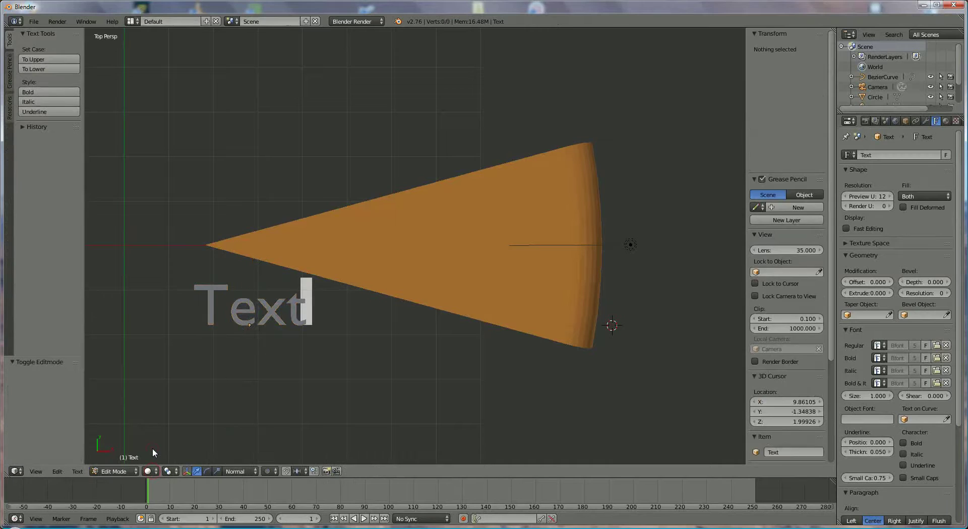
key("BackSpace")
key("BackSpace")
key("BackSpace")
key("BackSpace")
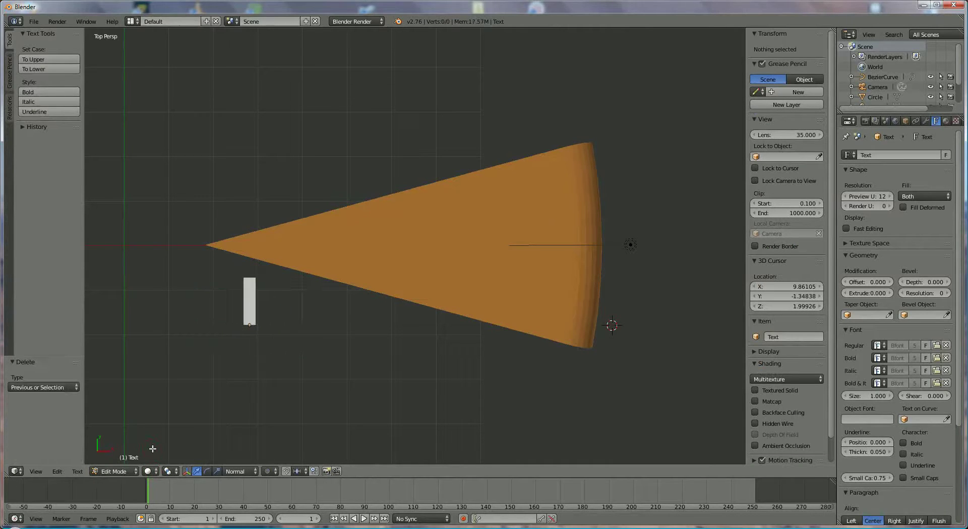
type("AMM")
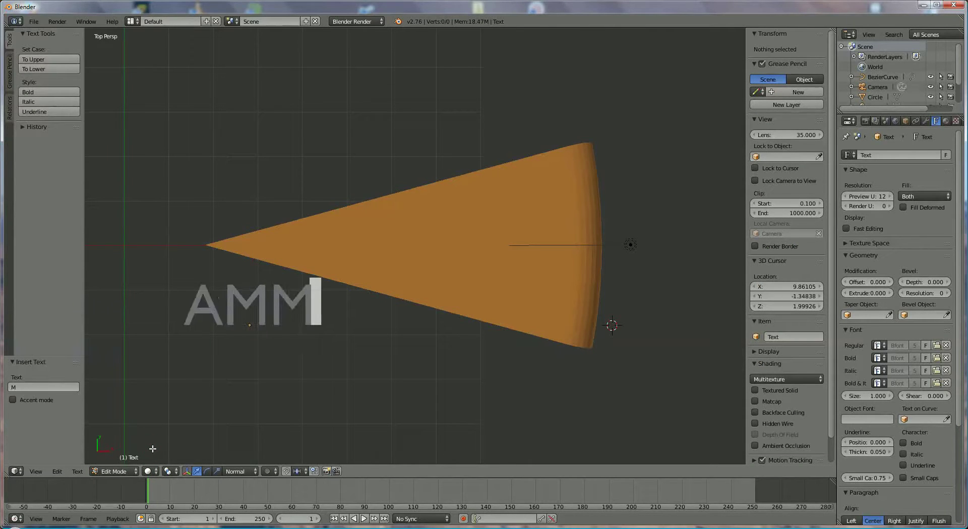
key("BackSpace")
key("BackSpace")
type("mme")
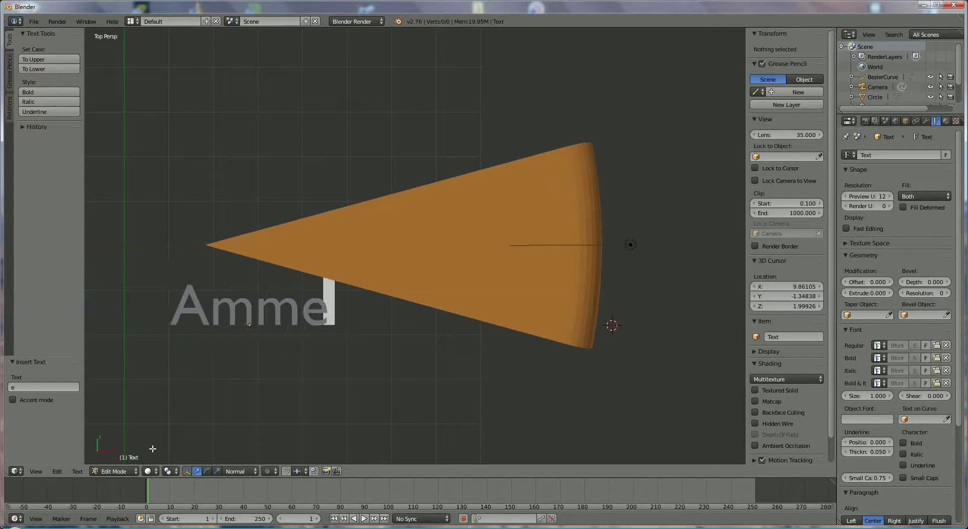
type("rteler")
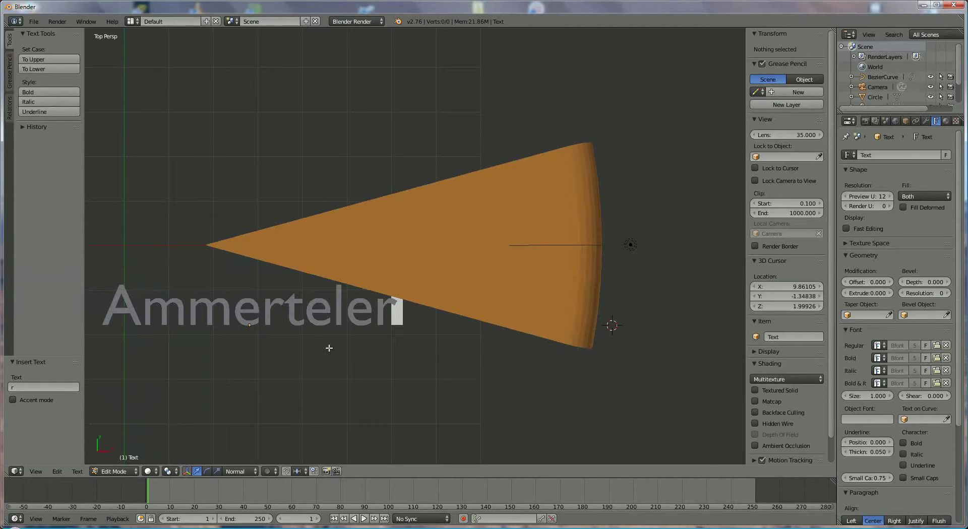
left_click(115, 472)
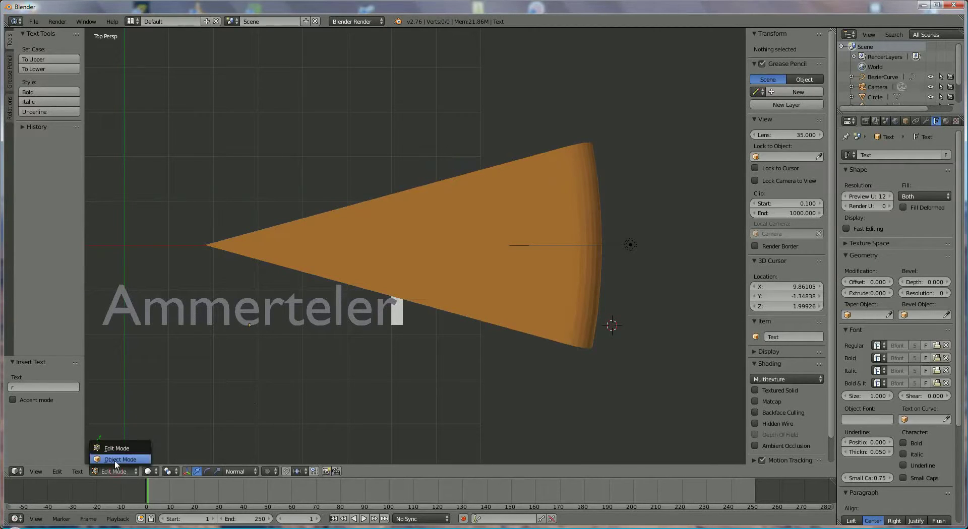
- Move the Ammerteler text over the wedge's wide end and reduce its font size to 0.4
left_click(115, 461)
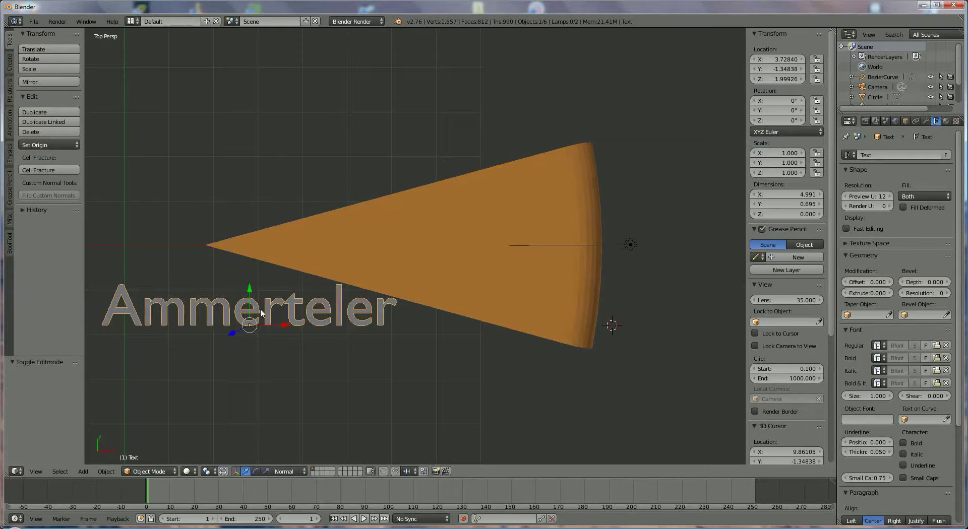
left_click_drag(250, 295, 249, 210)
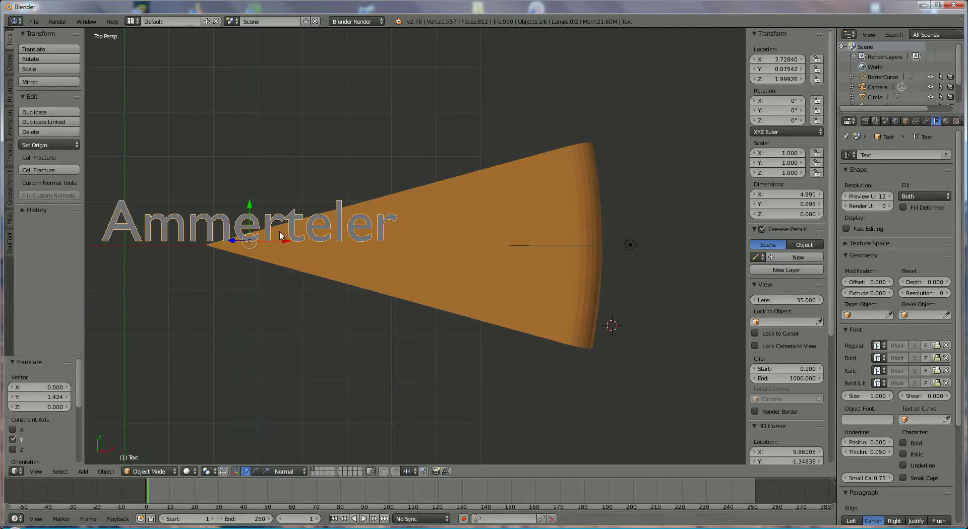
left_click_drag(287, 241, 575, 241)
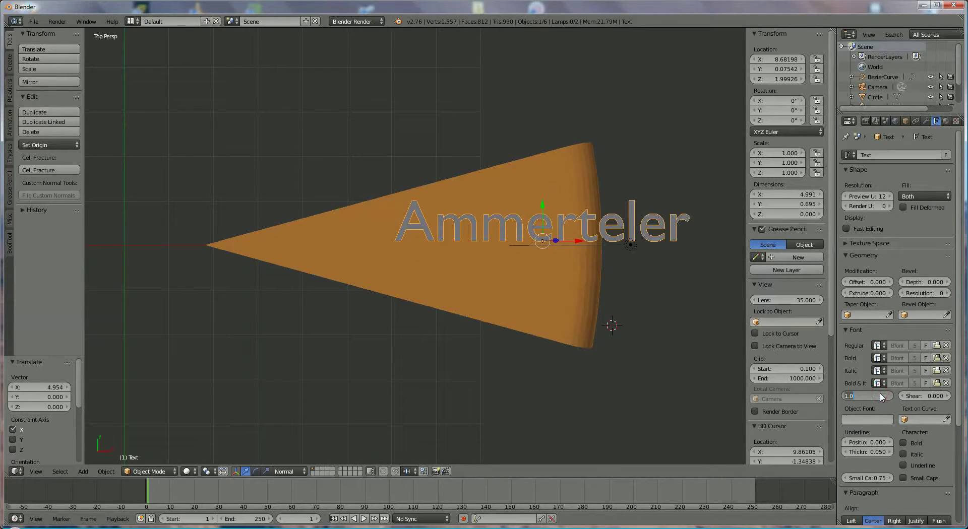
key("BackSpace")
type(".4")
key("Return")
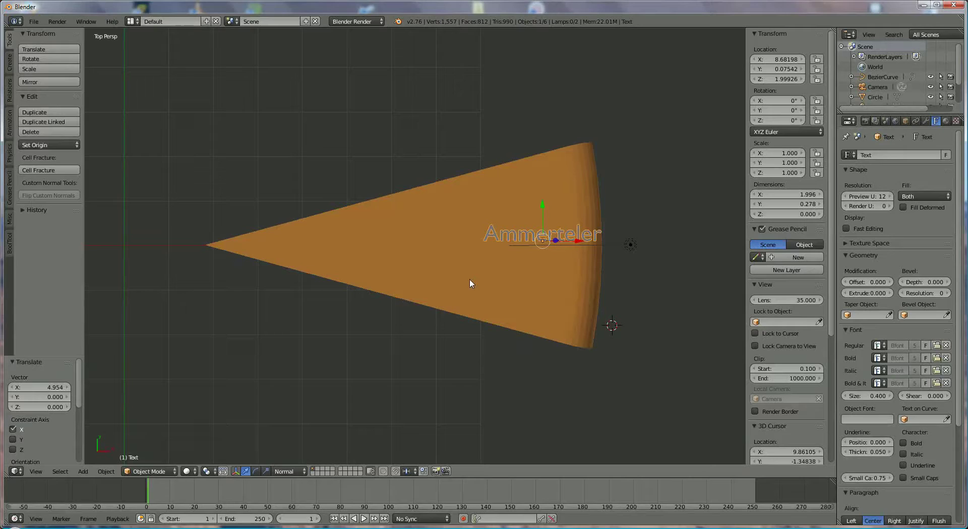
- Rotate the text 90° and nudge it to centre on the wedge at X 8.196
type("r")
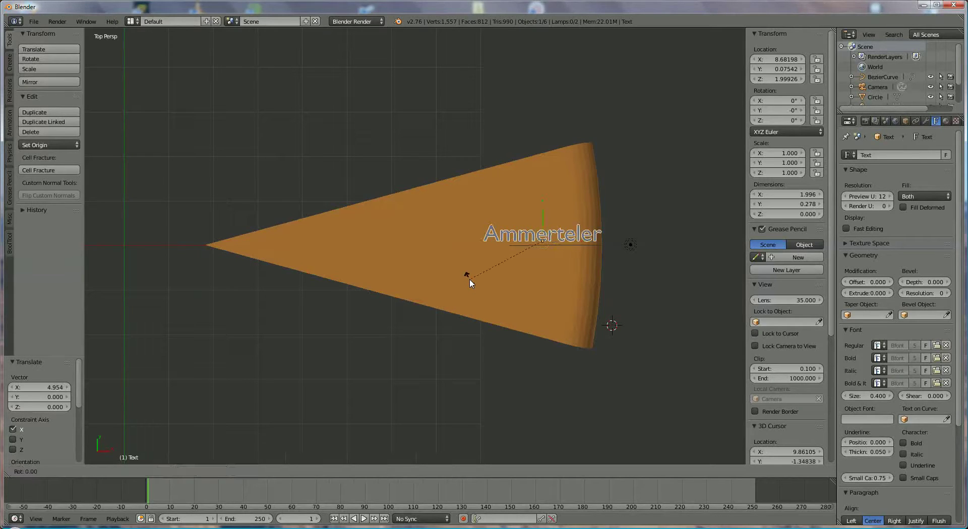
type("90")
key("Return")
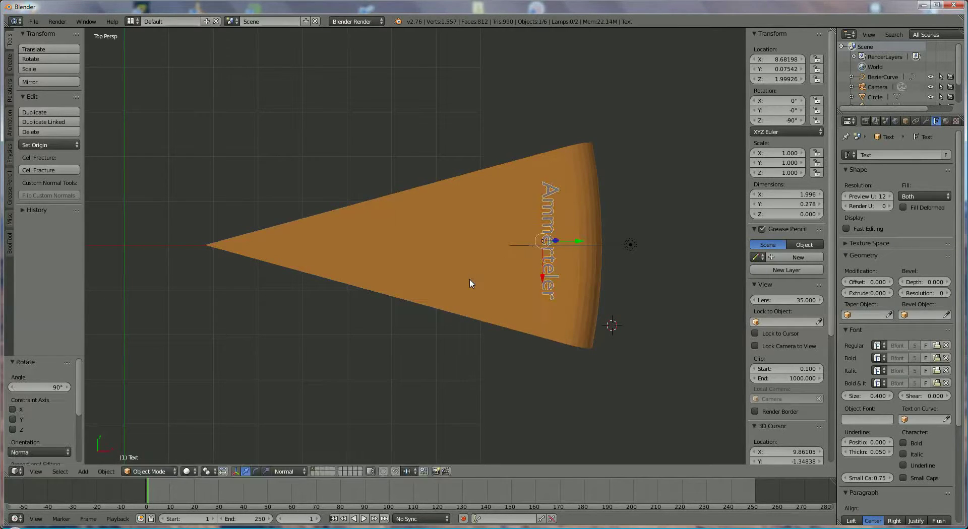
left_click_drag(580, 243, 552, 244)
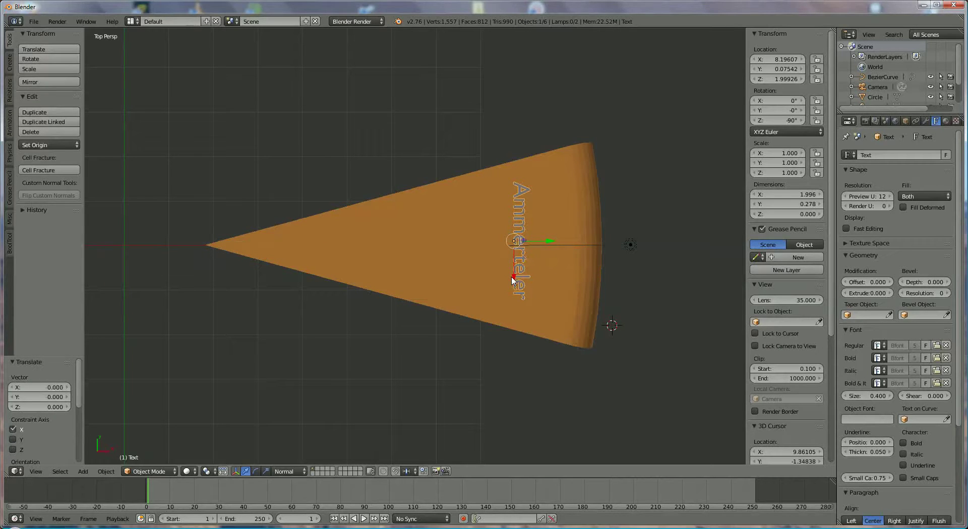
left_click_drag(514, 280, 513, 285)
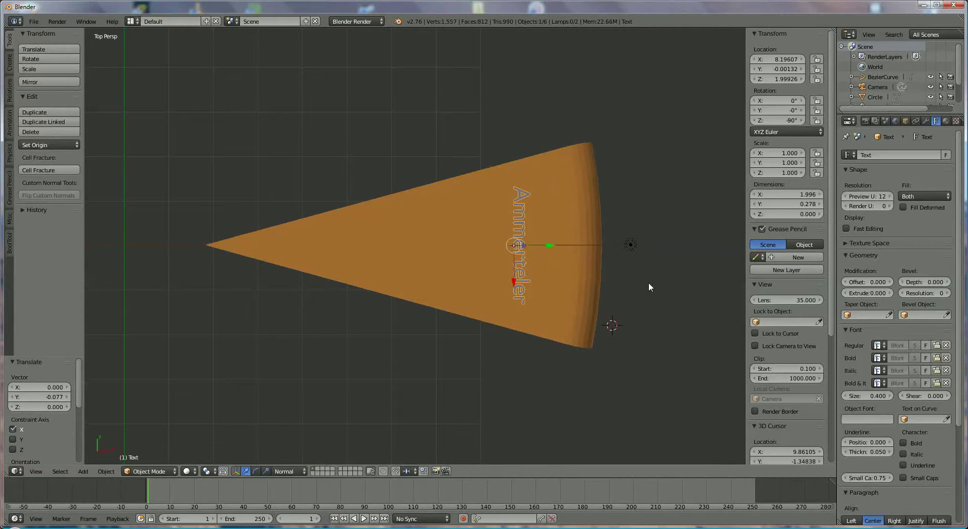
middle_click_drag(649, 288, 615, 233)
- Lift the Ammerteler text along Z to 2.228, just above the wedge's orange top
scroll(652, 187, "up", 3)
scroll(652, 187, "down", 1)
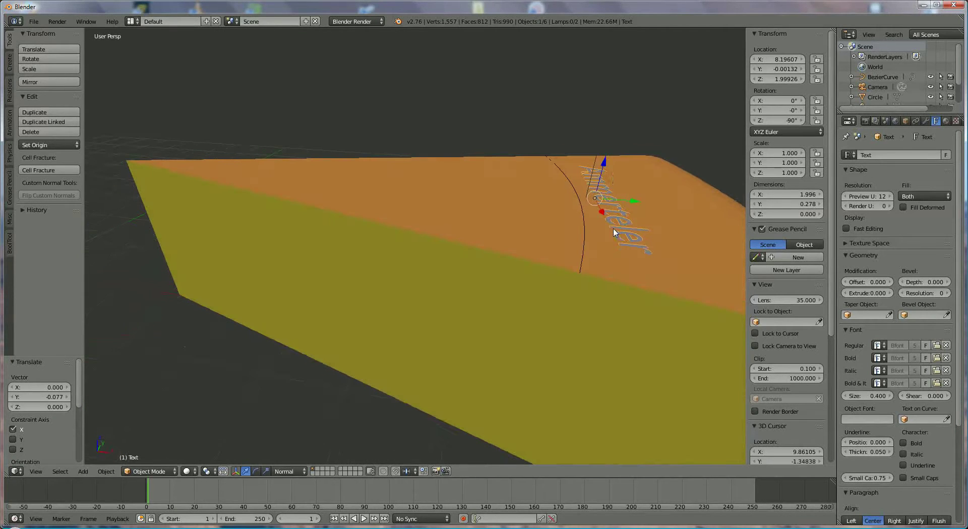
left_click_drag(604, 161, 603, 151)
middle_click_drag(639, 244, 640, 274)
scroll(540, 260, "down", 2)
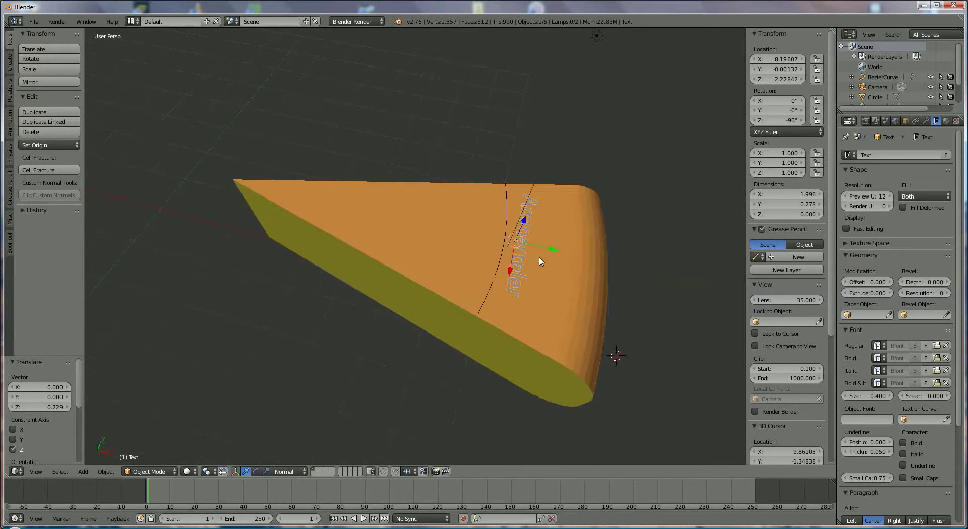
middle_click_drag(540, 261, 588, 307)
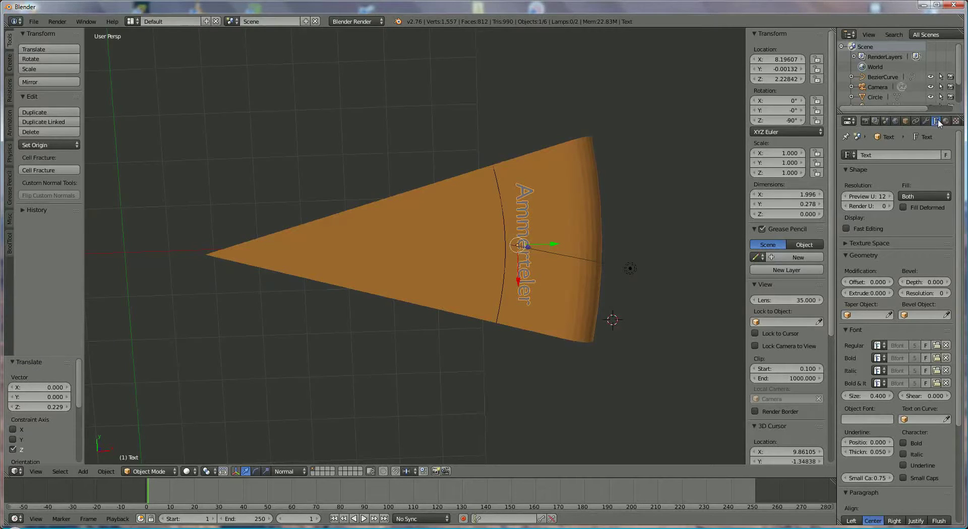
- Set the text to follow BezierCurve, slide it to X 7.836, and lower it to Z 2.09
left_click(906, 419)
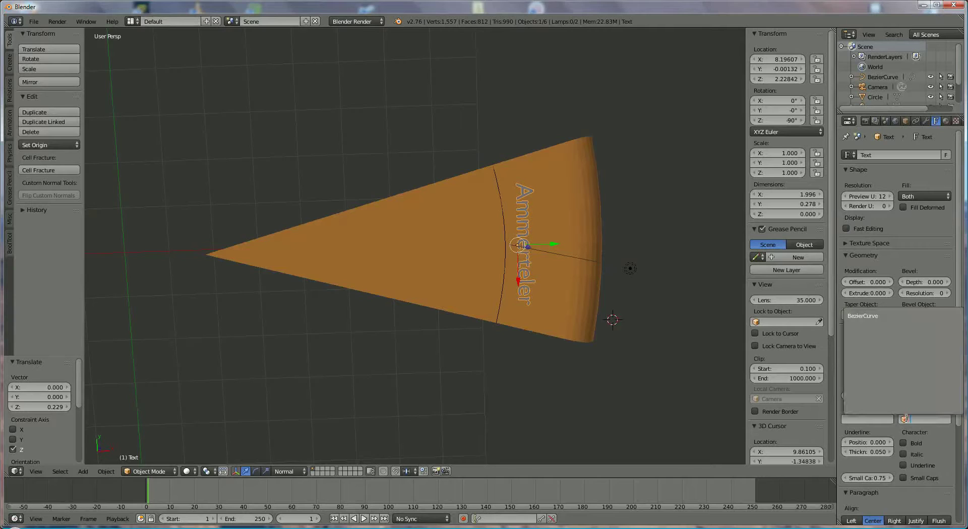
left_click(866, 317)
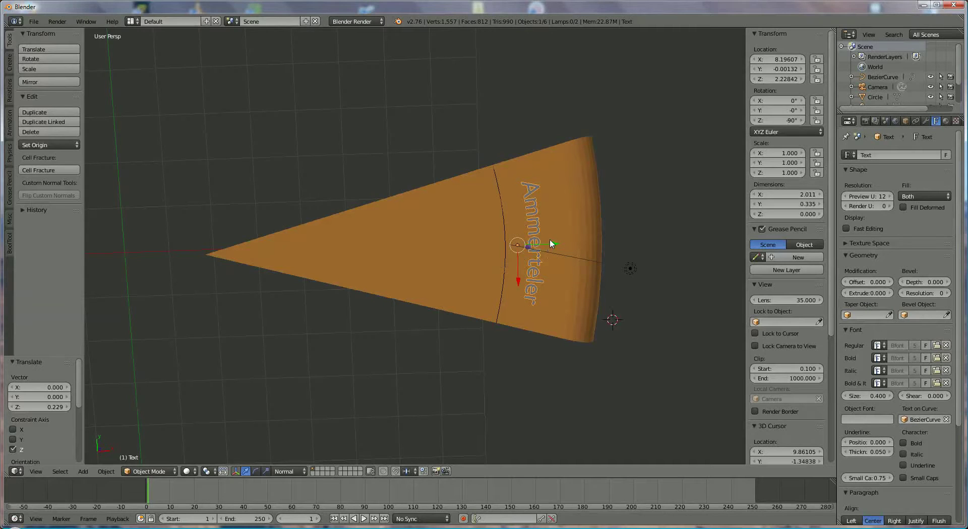
left_click_drag(553, 246, 535, 247)
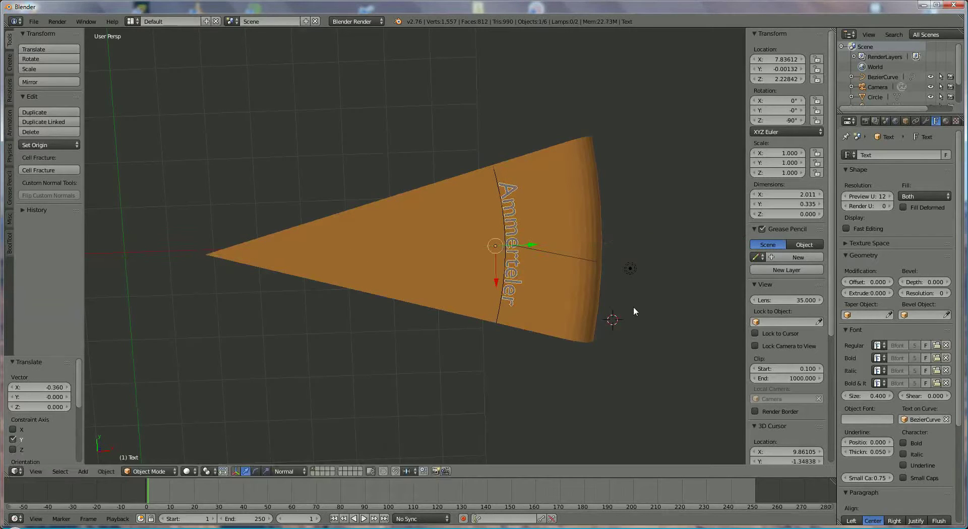
middle_click_drag(597, 252, 594, 159)
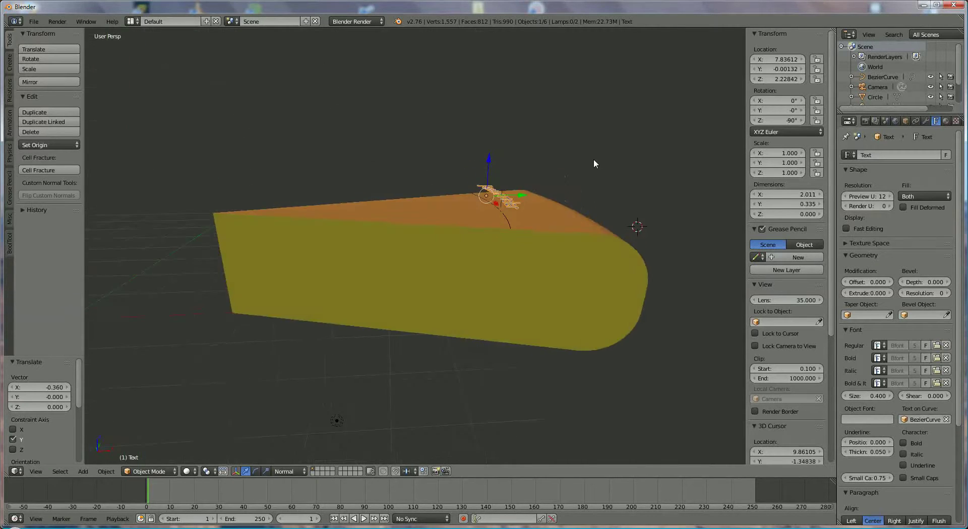
scroll(594, 162, "up", 3)
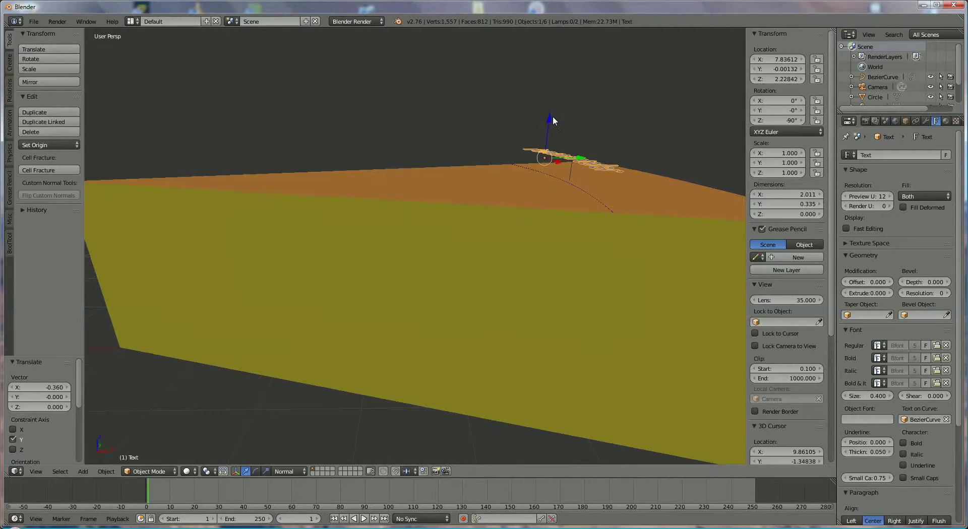
mouse_move(553, 121)
left_mouse_down()
mouse_move(553, 150)
mouse_move(556, 127)
left_mouse_up()
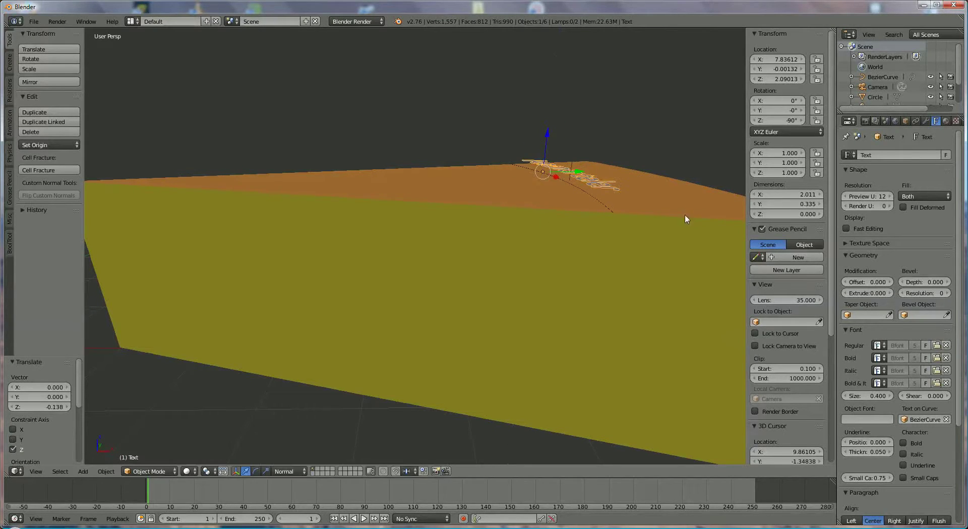
middle_click_drag(525, 229, 540, 249)
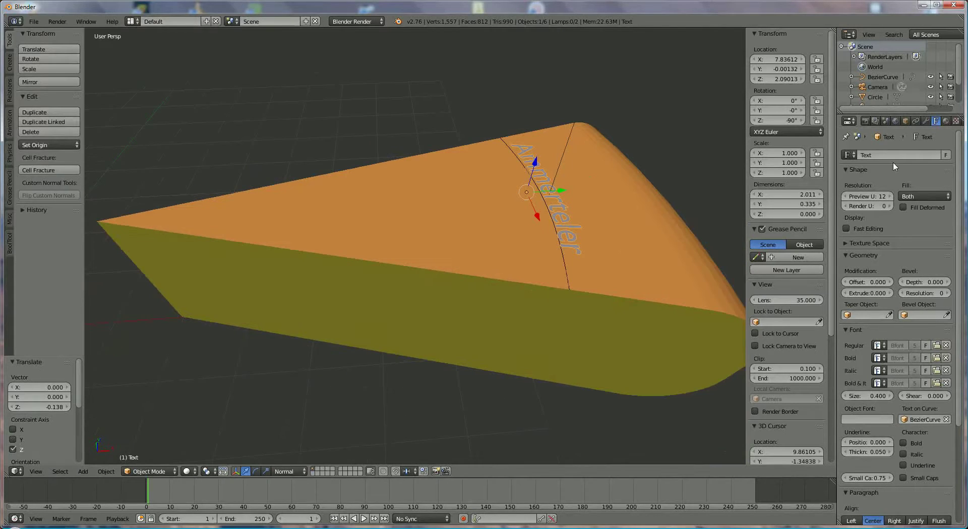
- Add a Shrinkwrap modifier to the Ammerteler text with the Circle wedge as its target
left_click(926, 123)
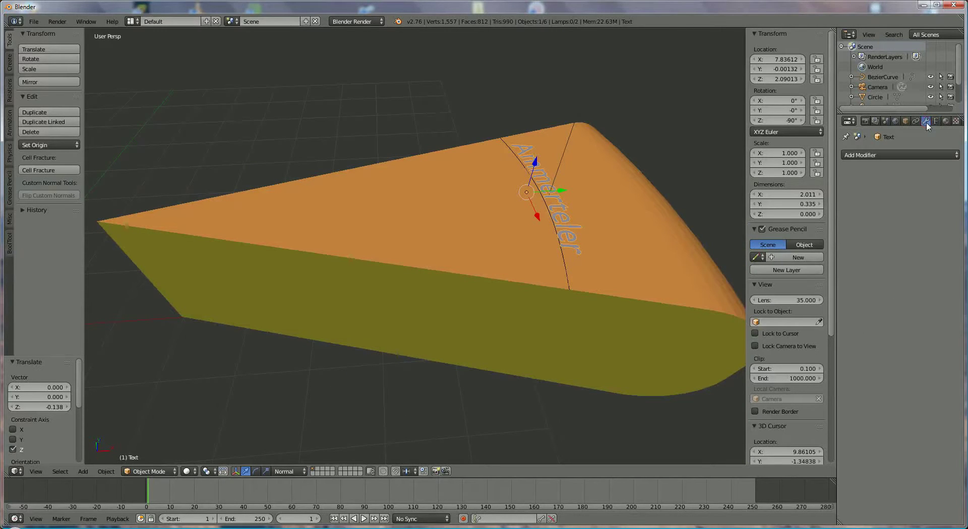
left_click(926, 156)
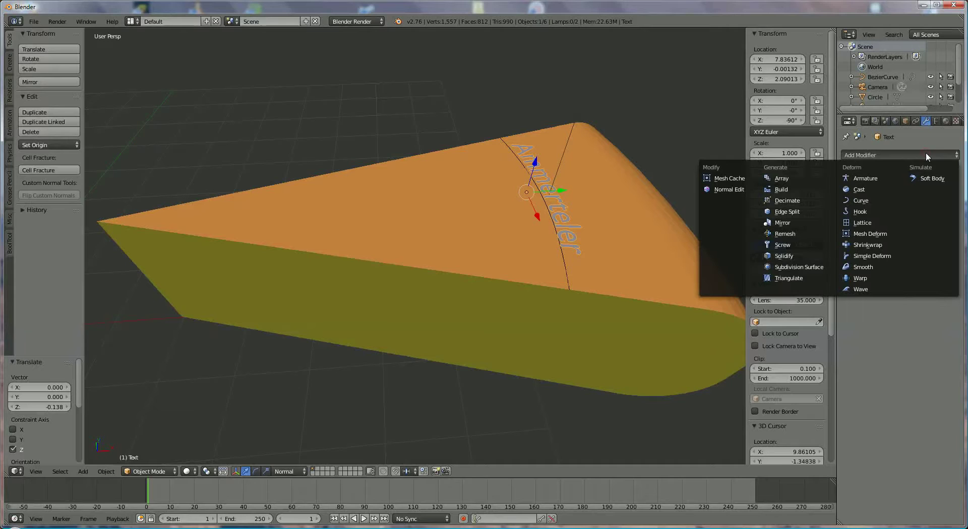
left_click(890, 246)
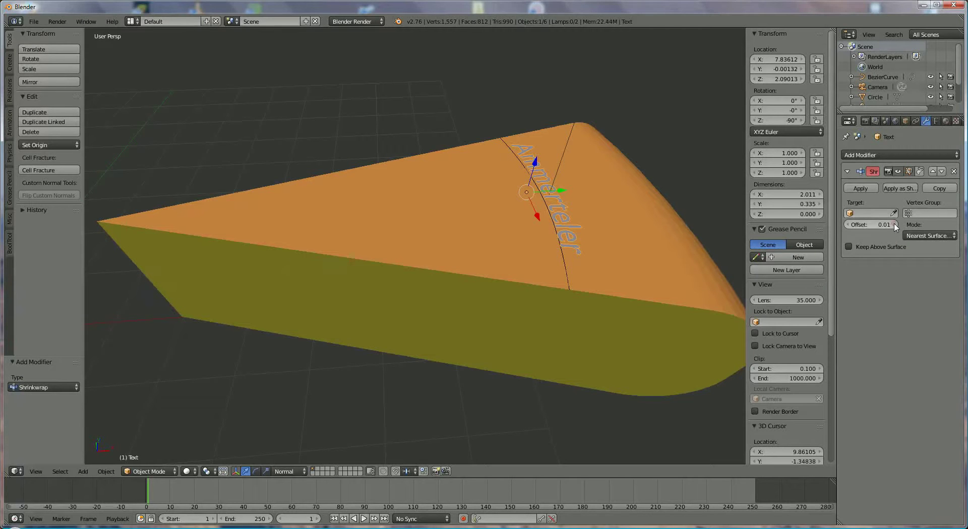
middle_click_drag(701, 176, 728, 152)
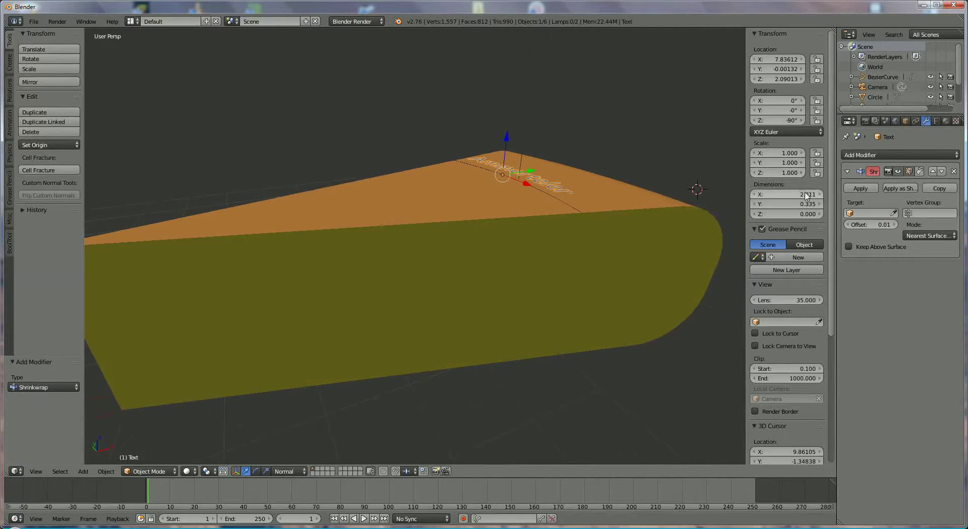
left_click(849, 213)
left_click(867, 222)
mouse_move(639, 189)
middle_mouse_down()
mouse_move(641, 155)
mouse_move(637, 218)
mouse_move(626, 227)
mouse_move(620, 214)
mouse_move(633, 207)
middle_mouse_up()
scroll(633, 196, "up", 3)
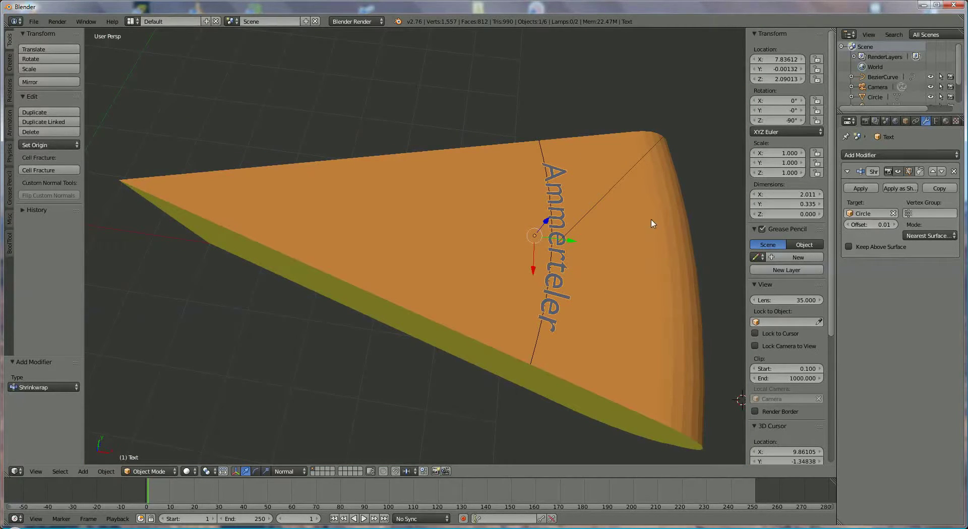
scroll(642, 219, "up", 2)
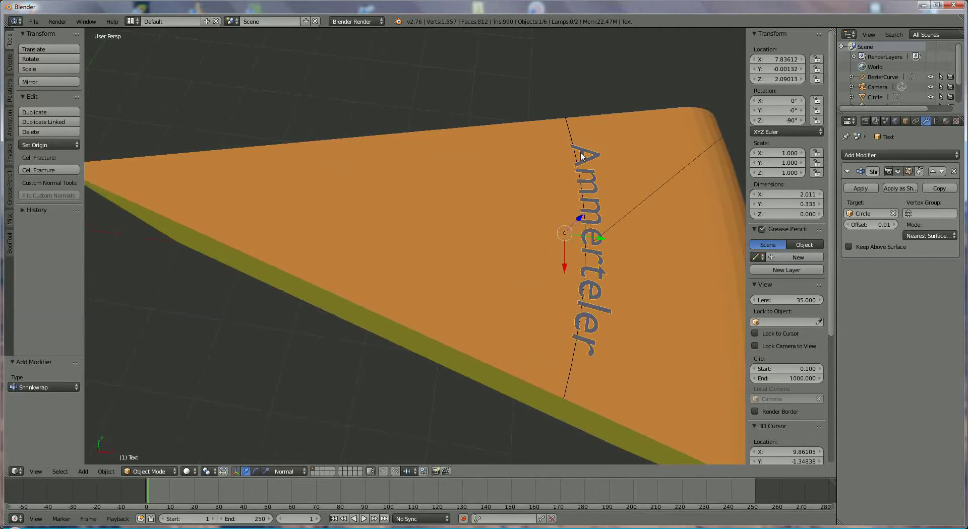
- Create a new material for the text and name it 'blue'
left_click(946, 123)
left_click(887, 189)
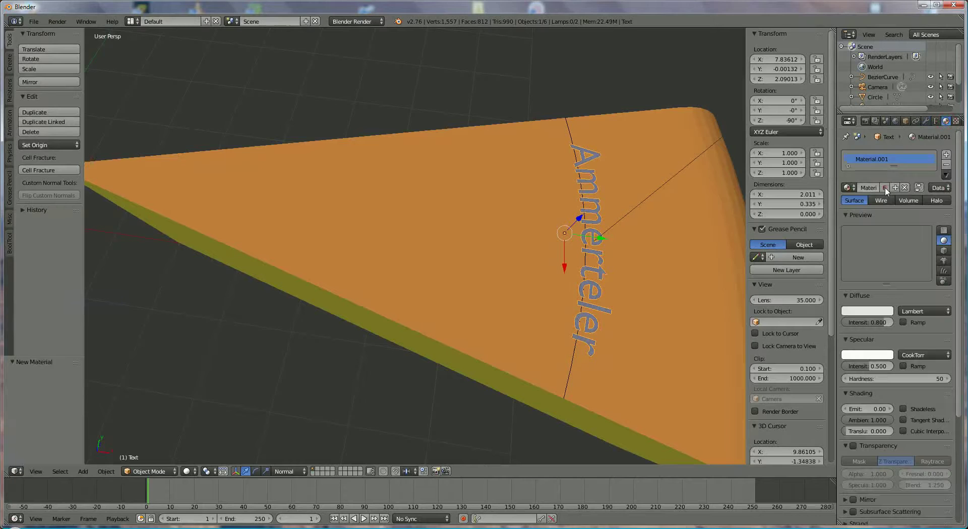
left_click(867, 187)
type("b")
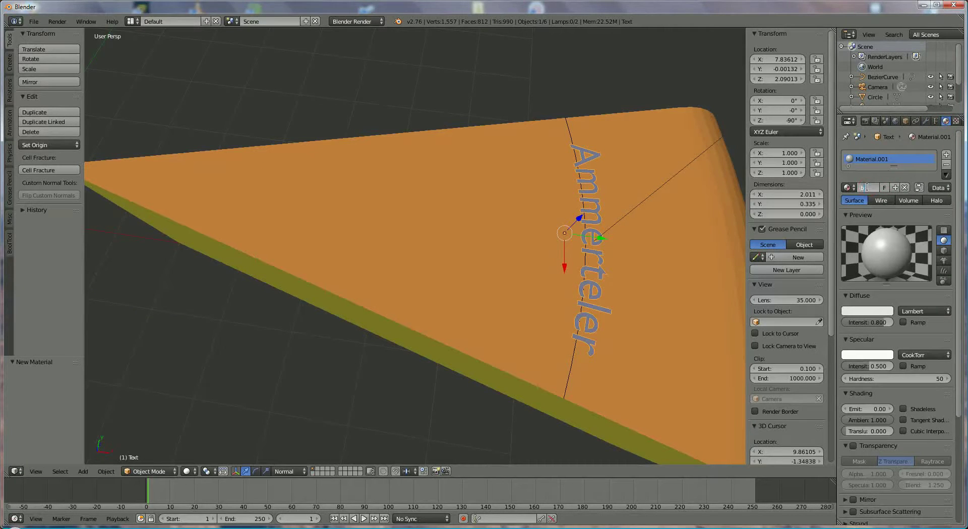
type("lue")
key("Return")
- Make the material's diffuse colour blue and set diffuse and specular intensity to 1.000
left_click(867, 311)
left_click_drag(849, 217, 864, 180)
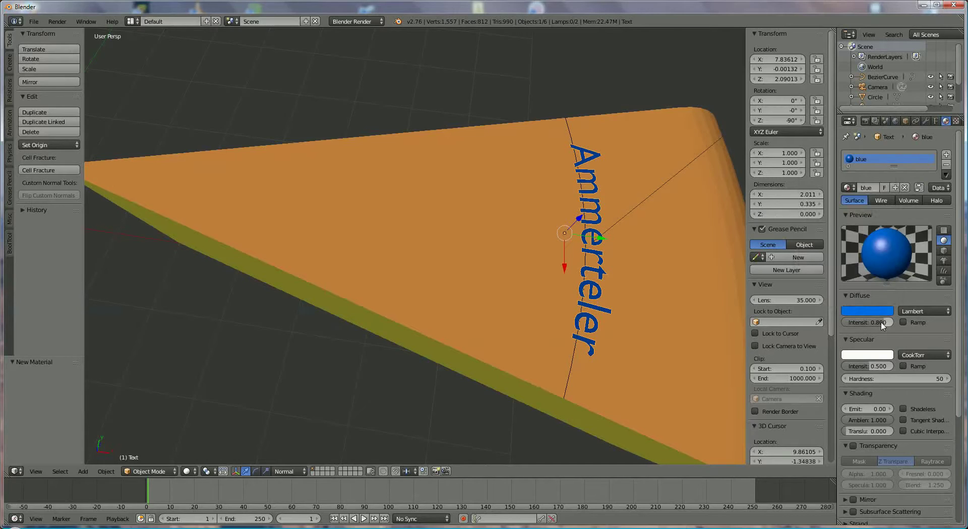
left_click_drag(881, 322, 911, 322)
left_click_drag(867, 367, 895, 370)
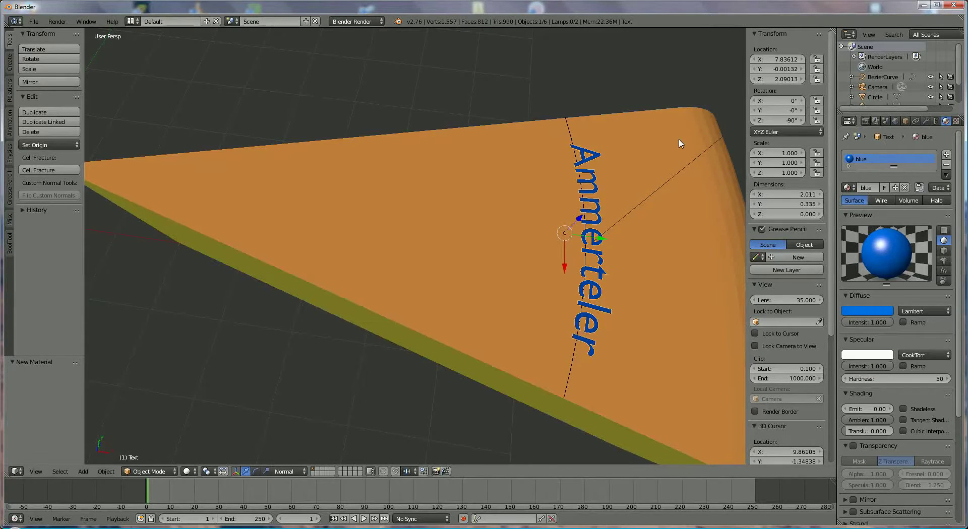
scroll(555, 329, "down", 5)
middle_click_drag(555, 328, 598, 296)
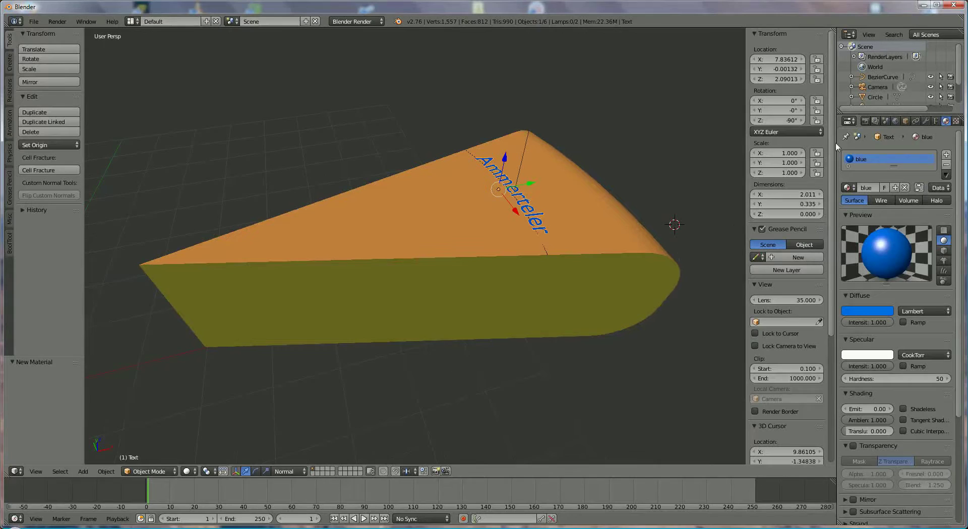
- Change the output format from PNG to JPEG and render the cheese wedge image
left_click(865, 121)
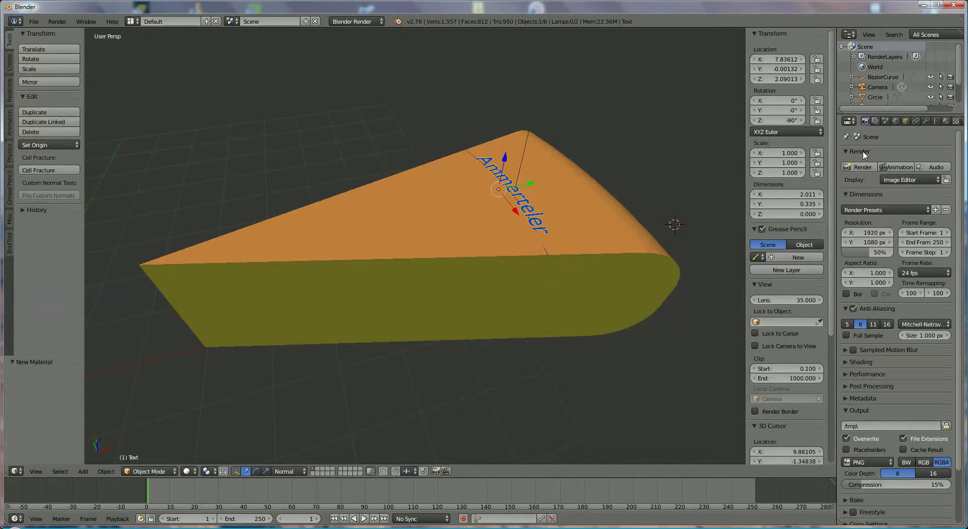
left_click(867, 462)
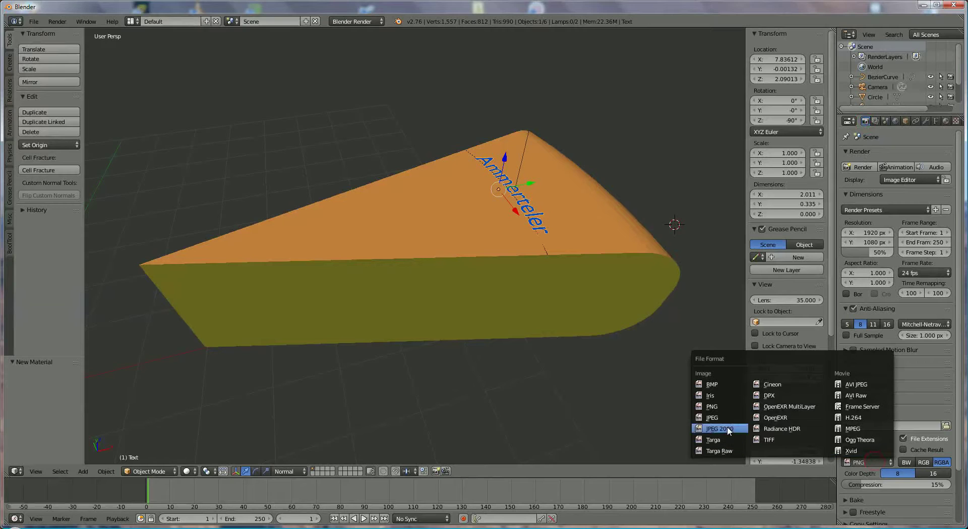
left_click(712, 417)
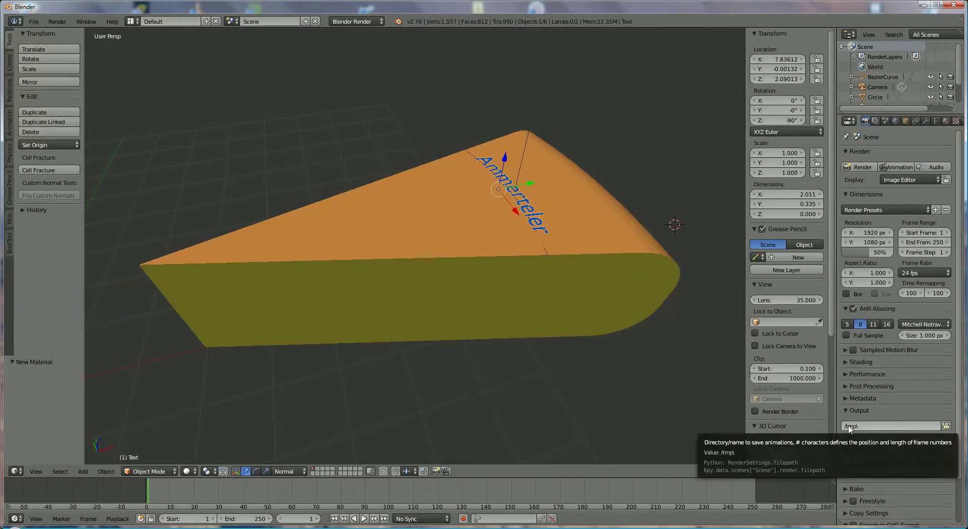
left_click(857, 168)
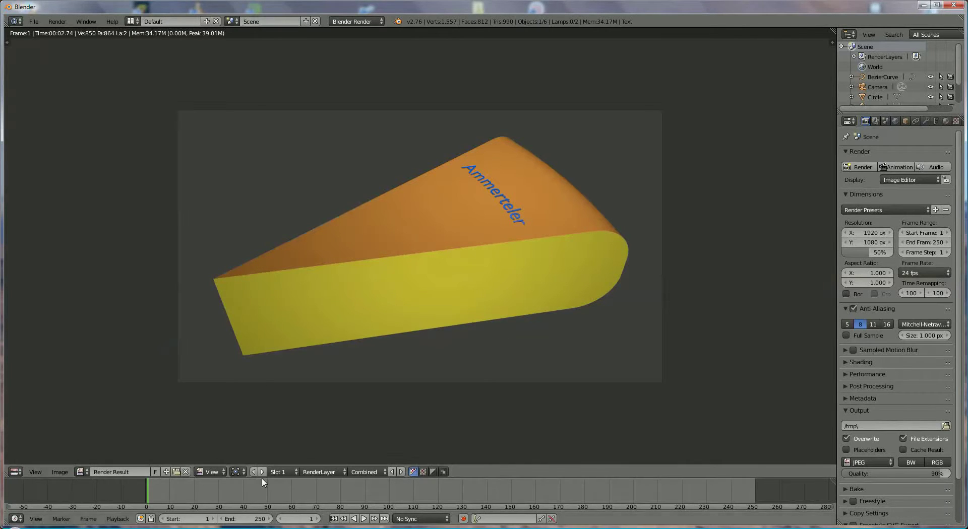
- Switch the render area back to the 3D viewport
left_click(22, 472)
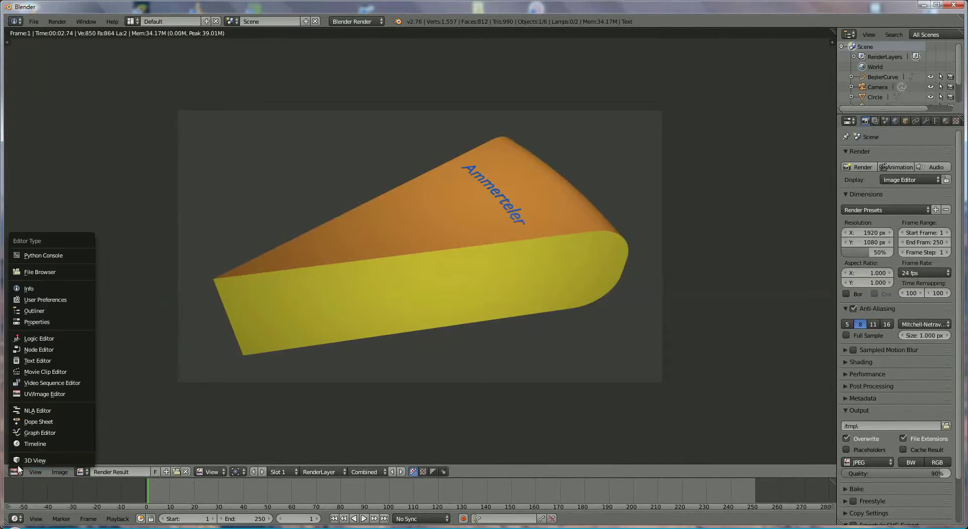
left_click(20, 461)
middle_click_drag(342, 397, 385, 352)
scroll(232, 341, "down", 4)
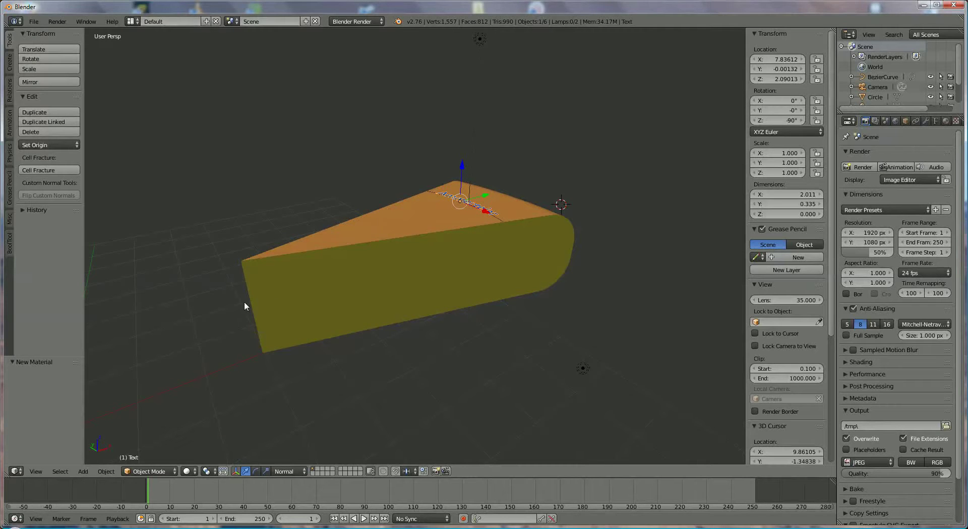
- Add a UV sphere, slide it toward the wedge and shrink it to about 0.4 scale
left_click(84, 472)
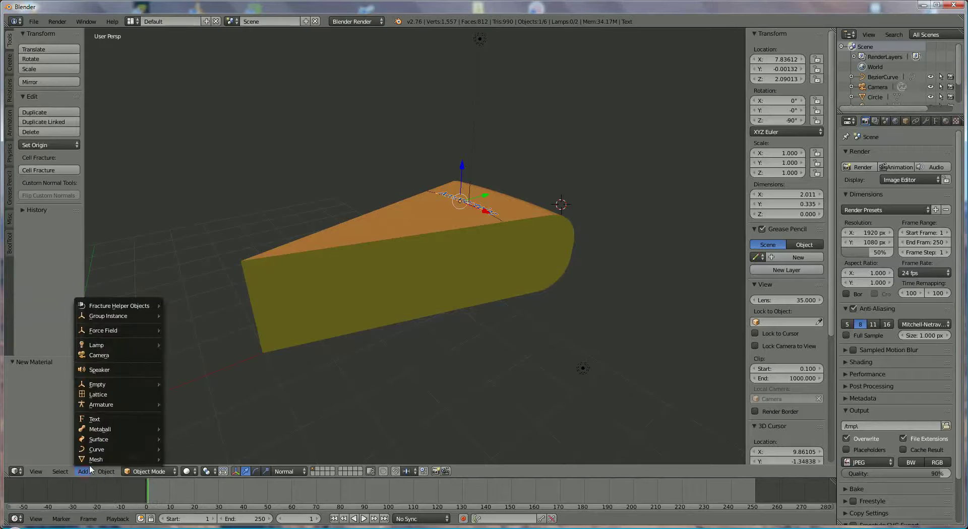
mouse_move(96, 459)
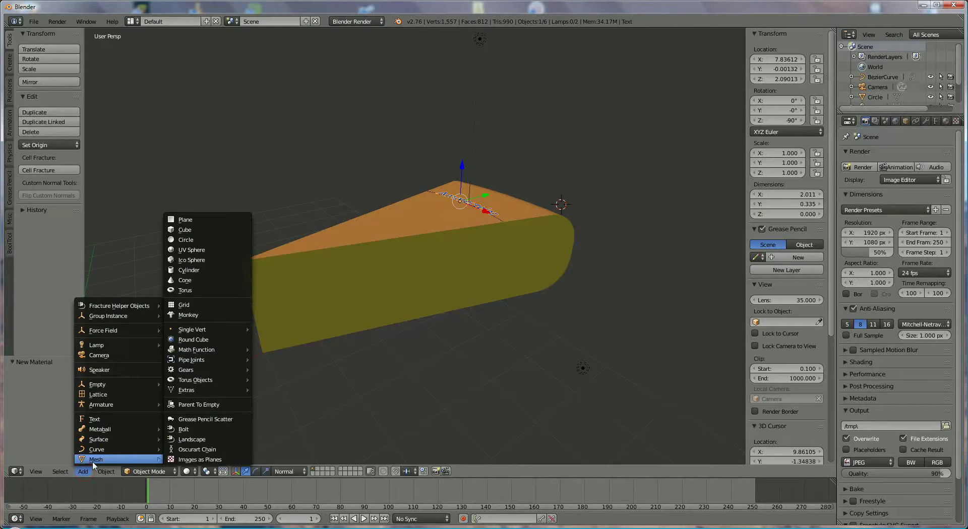
left_click(202, 251)
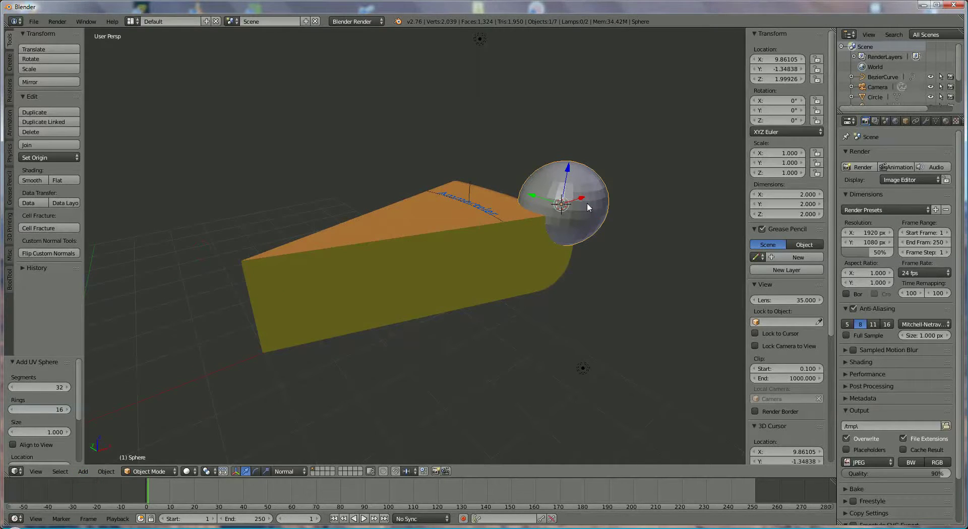
left_click_drag(584, 197, 359, 271)
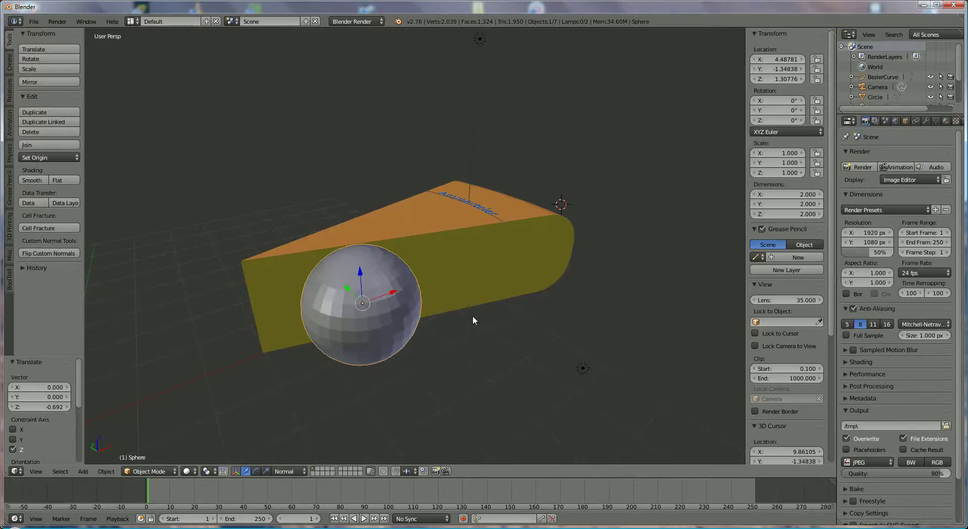
key("s")
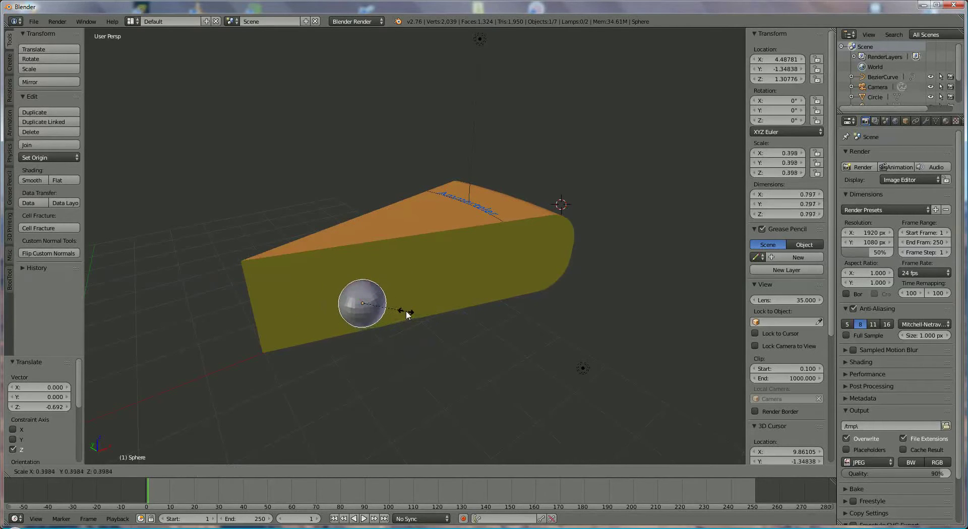
left_click(405, 306)
- Sink the sphere into the wedge's side face near the narrow end, shifting it -0.2 along X
key("g")
key("x")
left_click(360, 310)
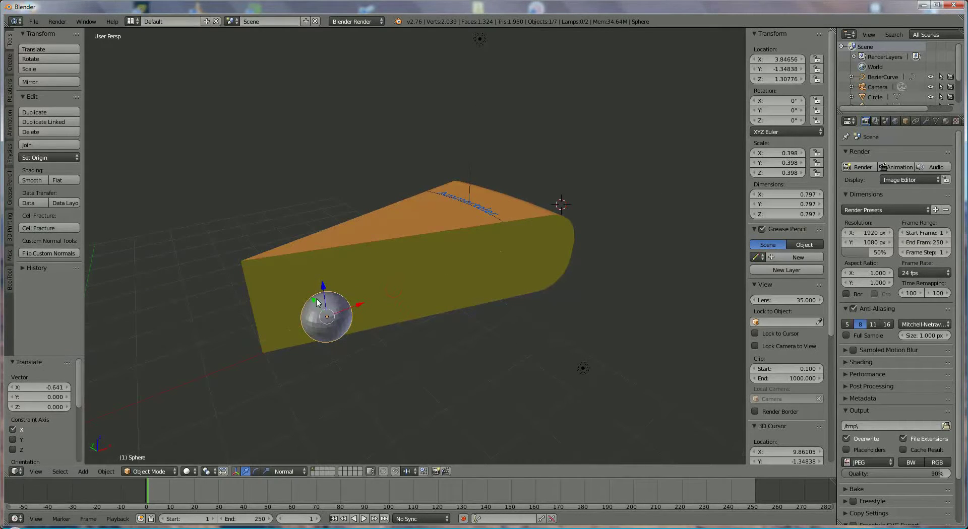
key("g")
key("y")
left_click(274, 268)
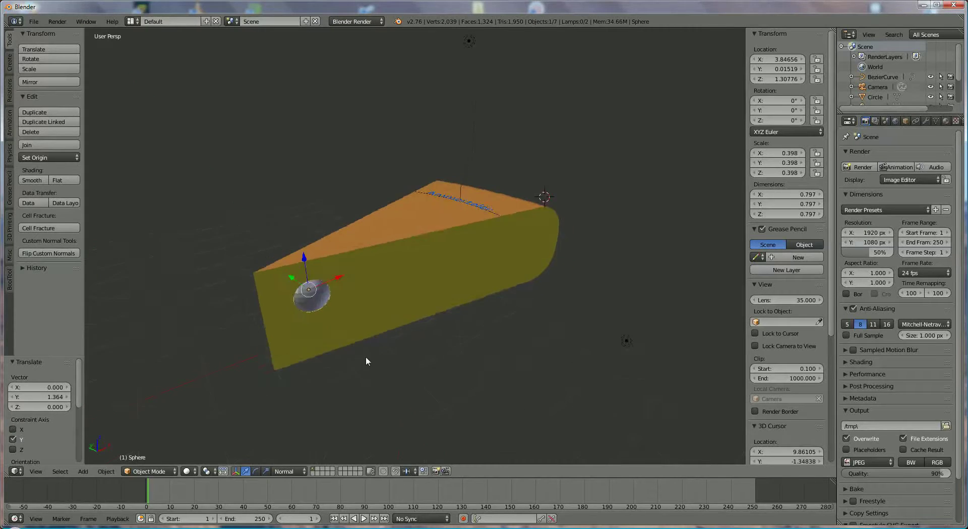
mouse_move(367, 357)
middle_mouse_down()
mouse_move(423, 353)
mouse_move(397, 389)
mouse_move(352, 286)
mouse_move(346, 361)
mouse_move(361, 354)
middle_mouse_up()
type("gx-0.2")
key("Return")
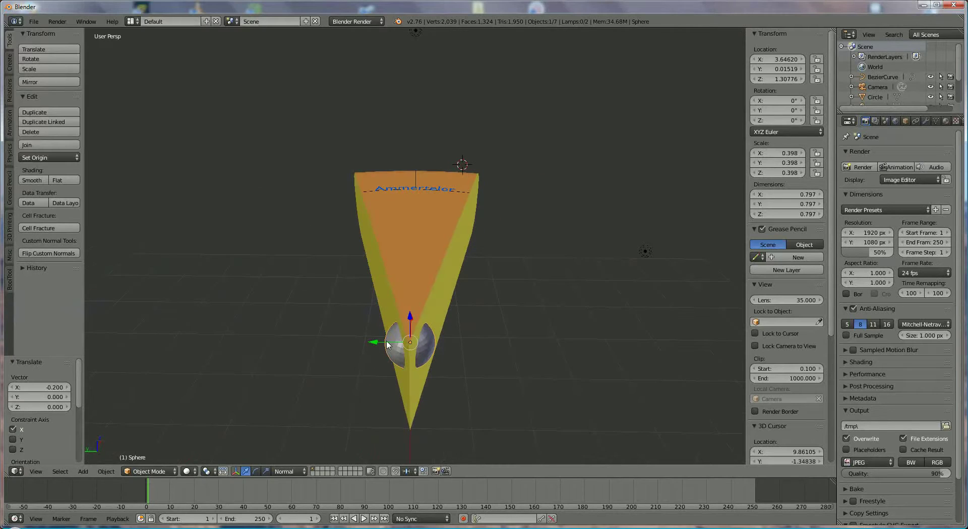
key("g")
key("y")
key("y")
left_click(377, 341)
- Shade the sphere smooth
middle_click_drag(473, 392, 393, 385)
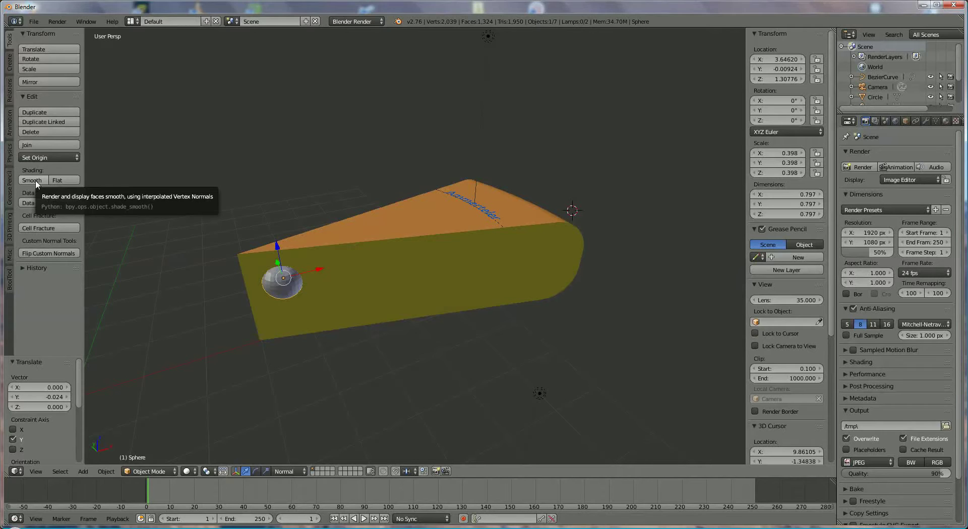
left_click(32, 180)
middle_click_drag(116, 249, 324, 289)
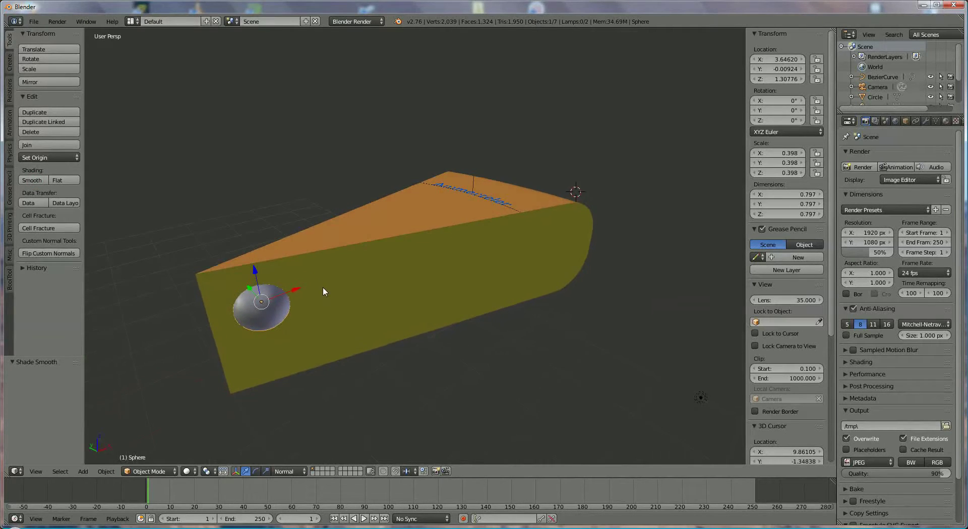
- Select the cheese wedge and add a Boolean modifier to it
left_click(925, 121)
left_click(926, 152)
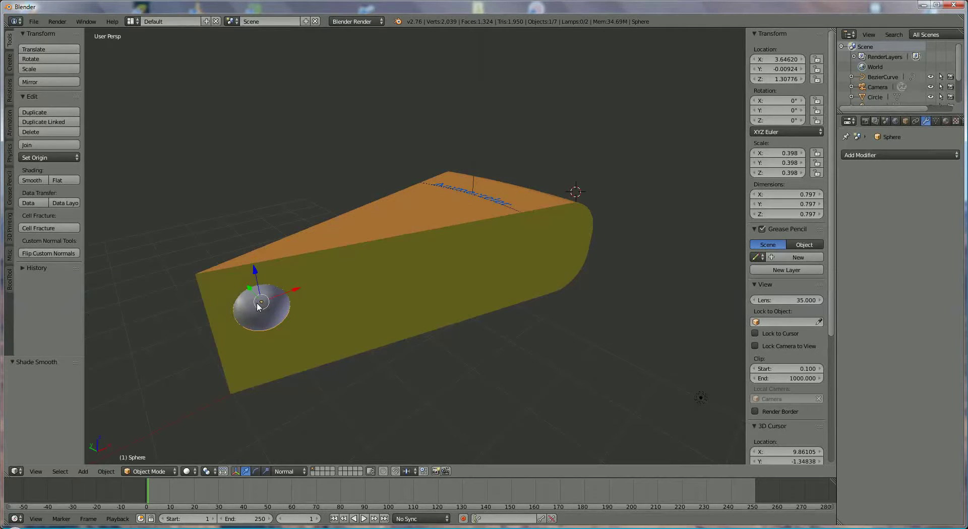
right_click(392, 256)
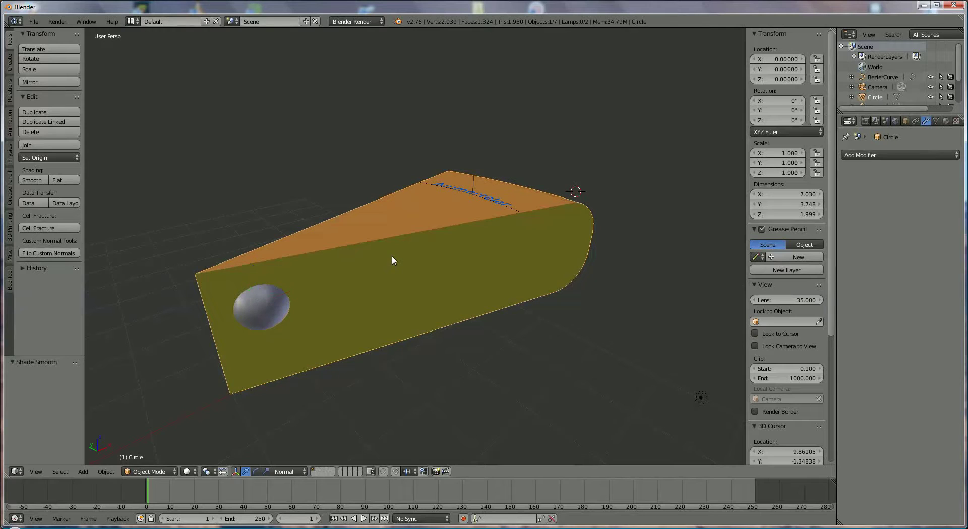
left_click(863, 156)
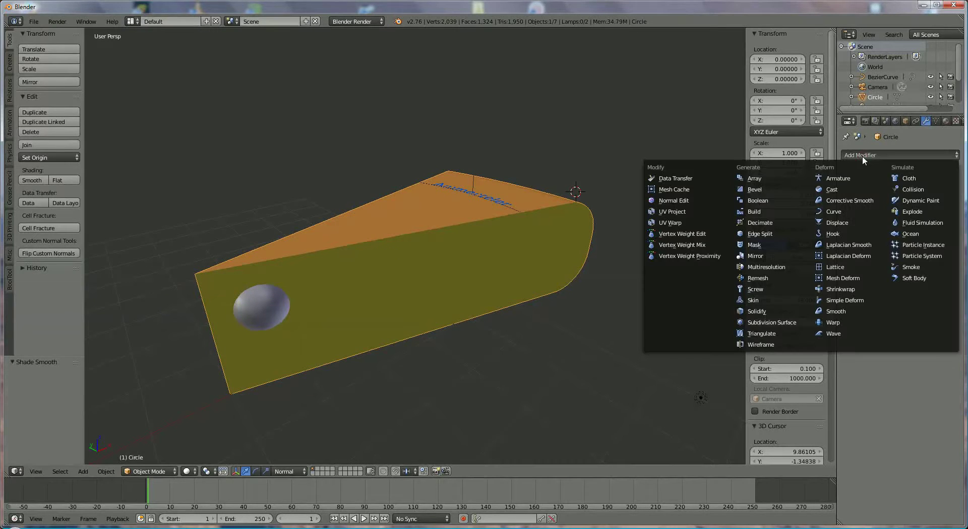
left_click(761, 202)
- Set the Boolean's object to Sphere and its operation to Difference
left_click(902, 216)
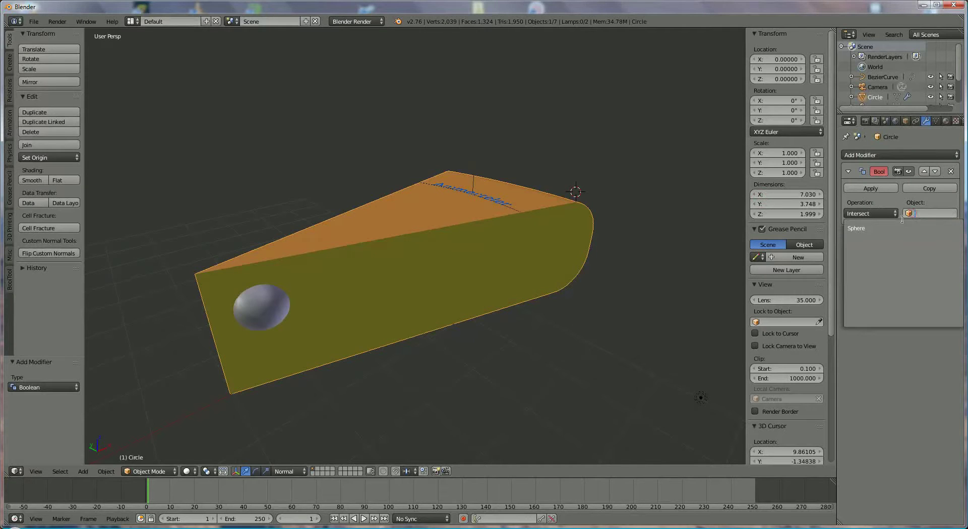
left_click(867, 228)
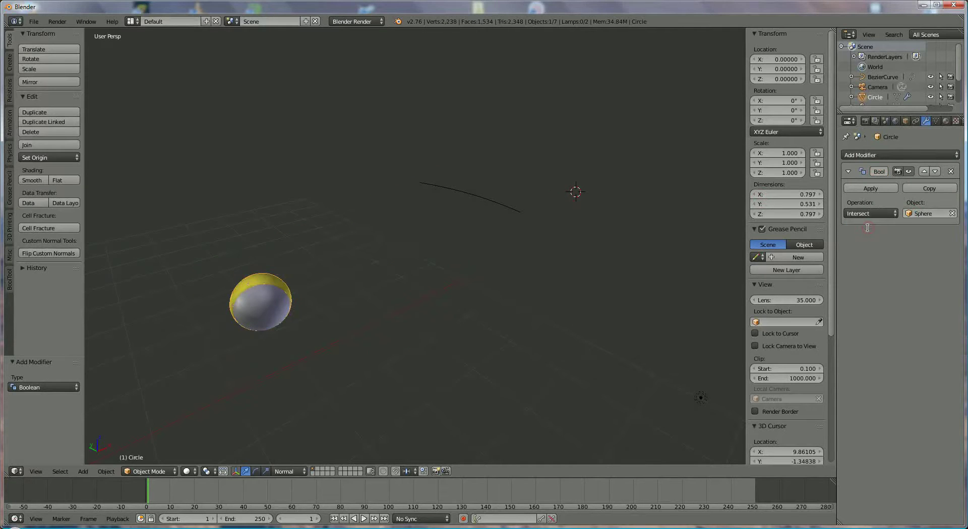
left_click(890, 212)
left_click(871, 190)
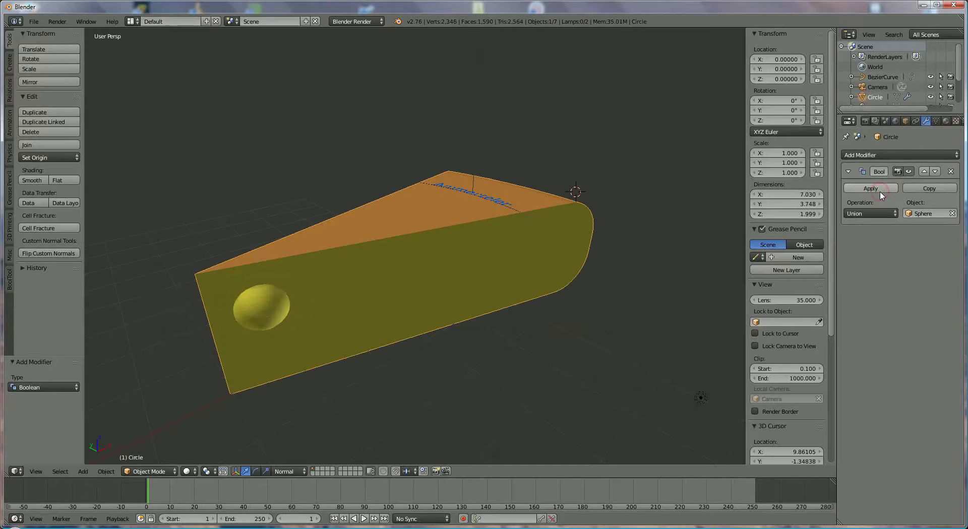
left_click(870, 214)
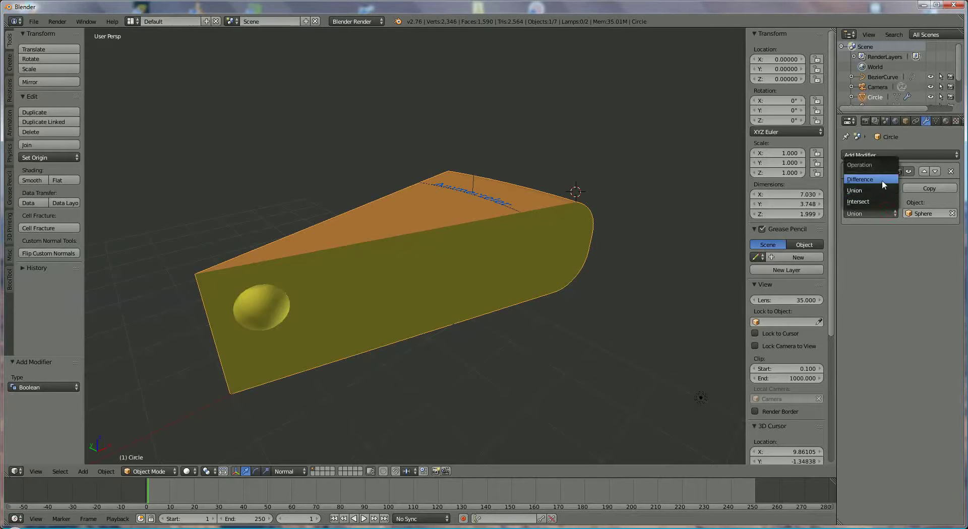
left_click(882, 180)
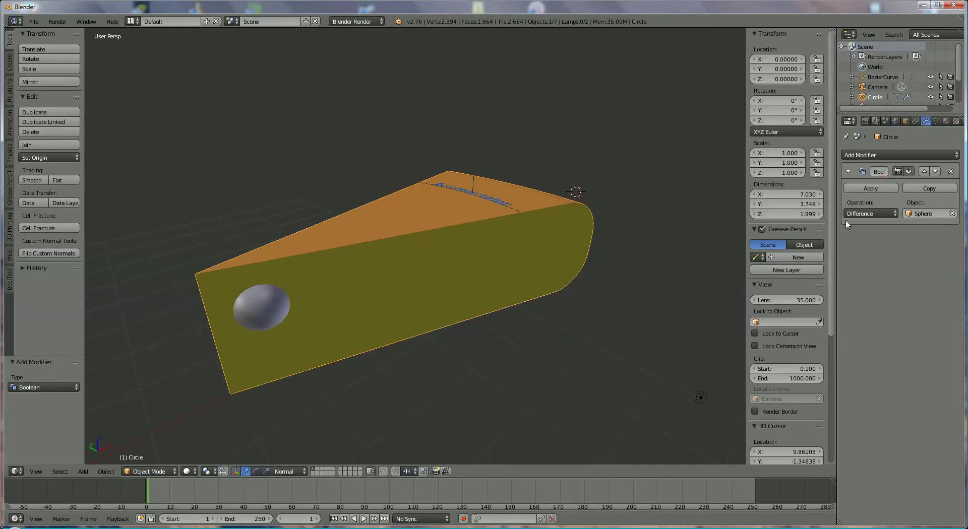
left_click(206, 474)
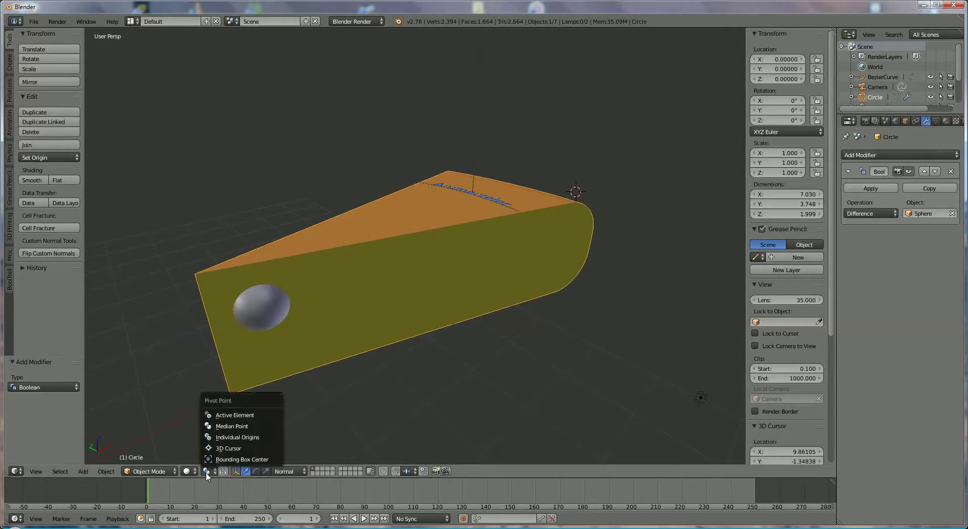
- Check the cut in Wireframe shading, then return to Solid shading
left_click(187, 471)
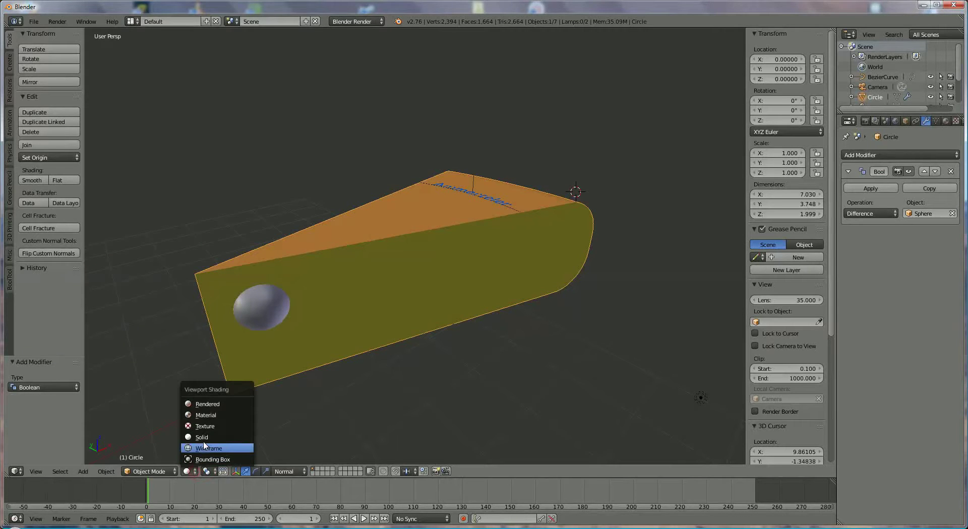
left_click(205, 449)
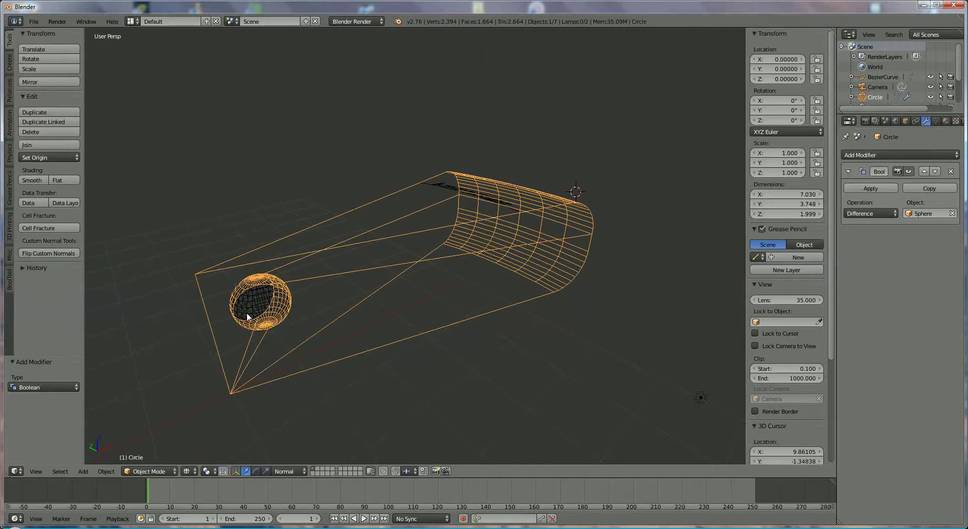
left_click(190, 473)
left_click(203, 437)
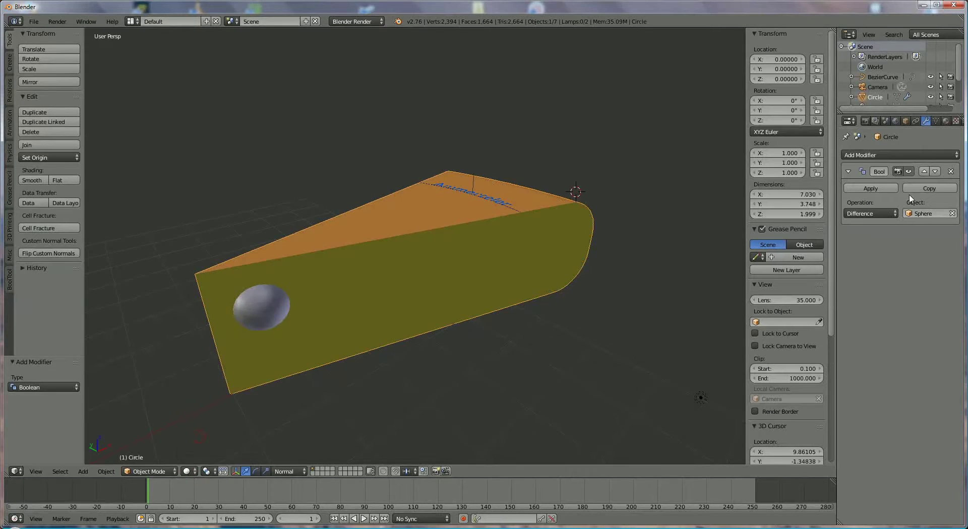
- Apply the Boolean modifier and hide the Sphere in the Outliner
left_click(875, 189)
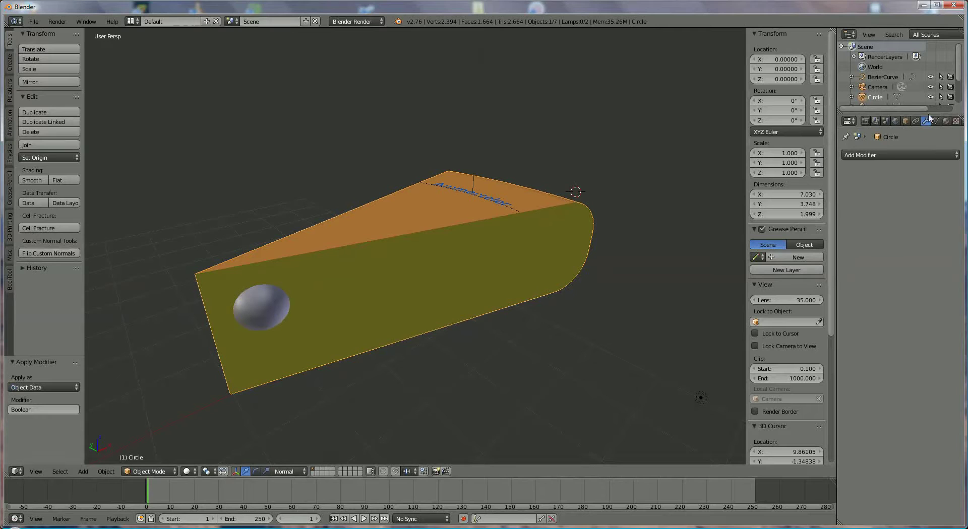
left_click_drag(960, 78, 960, 87)
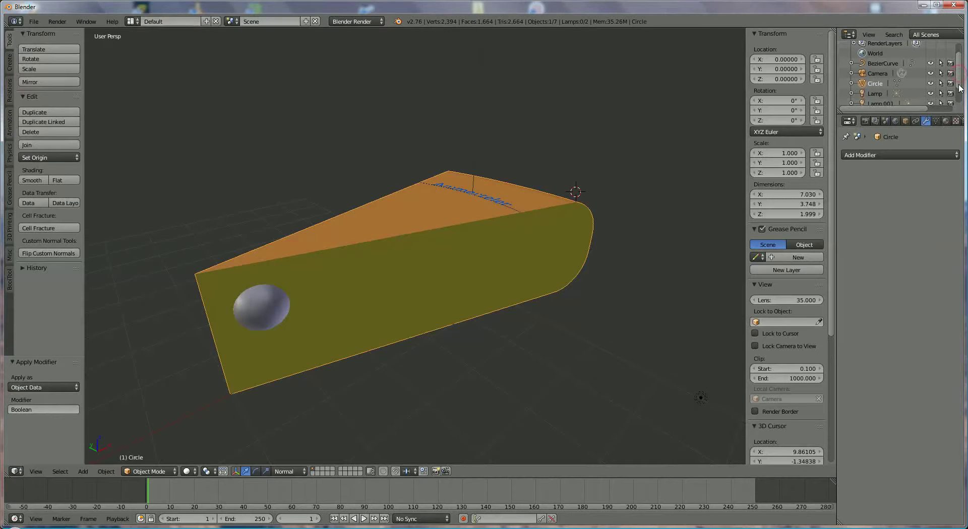
scroll(960, 87, "down", 2)
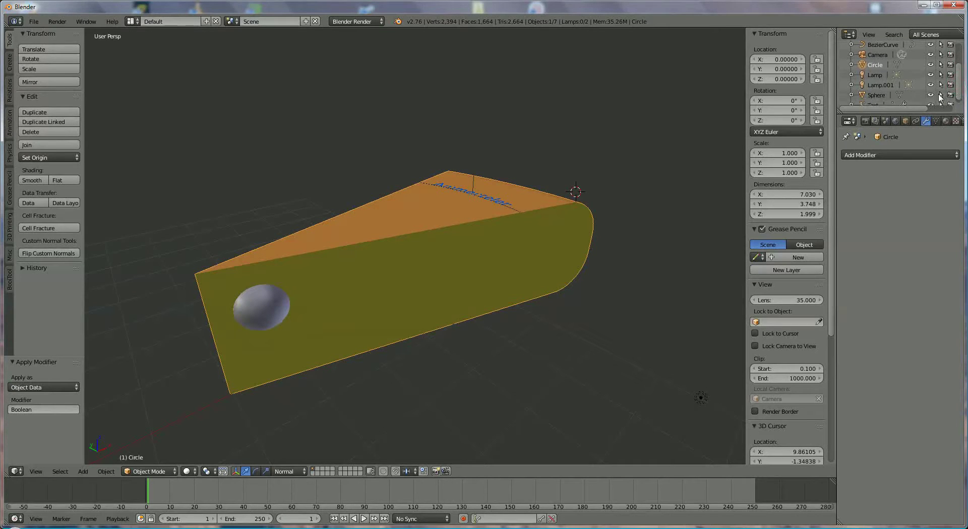
left_click(931, 96)
middle_click_drag(555, 232, 594, 274)
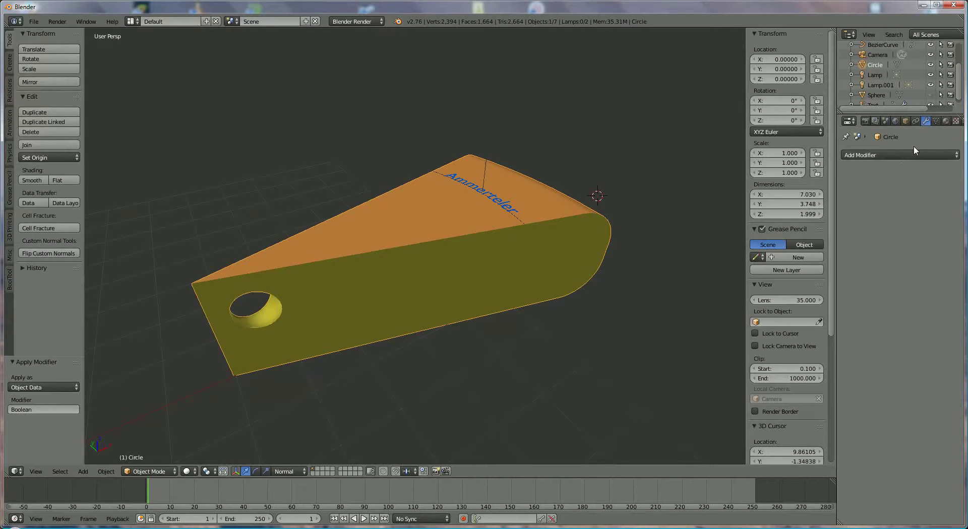
- Unhide the sphere, move it beside the first hole and shrink it to 0.247 scale
left_click(930, 95)
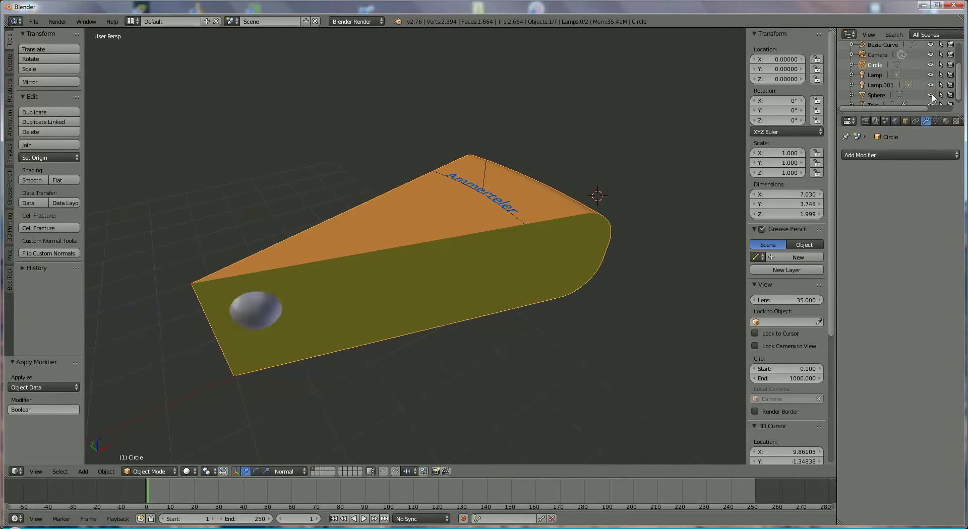
right_click(261, 314)
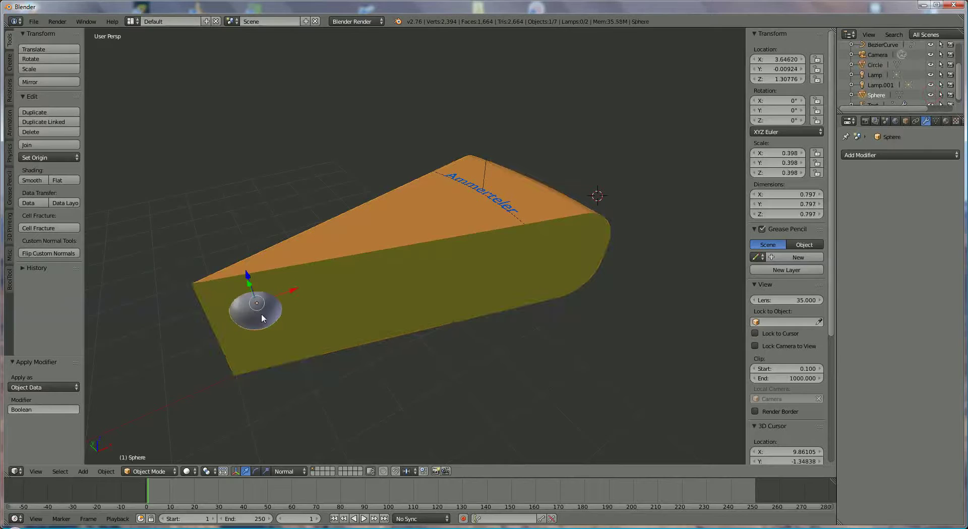
left_click_drag(291, 288, 336, 322)
key("s")
left_click(336, 309)
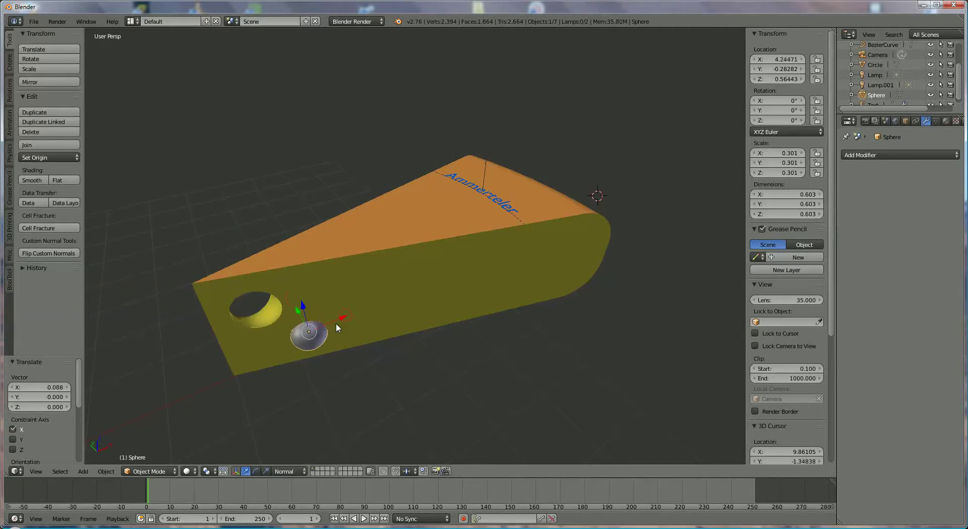
key("s")
left_click(336, 336)
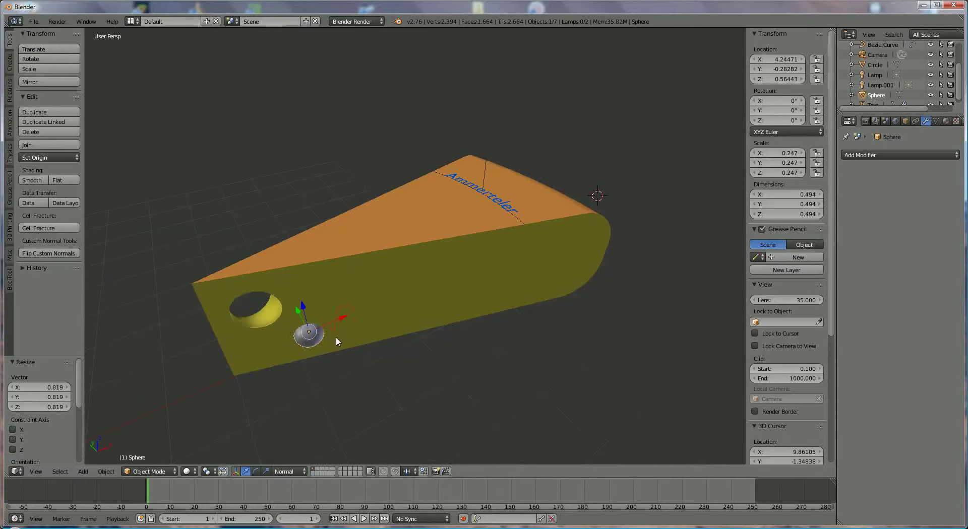
left_click(910, 151)
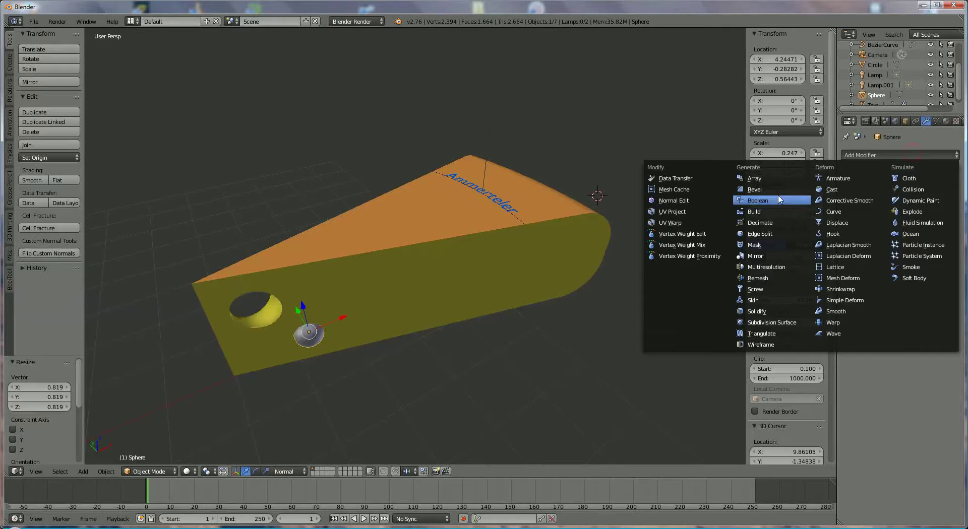
- Add and apply a Boolean Difference with the Sphere on the wedge, then hide the Sphere
right_click(504, 247)
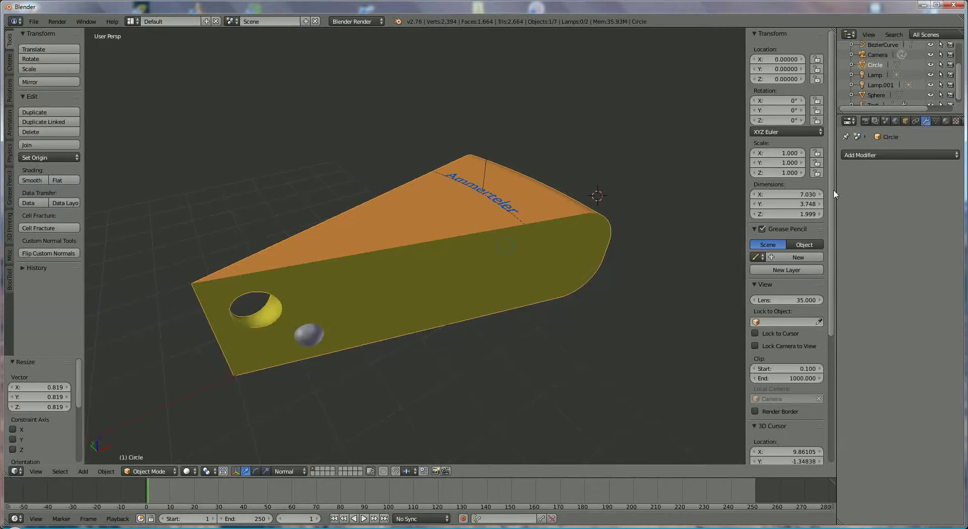
left_click(862, 156)
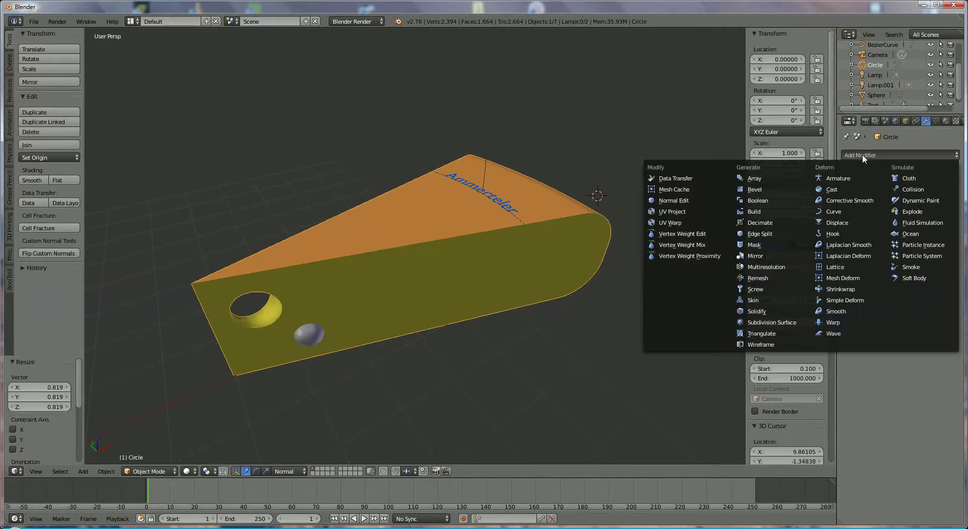
left_click(776, 201)
left_click(909, 214)
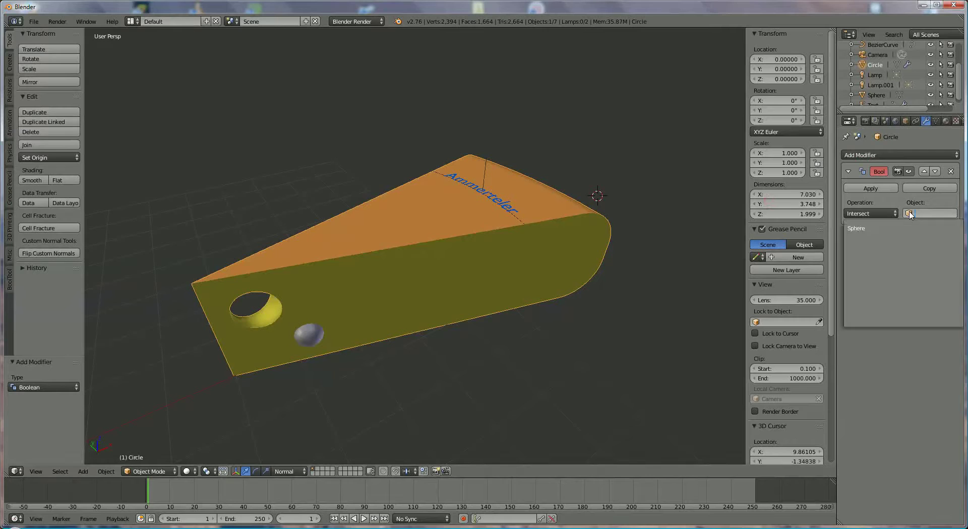
left_click(862, 228)
left_click(872, 214)
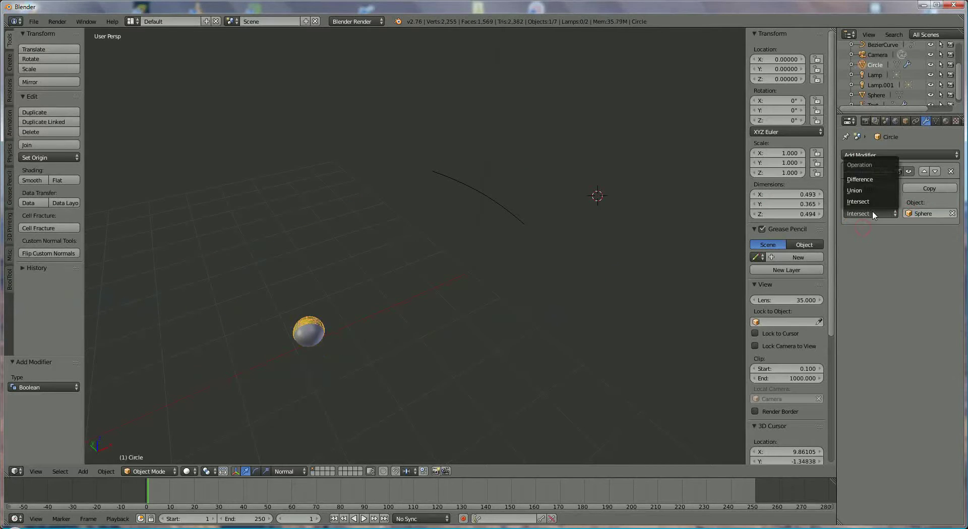
left_click(866, 180)
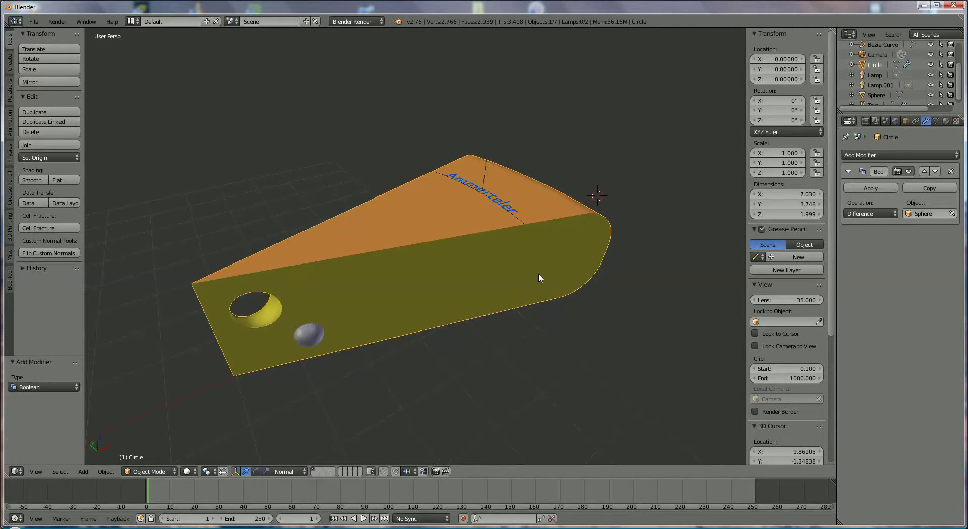
left_click(875, 188)
left_click(930, 94)
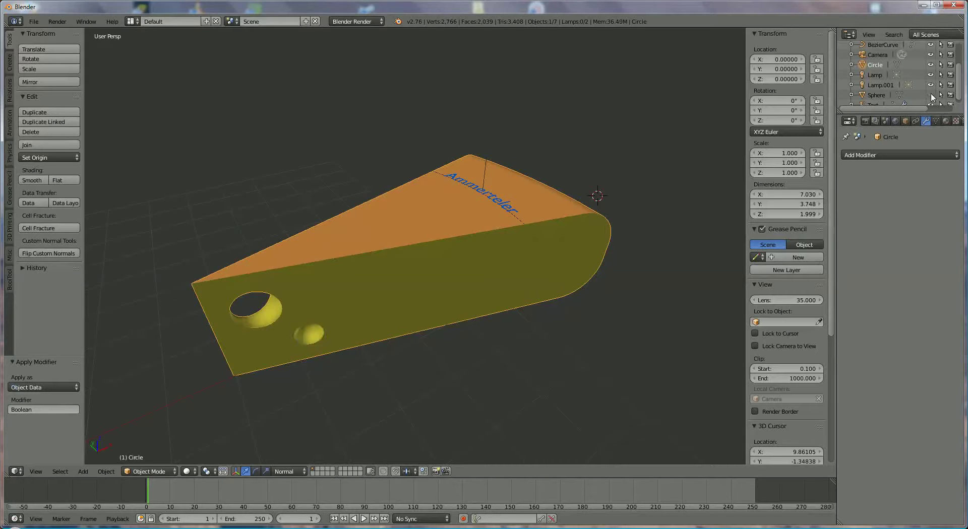
middle_click_drag(482, 267, 519, 261)
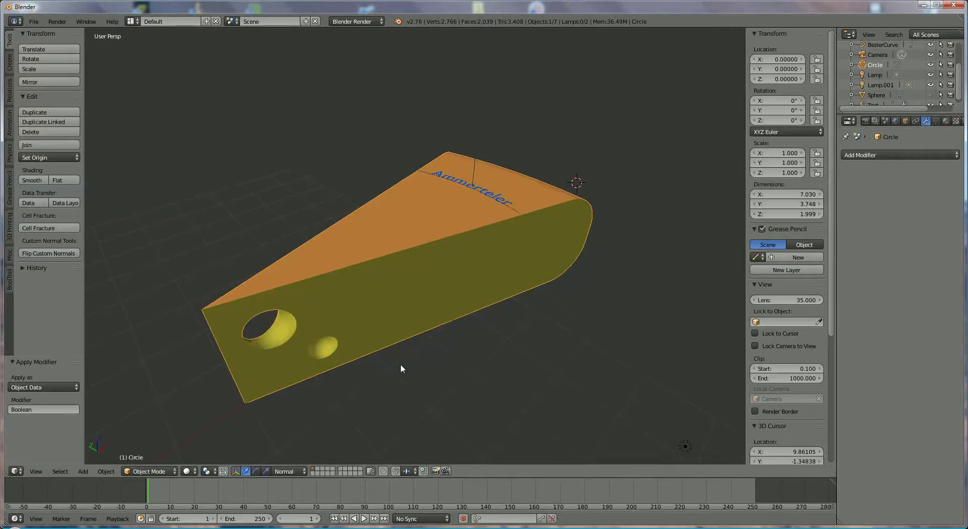
- Unhide the sphere and move it along Y, X and Z into the large hole's rim
left_click(931, 95)
right_click(331, 347)
key("g")
key("y")
key("y")
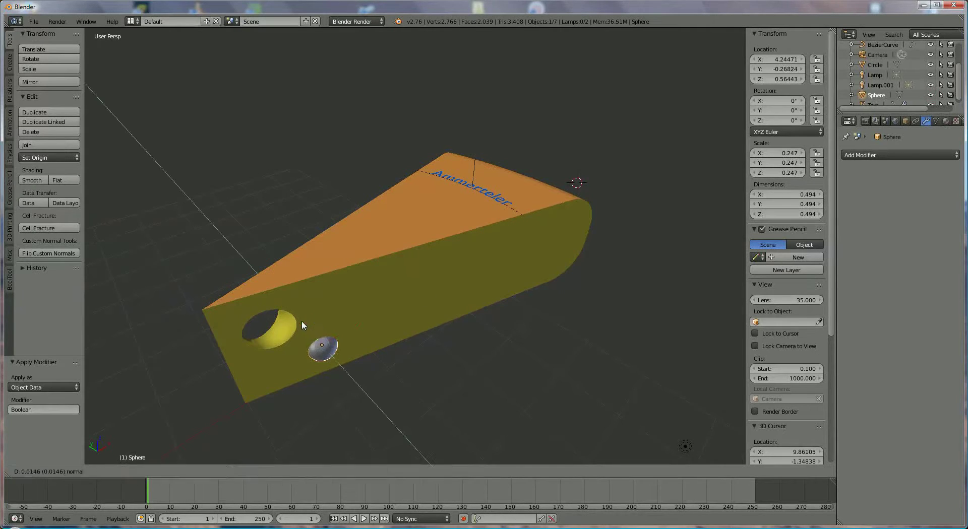
left_click(286, 312)
key("g")
key("y")
key("y")
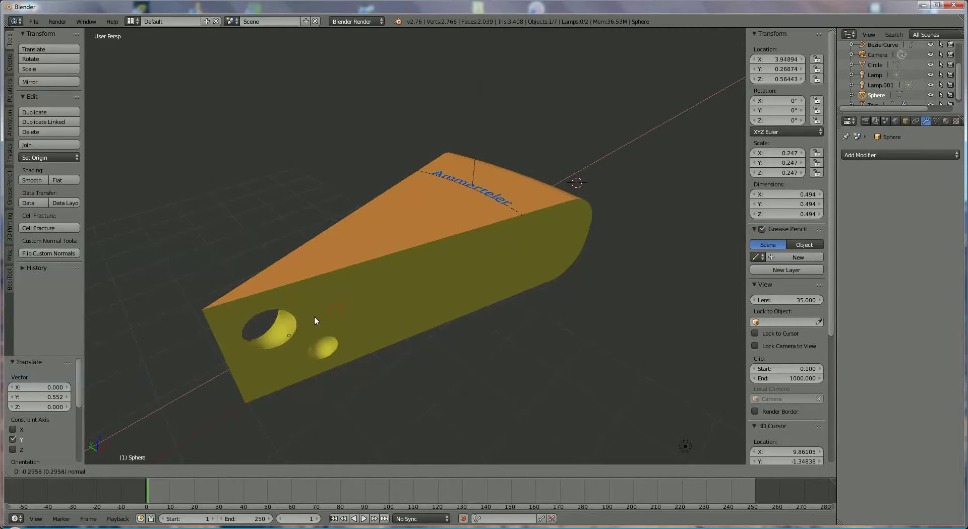
left_click(304, 319)
key("g")
key("z")
key("z")
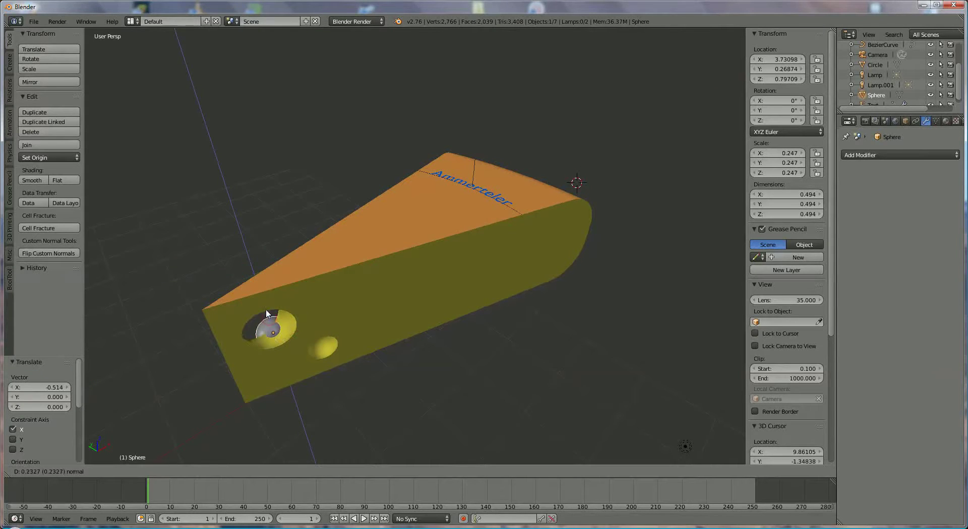
left_click(266, 316)
key("g")
key("y")
key("y")
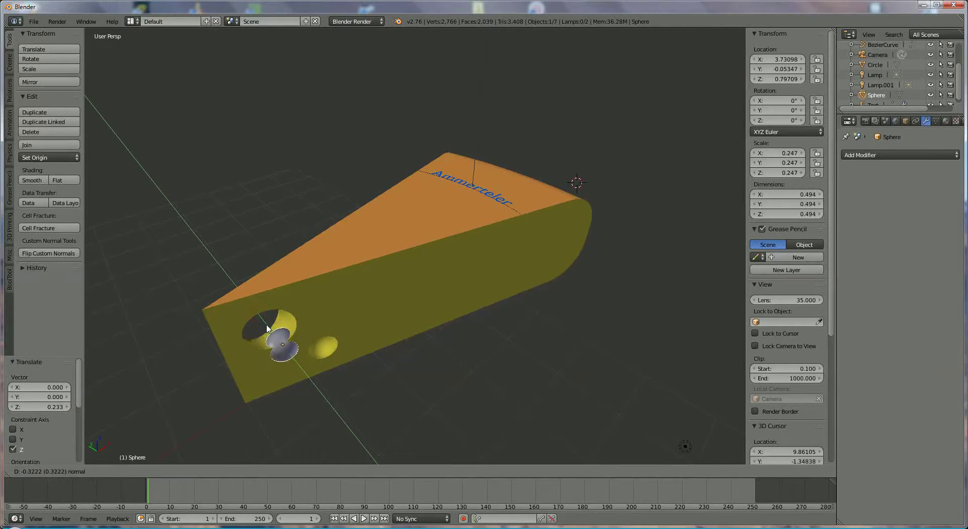
left_click(266, 326)
key("g")
key("z")
key("z")
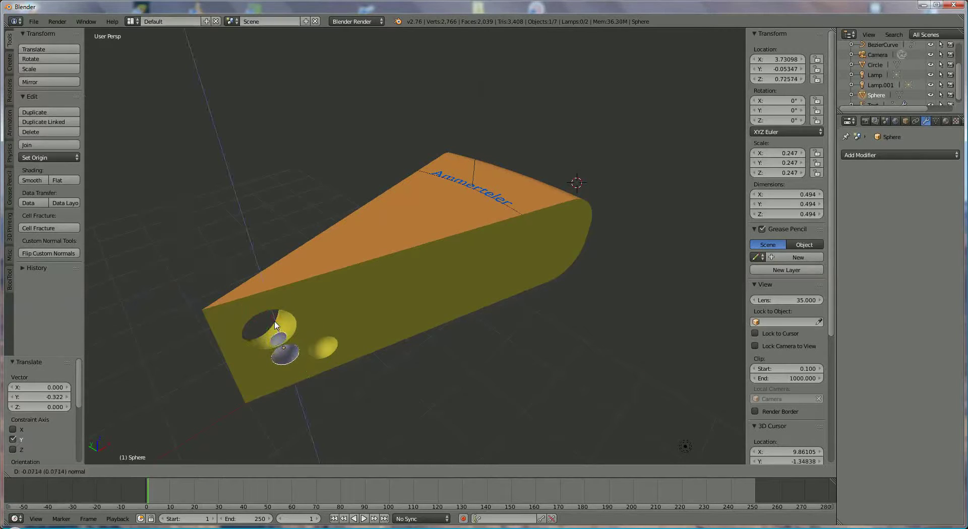
left_click(298, 335)
key("g")
key("x")
key("x")
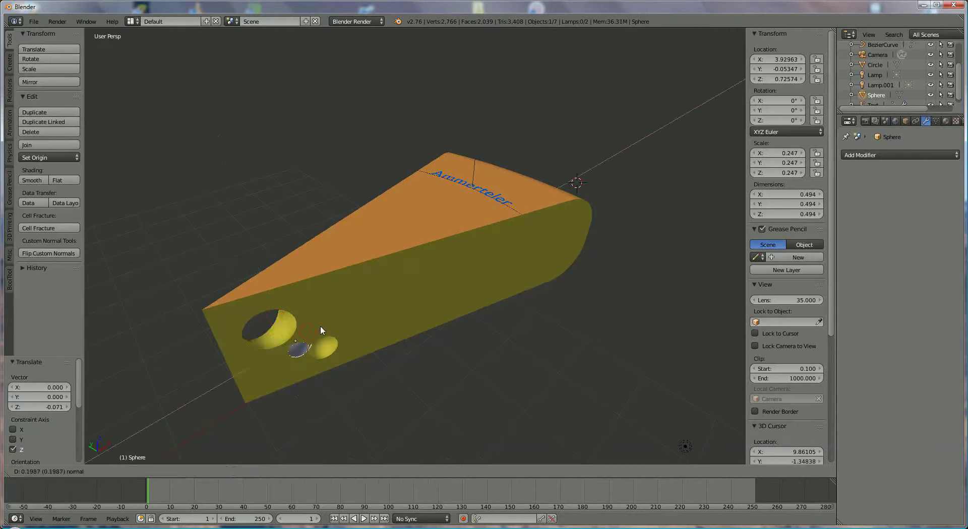
left_click(320, 325)
- Enlarge the sphere to 0.325 scale, fine-tune its position, and select the cheese wedge
key("s")
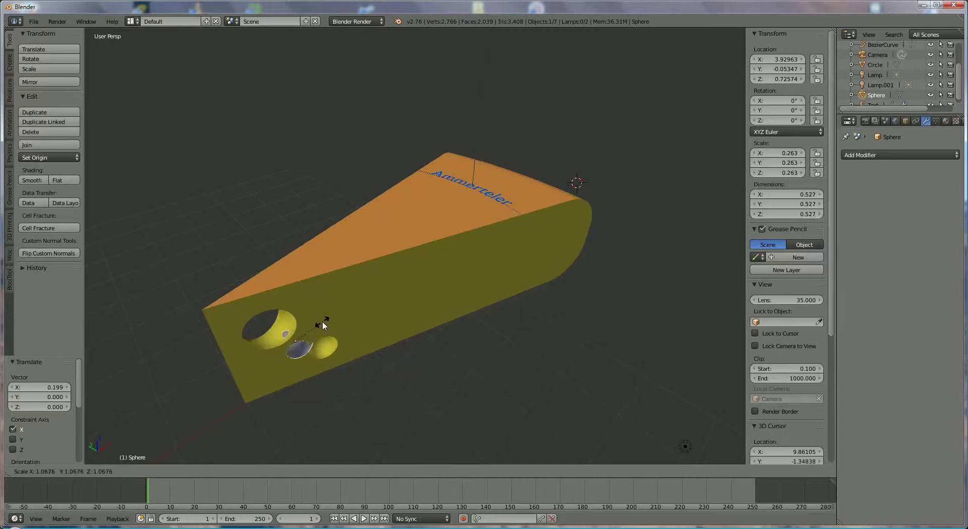
left_click(321, 319)
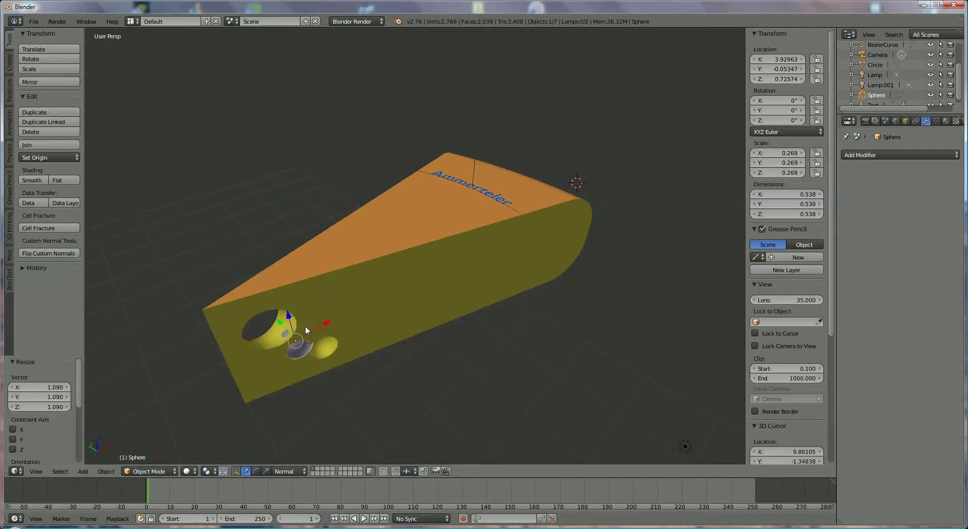
key("g")
key("y")
left_click(301, 325)
key("g")
key("x")
left_click(323, 316)
key("s")
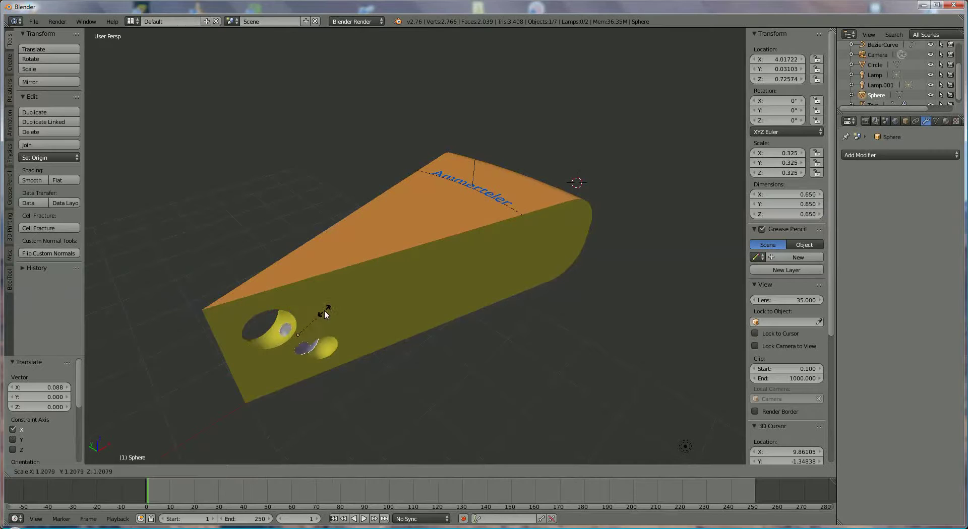
left_click(325, 310)
key("g")
key("y")
key("y")
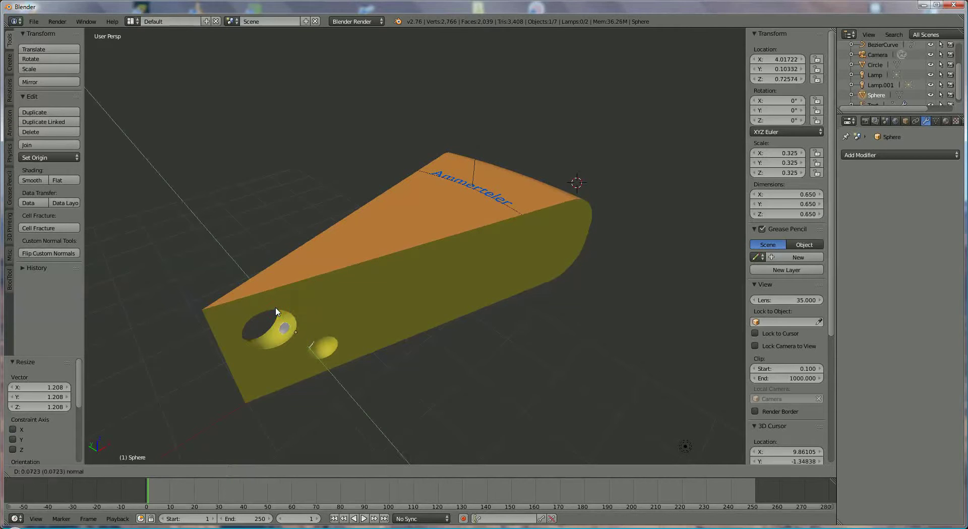
left_click(277, 311)
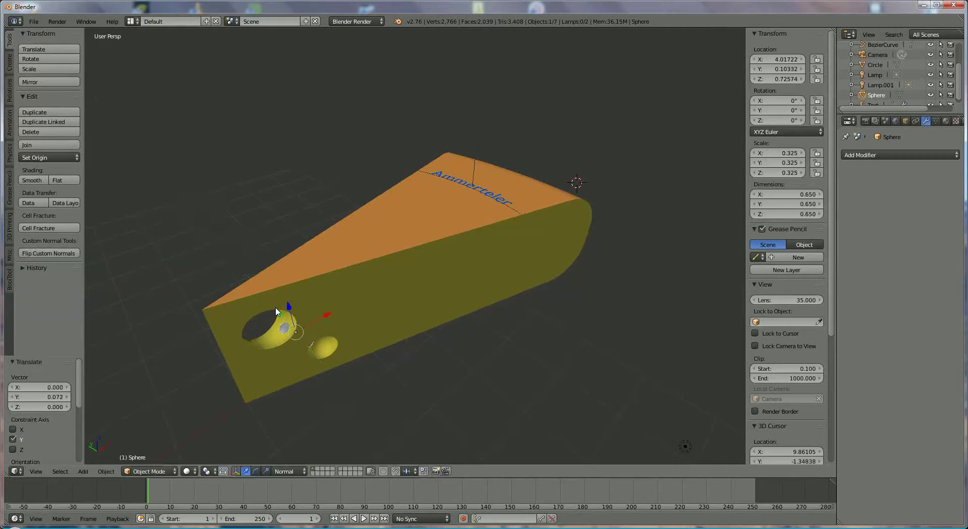
right_click(567, 204)
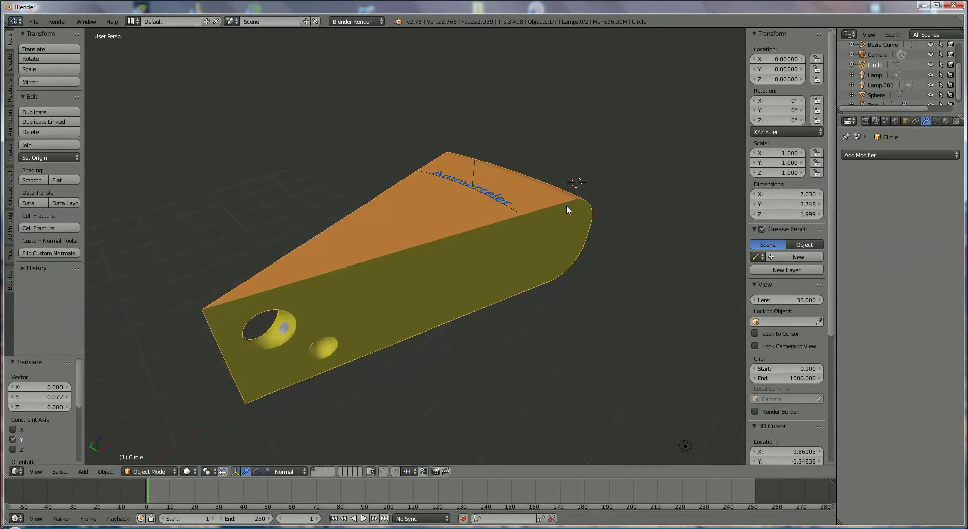
- Add a Boolean modifier with the Sphere as object and Difference operation, and apply it
left_click(911, 156)
left_click(806, 201)
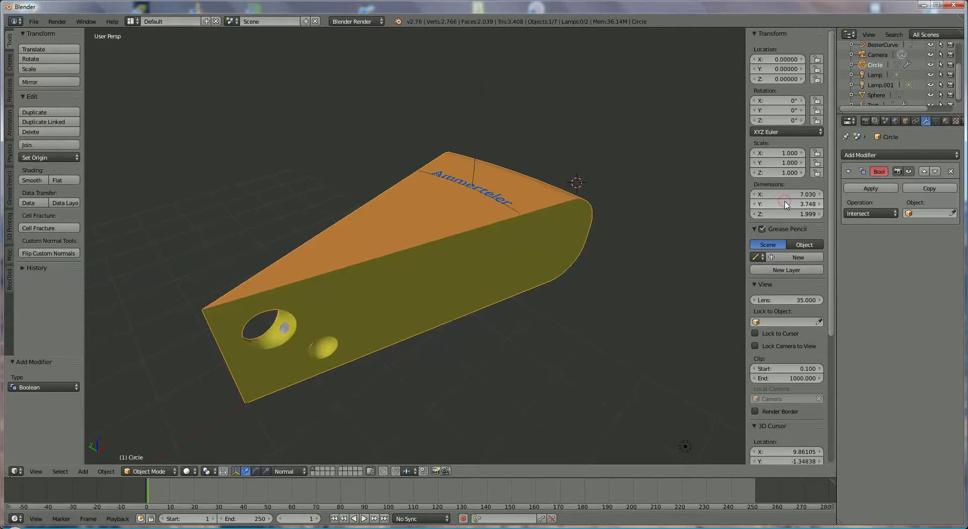
left_click(911, 213)
left_click(878, 229)
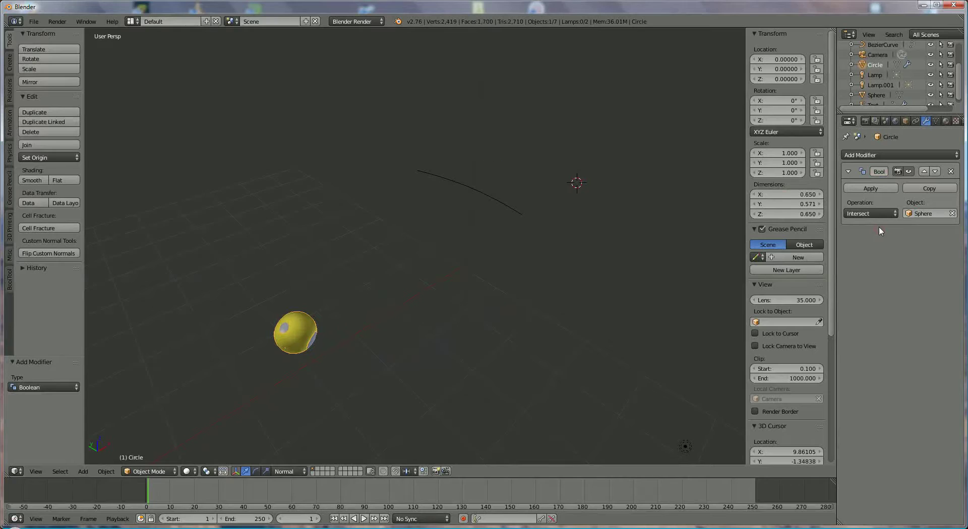
left_click(878, 213)
left_click(873, 180)
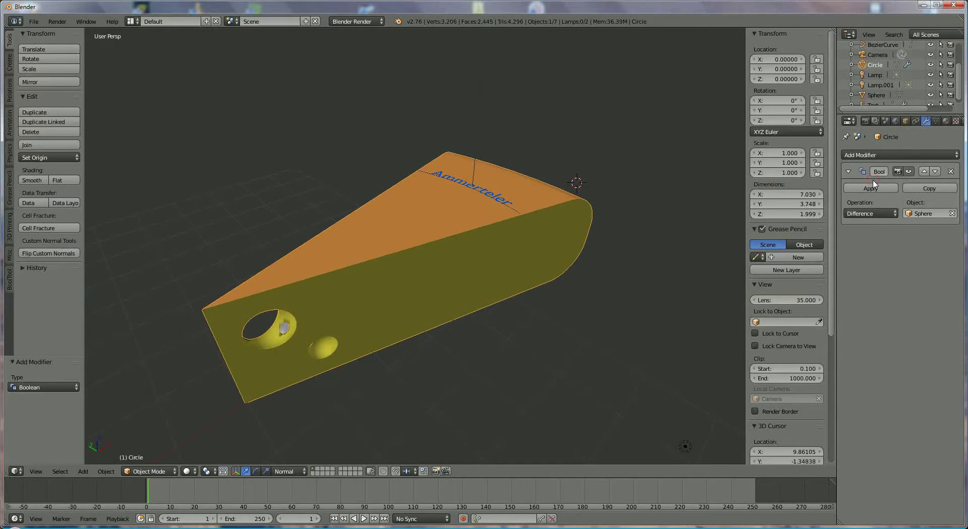
left_click(873, 187)
- Hide the Sphere, inspect the new pit in the large hole, then undo the last action
left_click(930, 95)
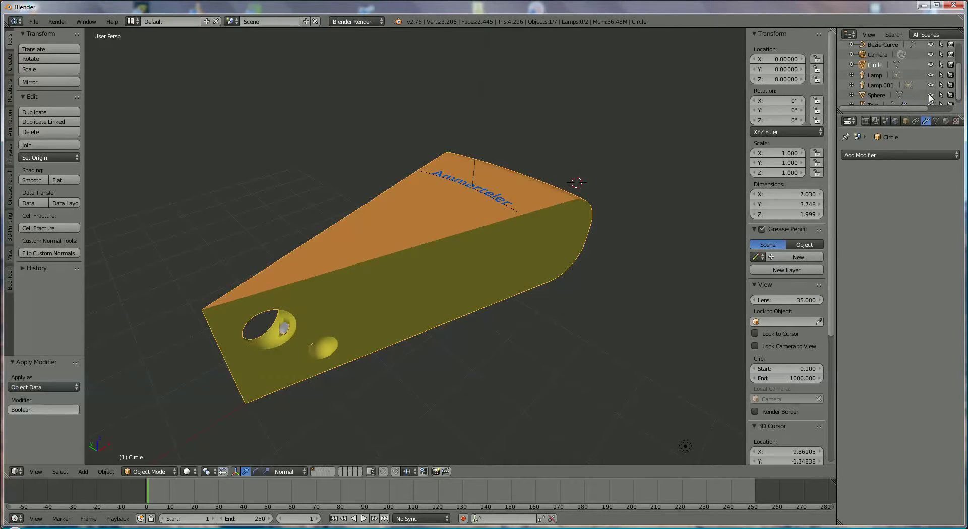
mouse_move(549, 252)
middle_mouse_down()
mouse_move(533, 263)
mouse_move(501, 218)
mouse_move(512, 208)
mouse_move(542, 218)
mouse_move(540, 246)
middle_mouse_up()
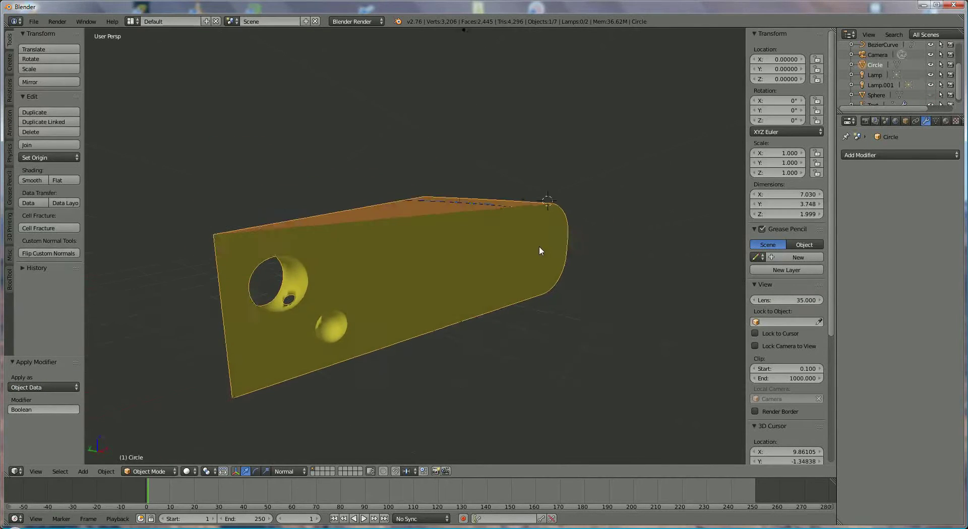
scroll(539, 247, "up", 2)
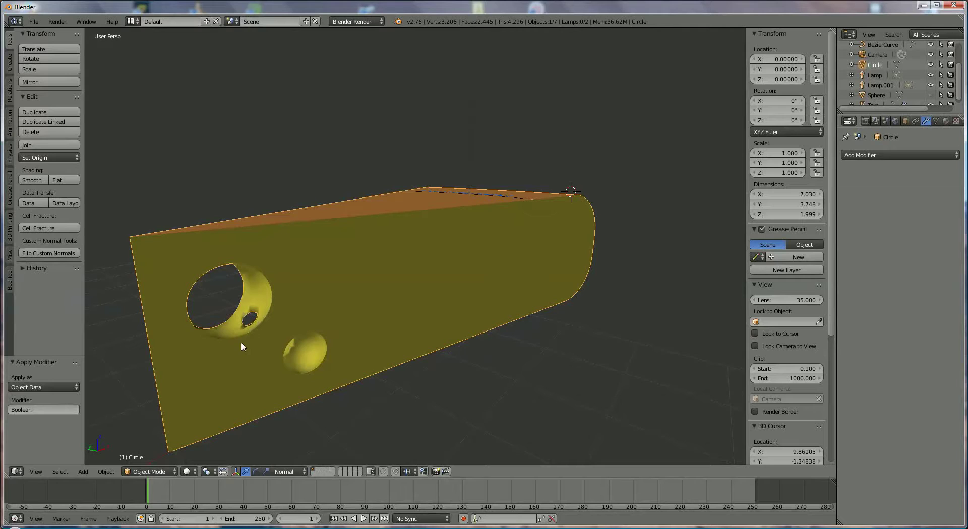
key("ctrl+z")
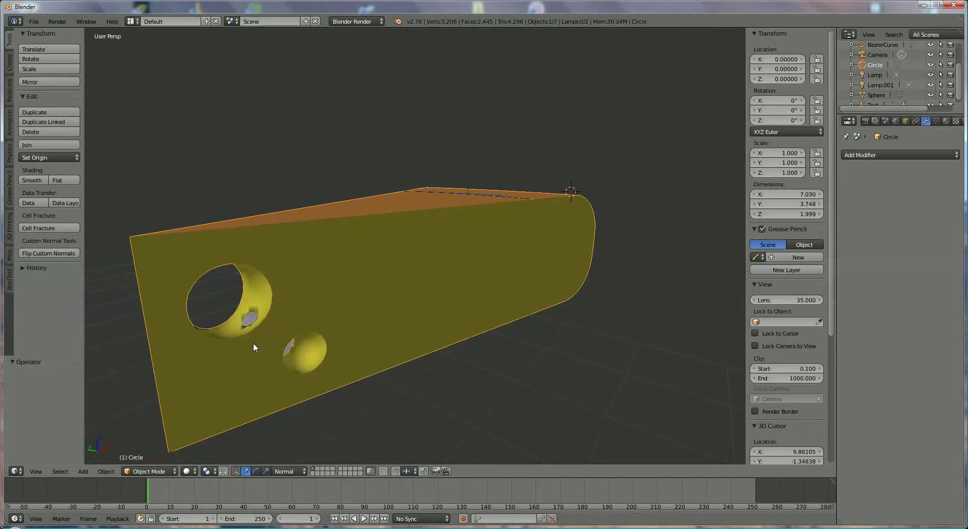
- Undo the applied extra Boolean cut, leaving only the two round side holes, then inspect the wedge
key("ctrl+z")
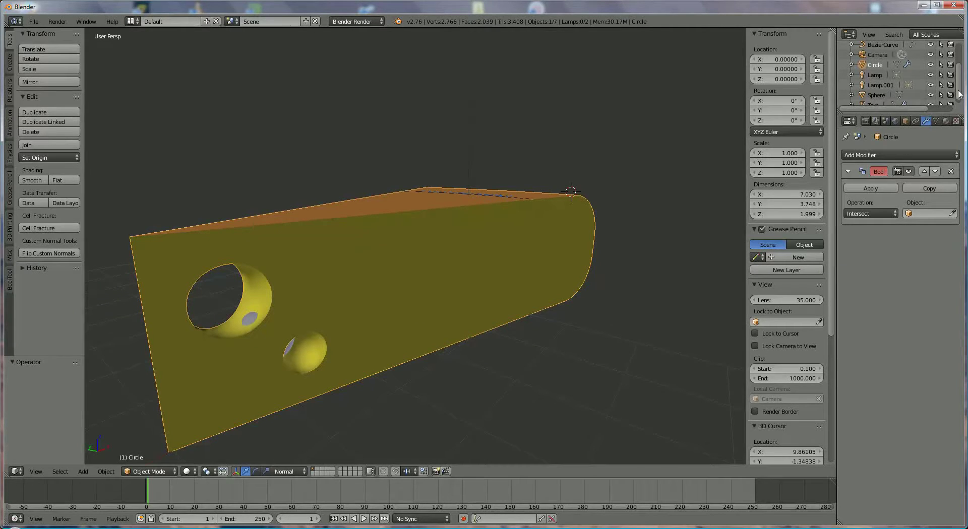
scroll(960, 99, "down", 1)
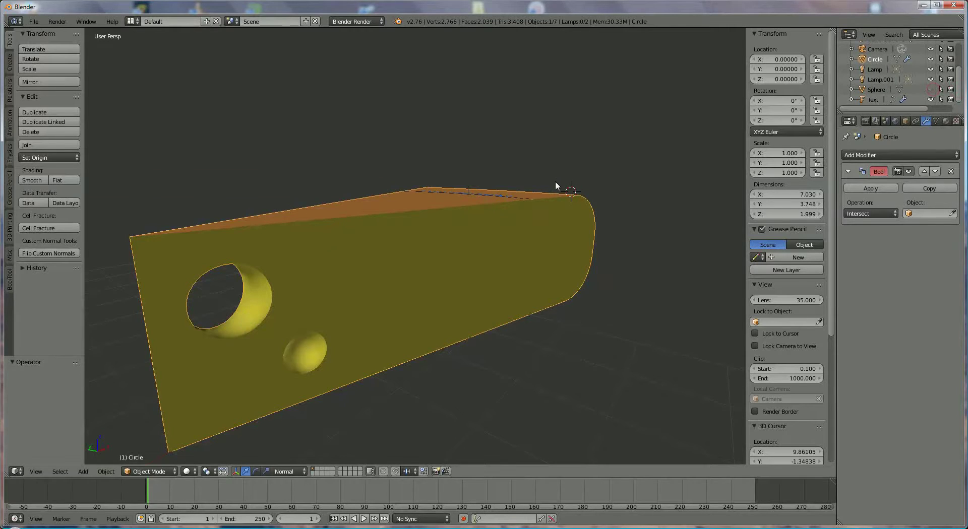
scroll(555, 181, "down", 3)
middle_click_drag(556, 181, 529, 198)
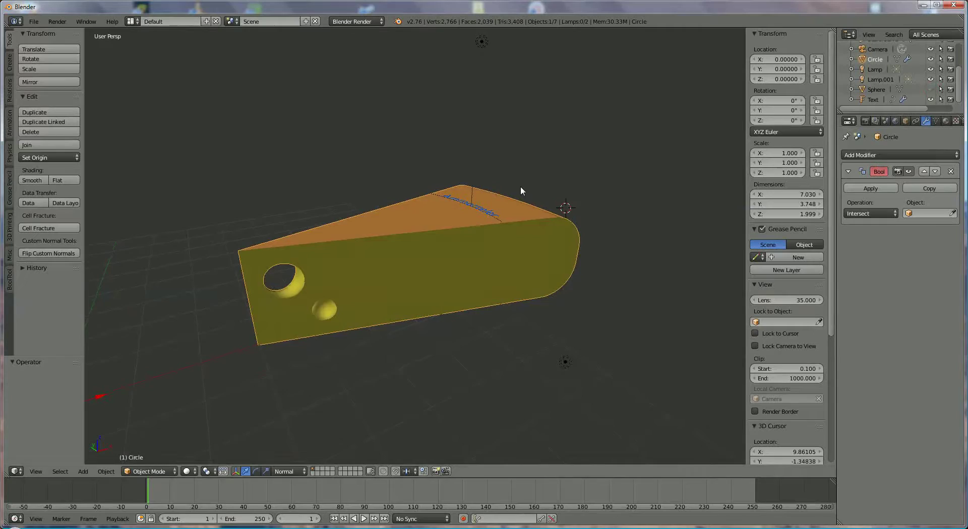
middle_click_drag(521, 190, 560, 213)
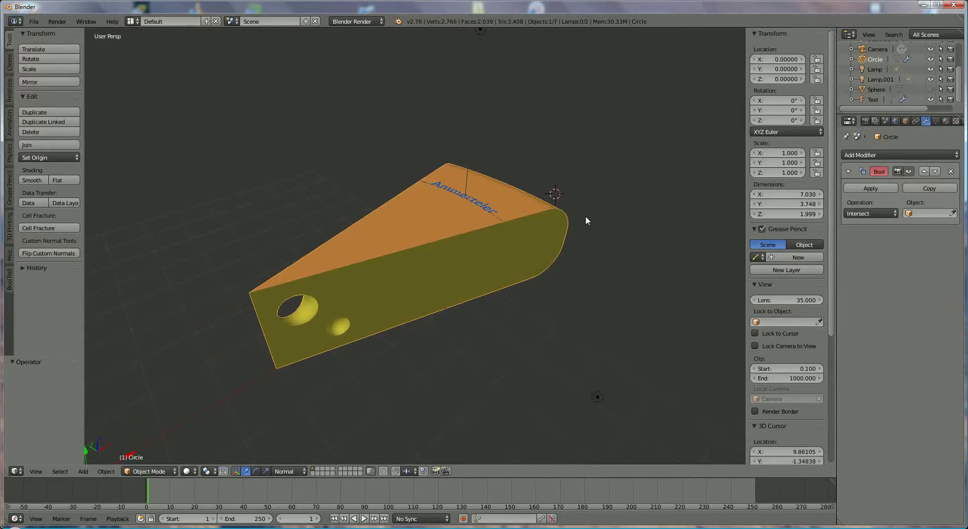